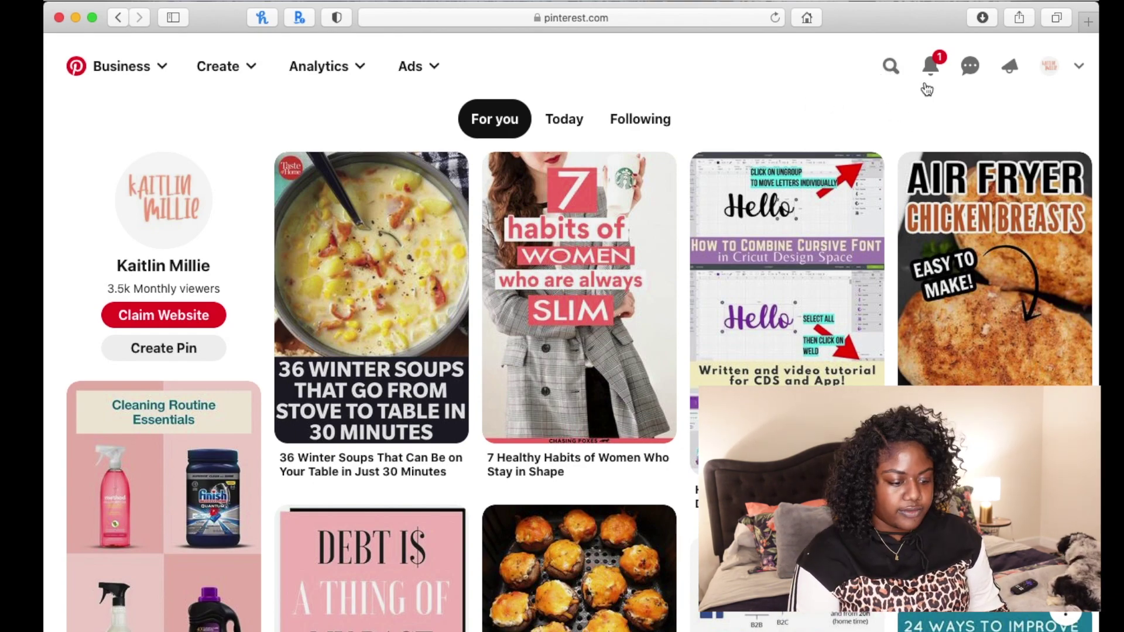
Search Pinterest for 'travel aesthetic' and scroll through the pins.
click(890, 68)
text(travel a)
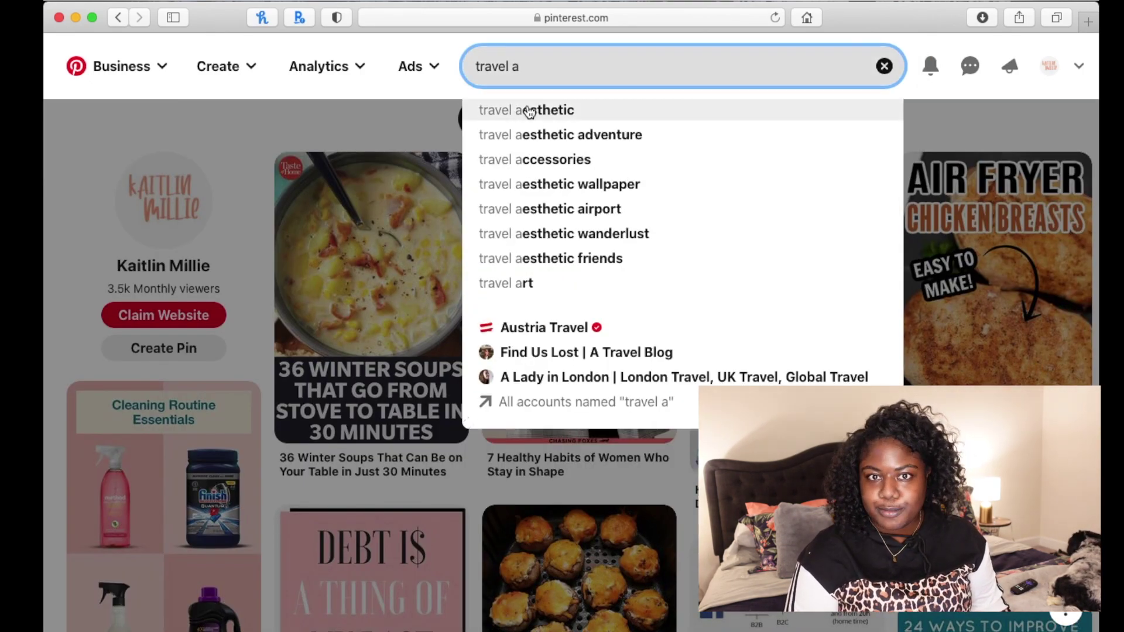
click(528, 110)
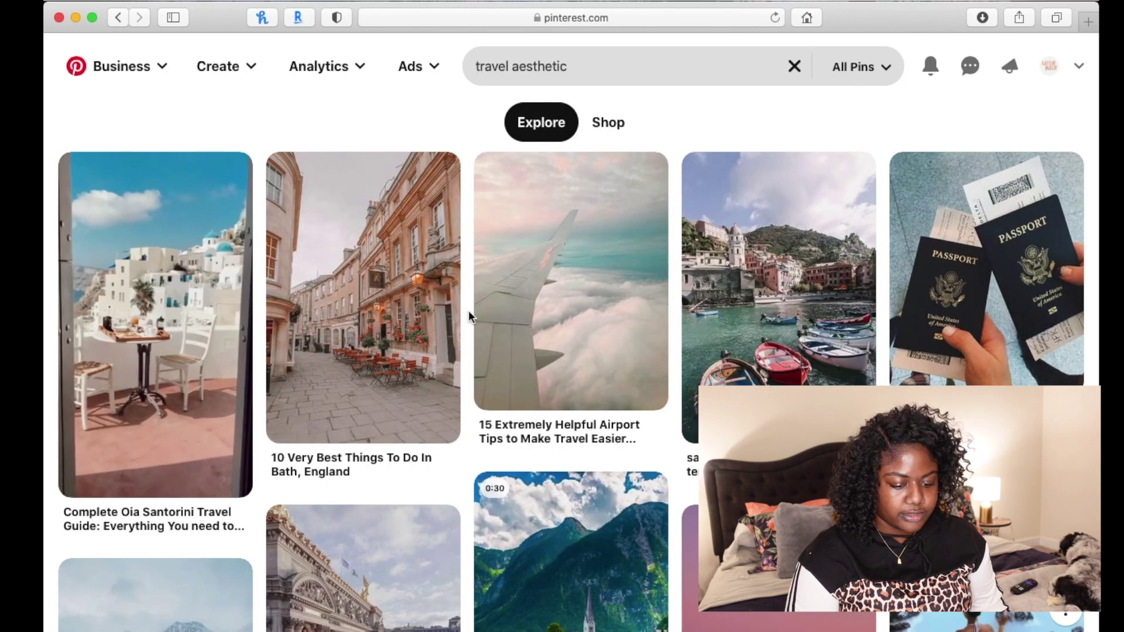
mouse_move(944, 295)
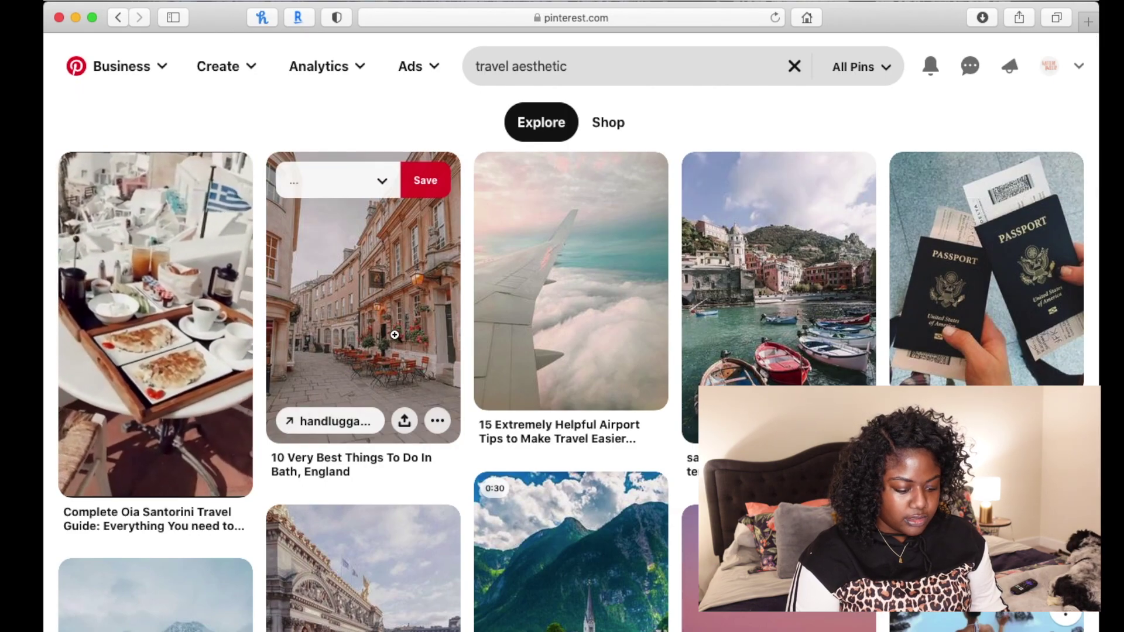
scroll(374, 352, down, 2)
scroll(372, 356, down, 10)
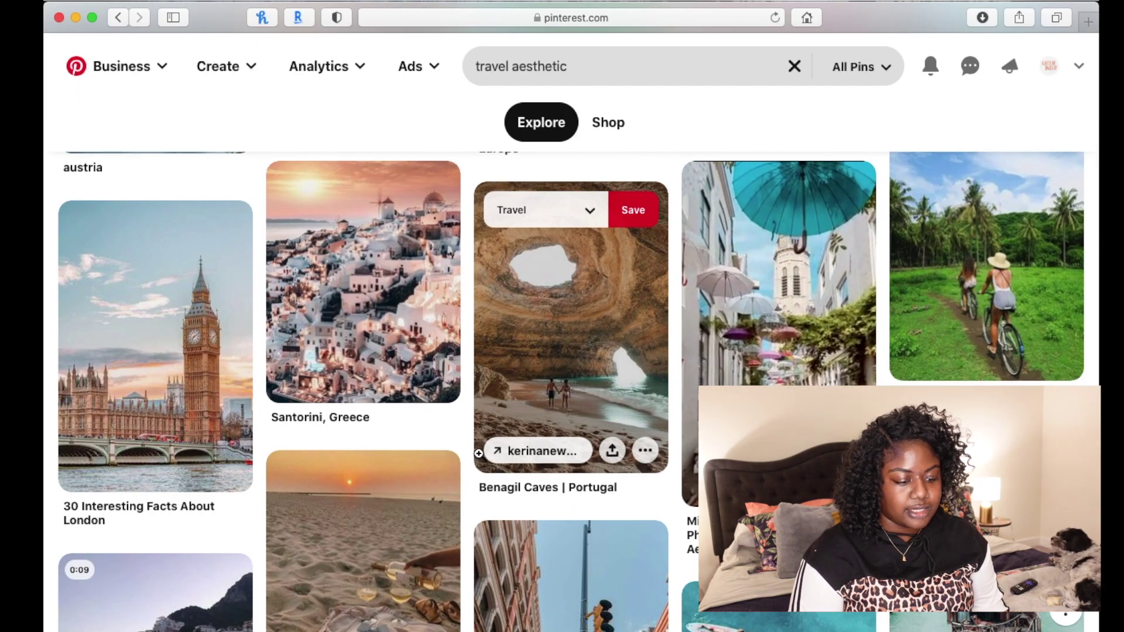
Replace the search with 'bali aesthetic' and run it.
click(579, 66)
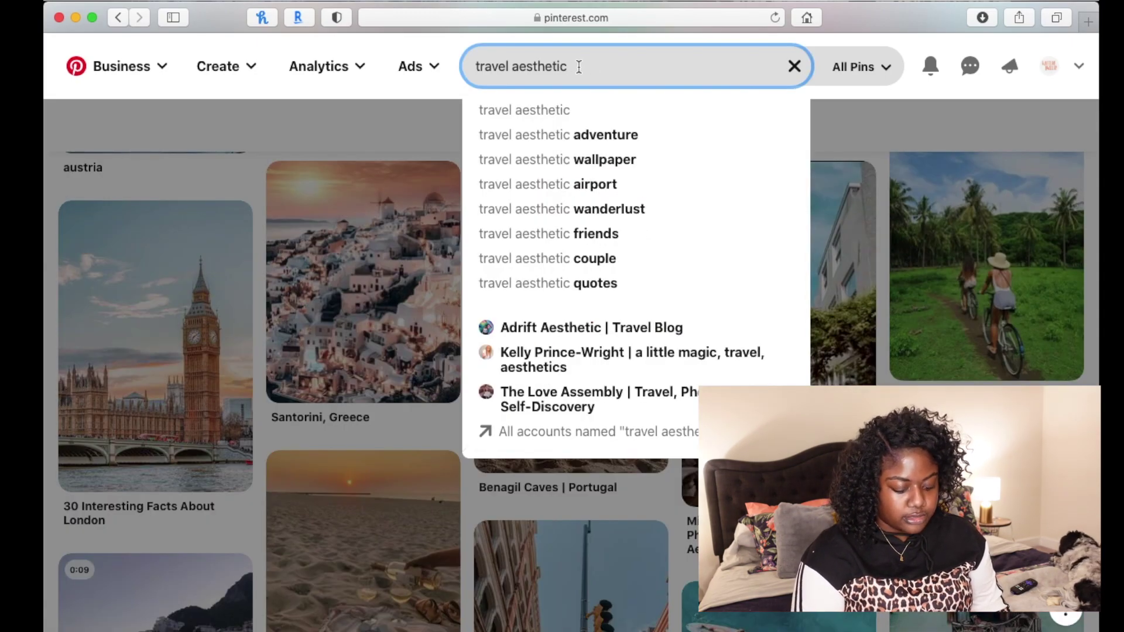
key(super+a)
text(bali aesthe)
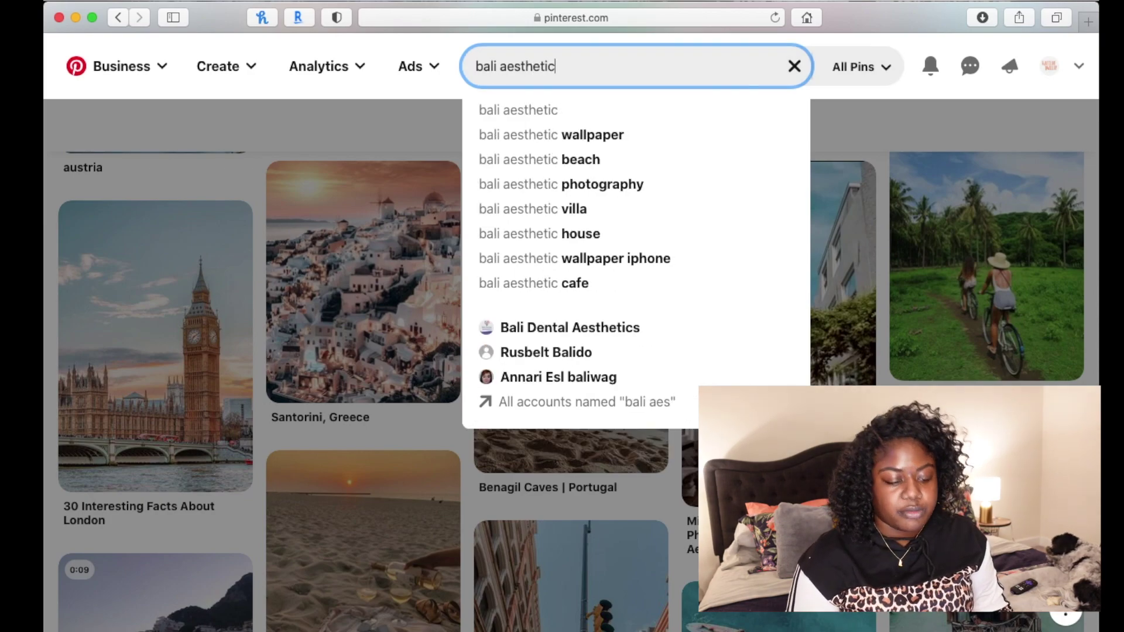
key(Return)
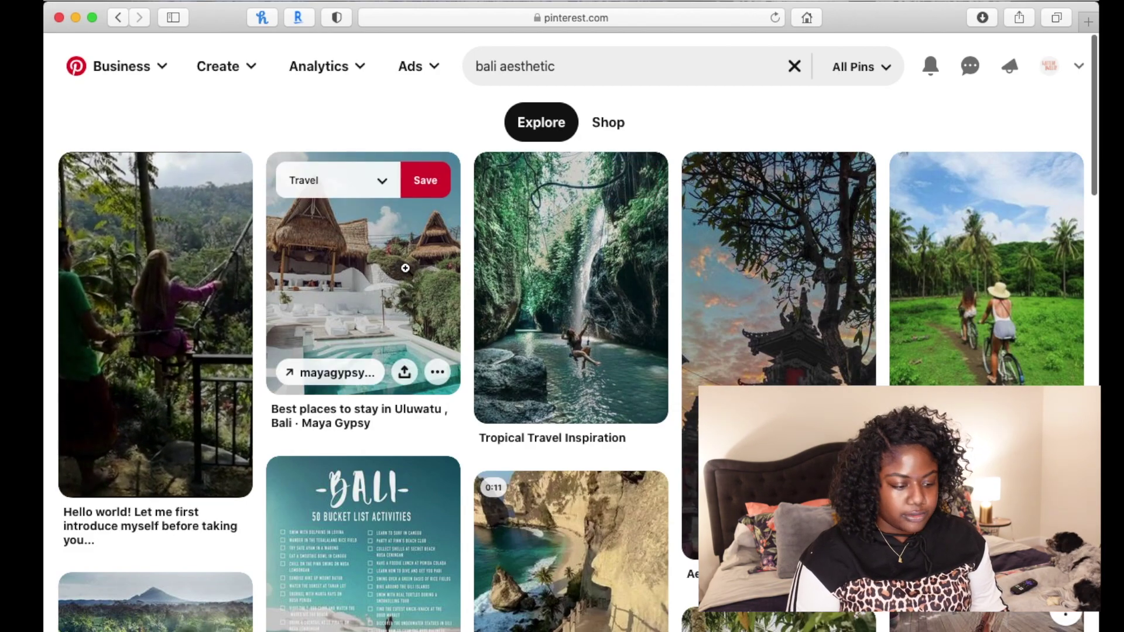
Copy the Uluwatu pool villa pin image onto the desktop as a .jpg, then bring the browser back to the front.
click(405, 267)
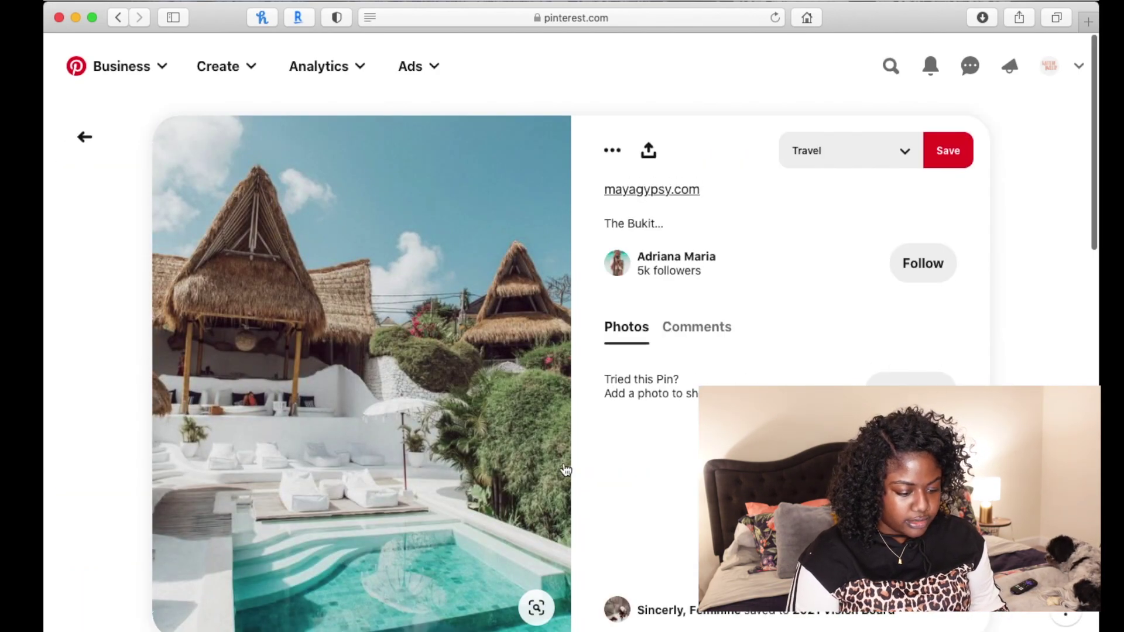
scroll(405, 265, down, 2)
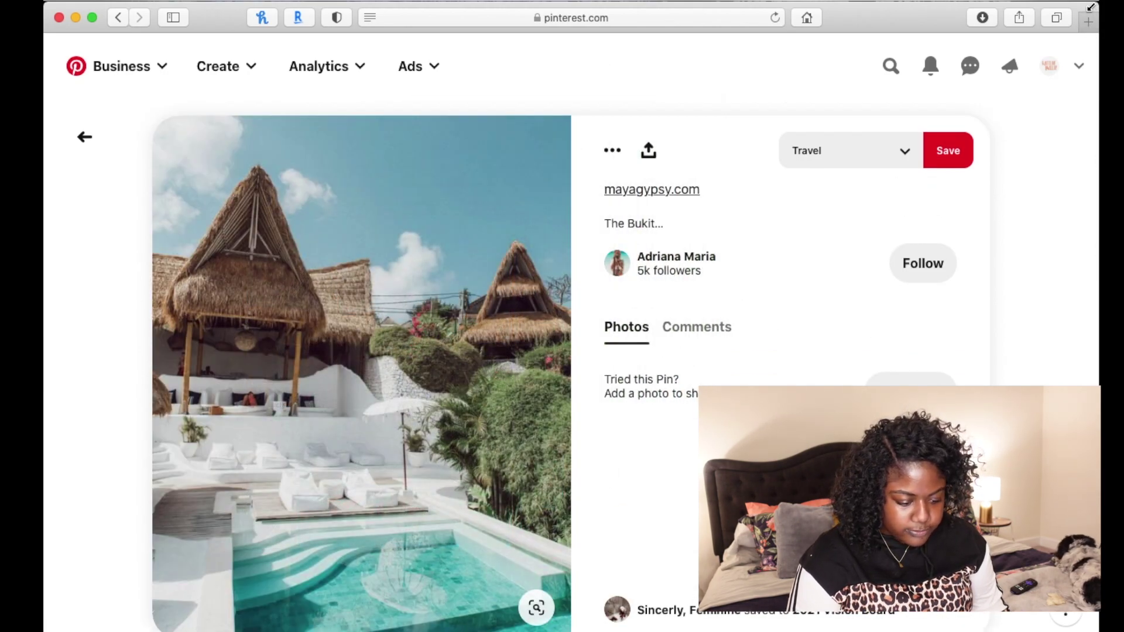
drag(1090, 7, 831, 7)
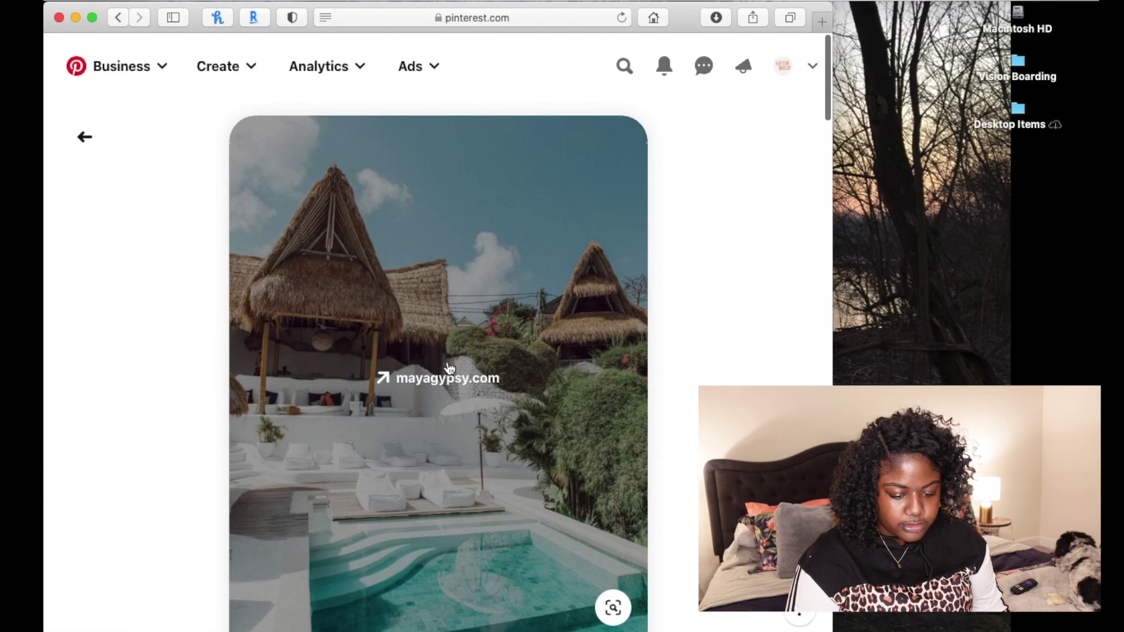
drag(449, 368, 975, 300)
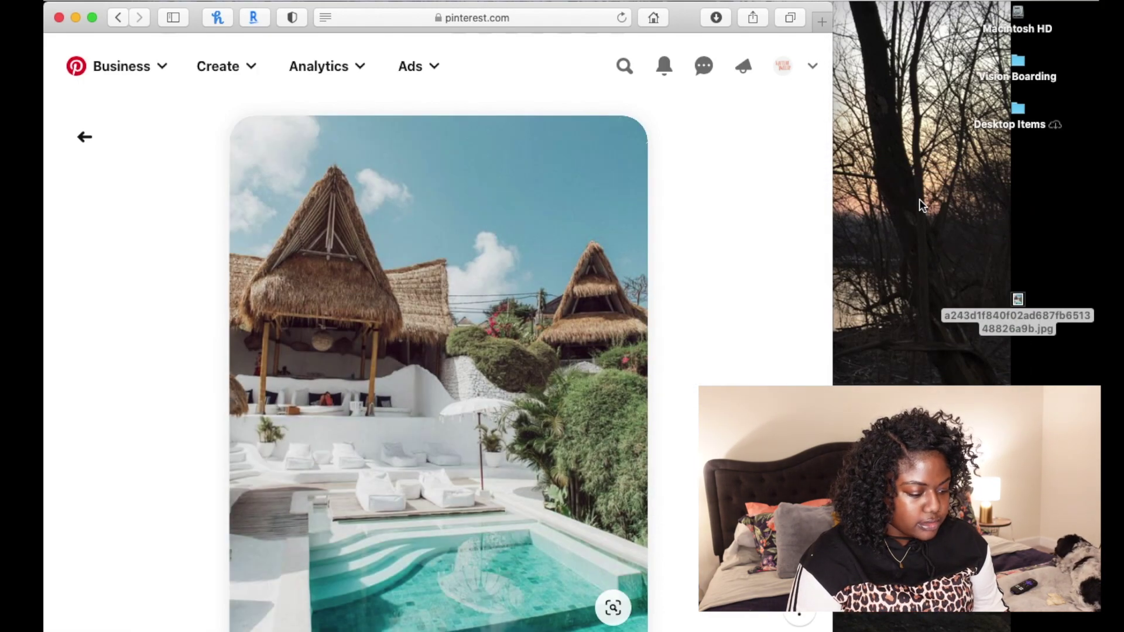
click(82, 140)
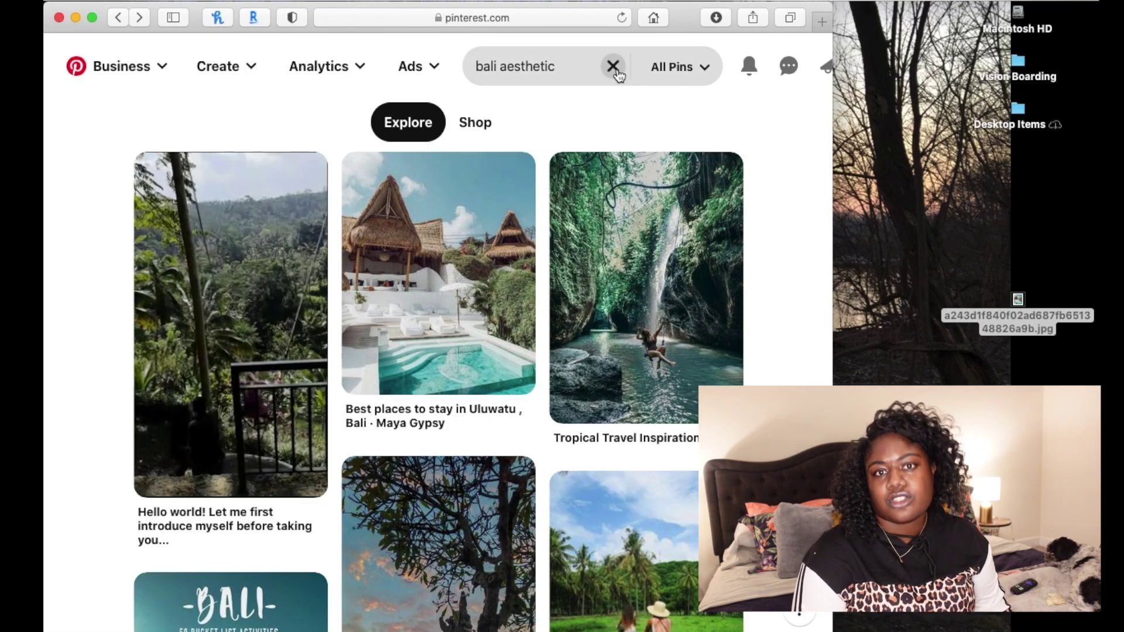
Search for 'cook aesthetic', scroll through the results, then clear the search.
click(614, 69)
click(623, 68)
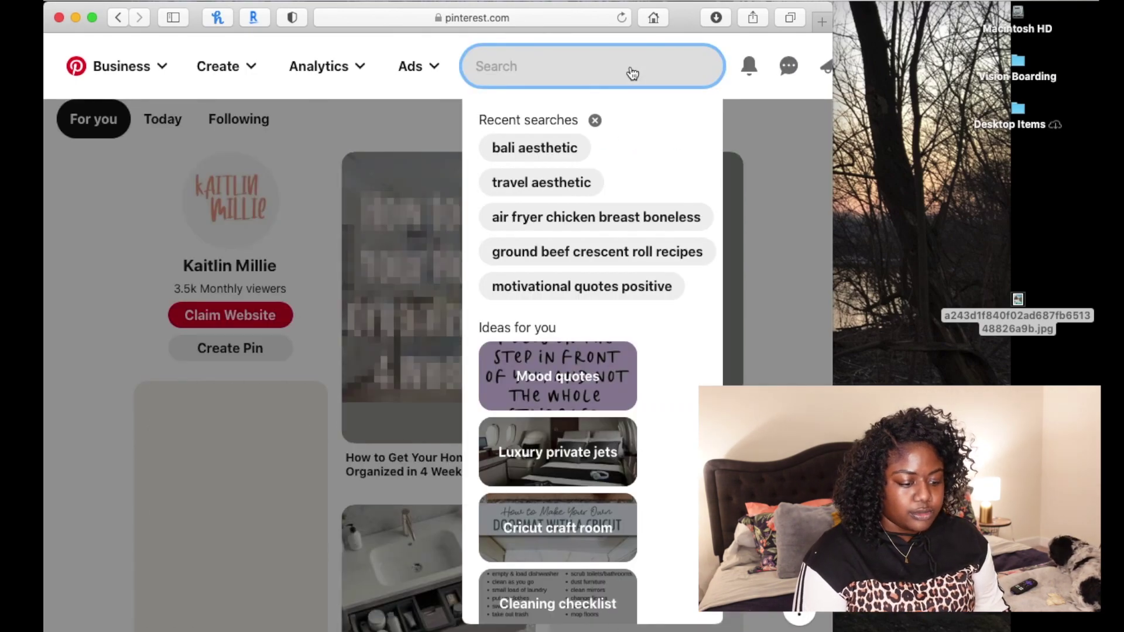
text(cook)
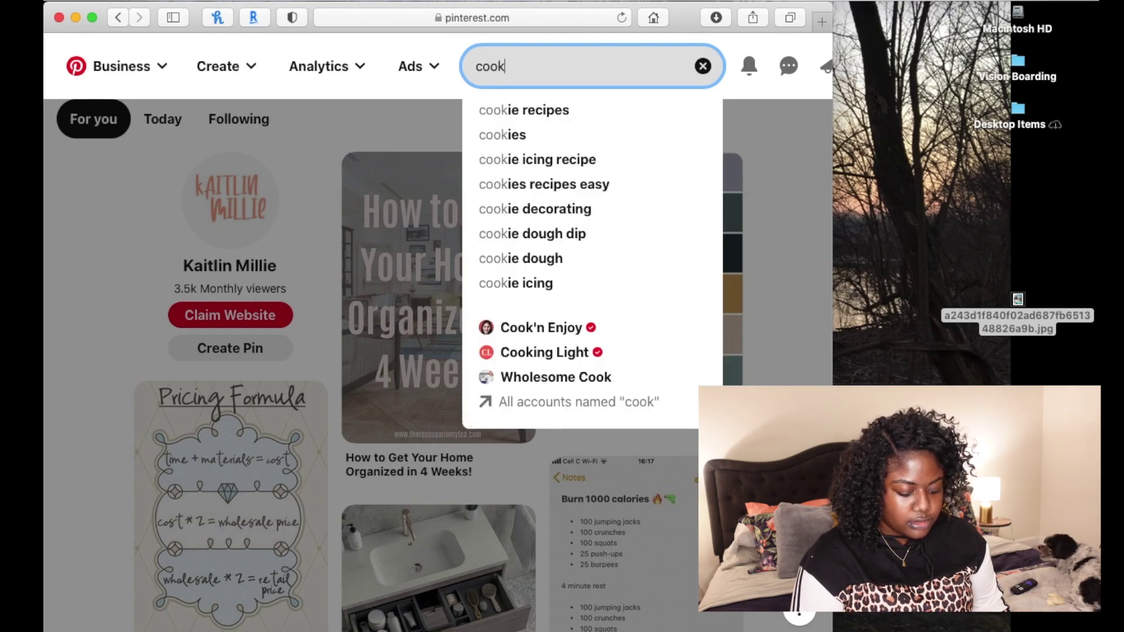
text( aesthetic)
key(Return)
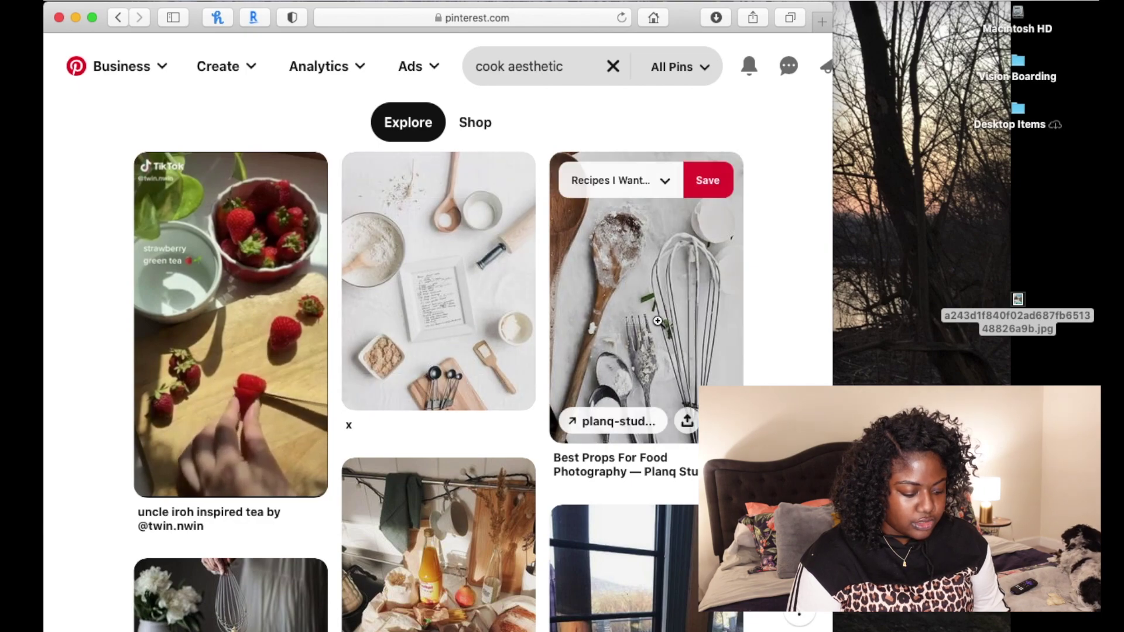
scroll(658, 321, down, 5)
scroll(657, 321, down, 5)
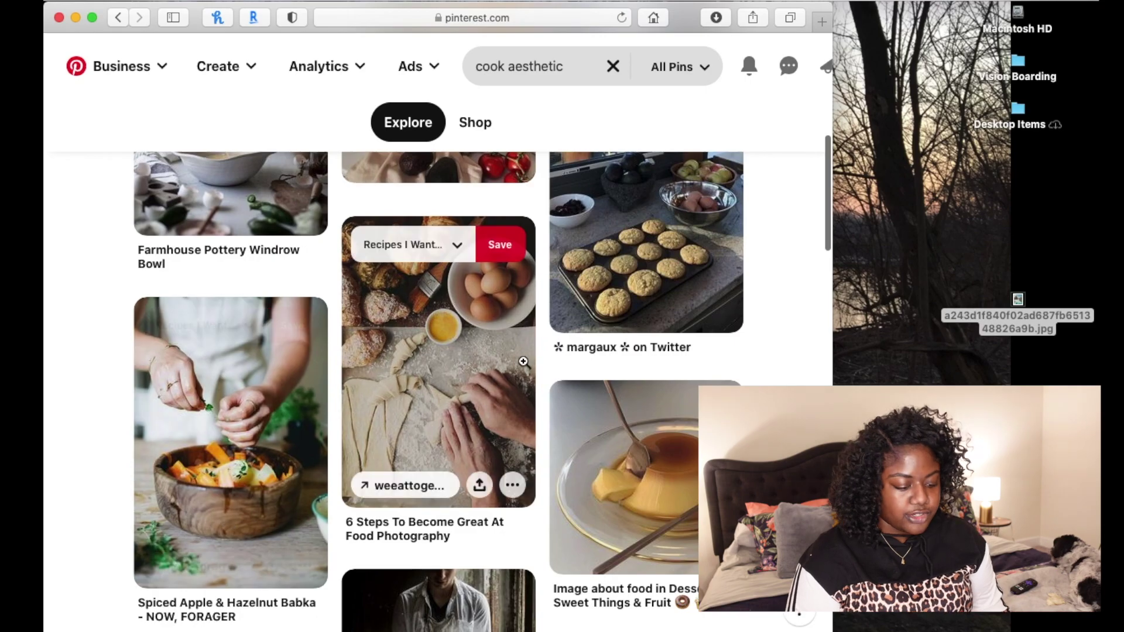
scroll(585, 410, down, 7)
scroll(439, 386, down, 10)
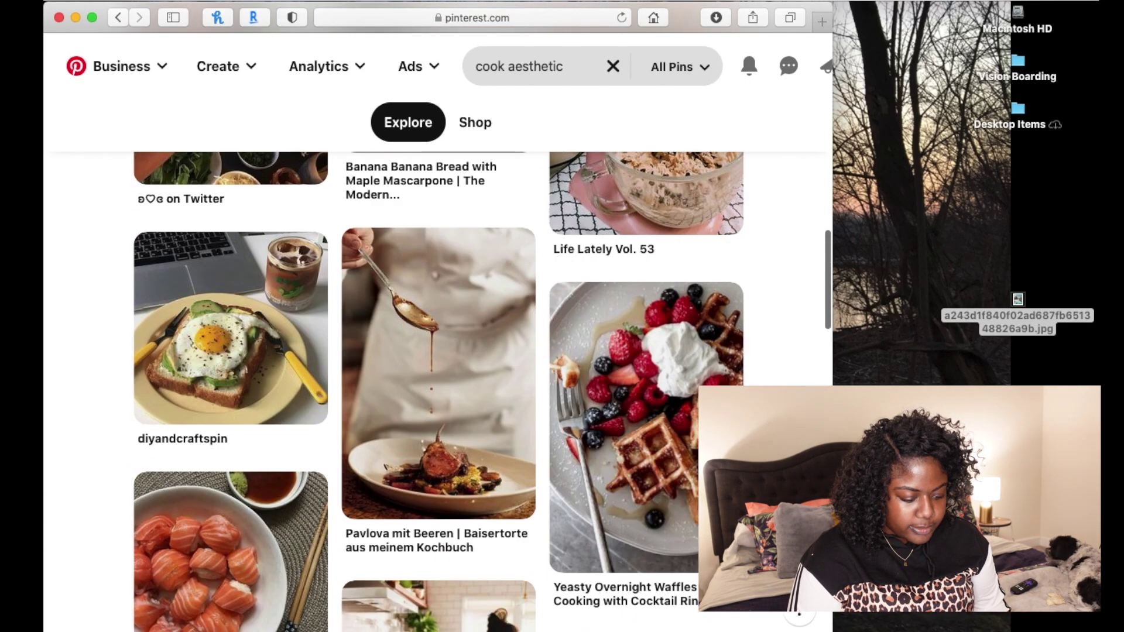
key(Home)
scroll(644, 293, down, 1)
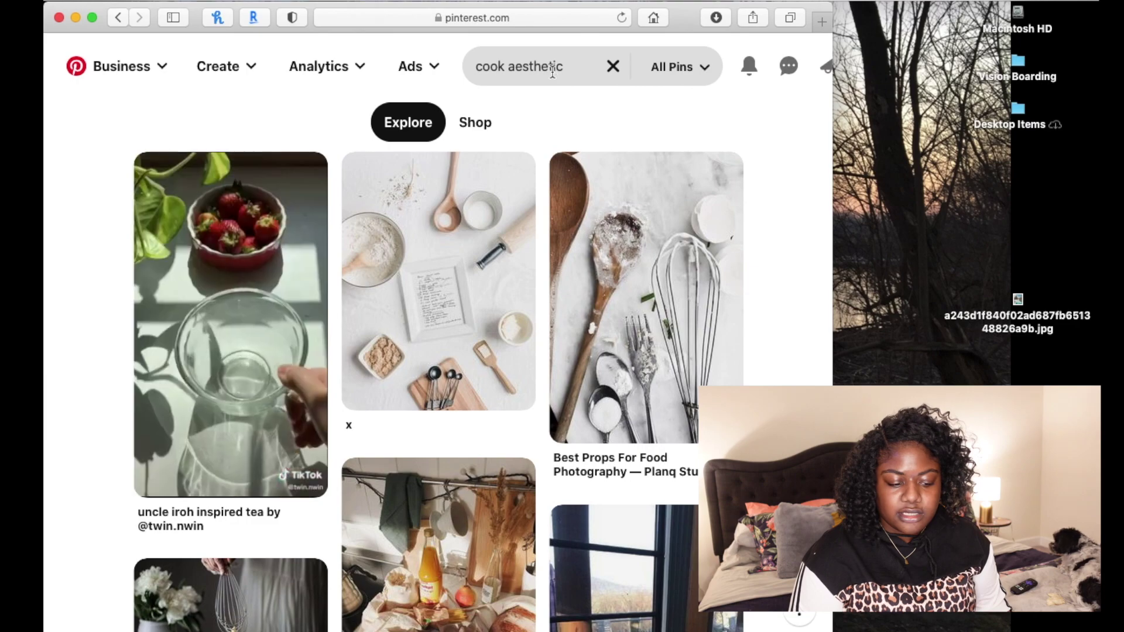
click(611, 68)
Search Pinterest for '2021' and scroll through the results.
click(613, 67)
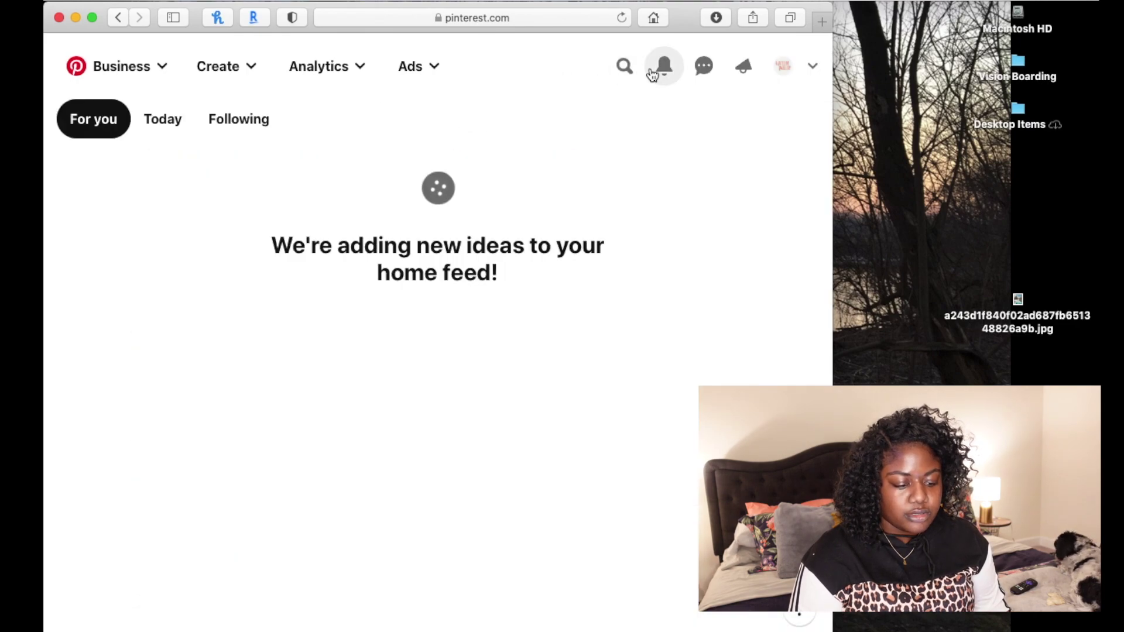
click(611, 70)
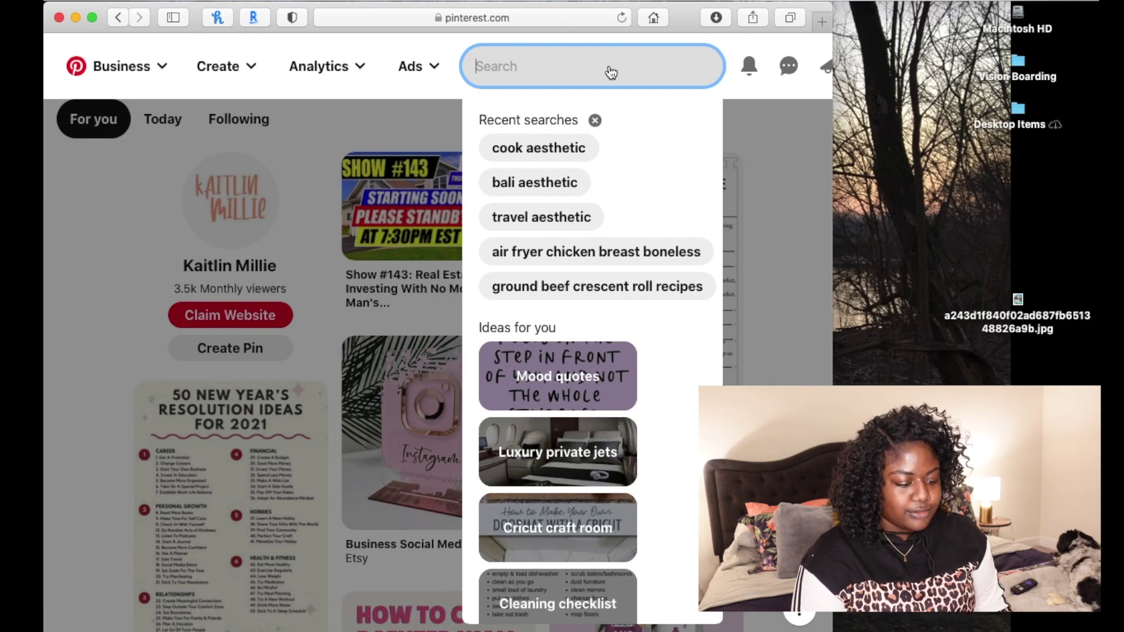
text(2021)
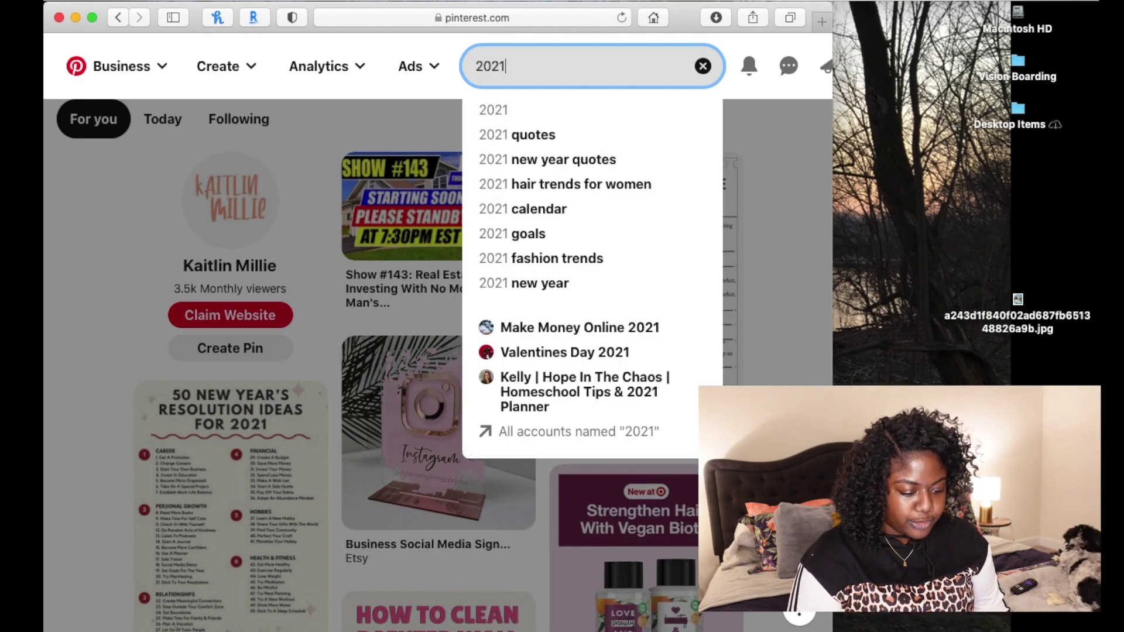
key(Return)
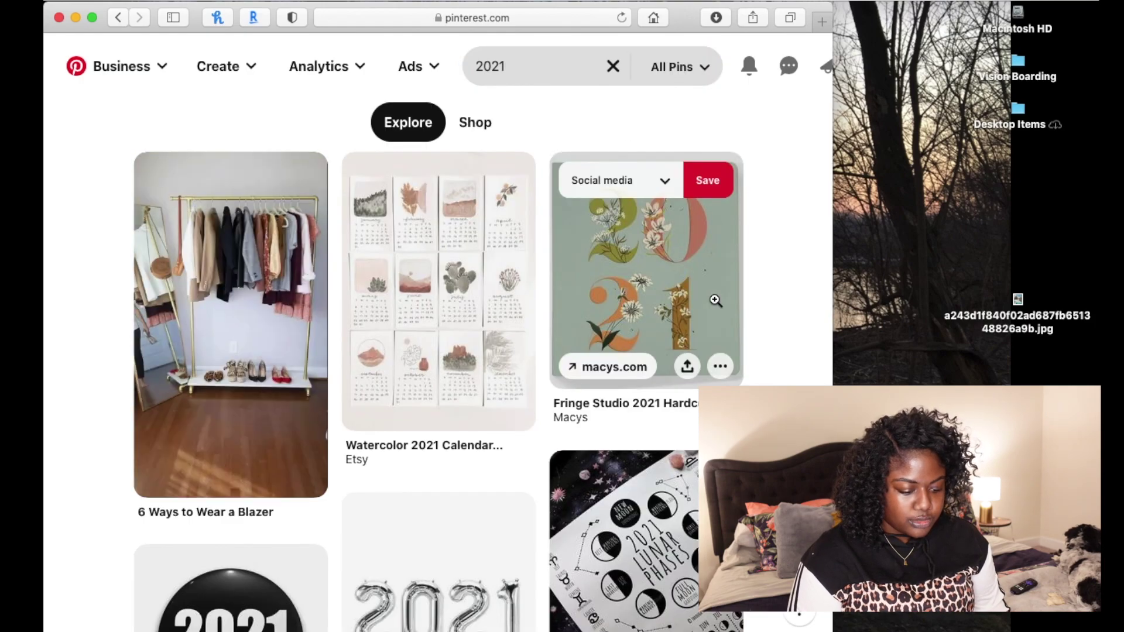
scroll(729, 308, down, 2)
scroll(441, 370, down, 5)
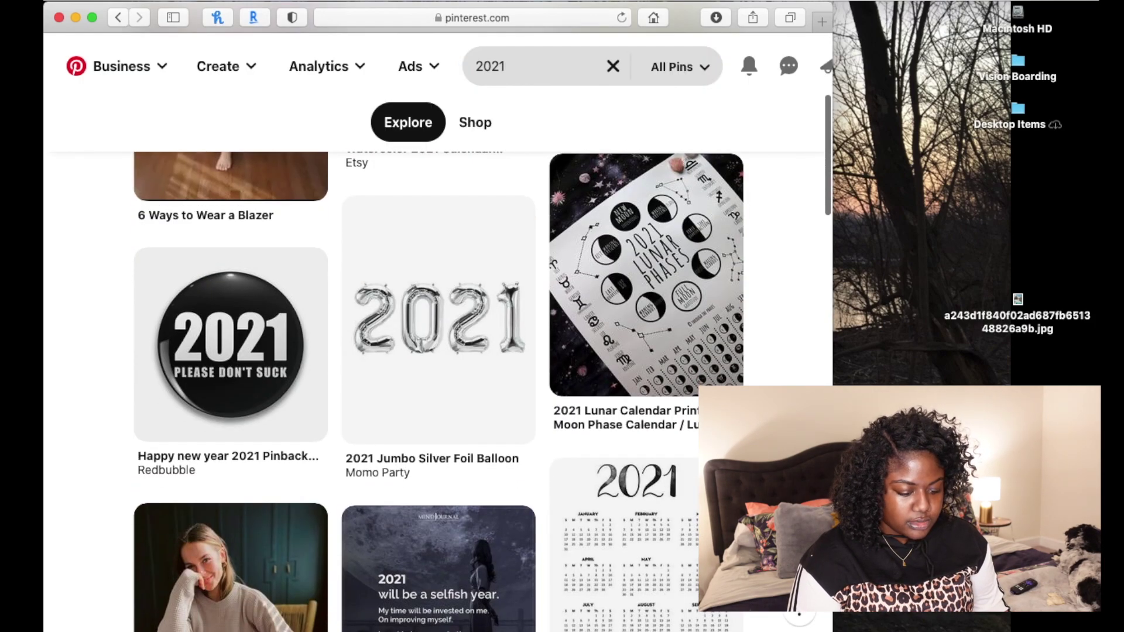
scroll(438, 392, down, 12)
scroll(438, 392, down, 12)
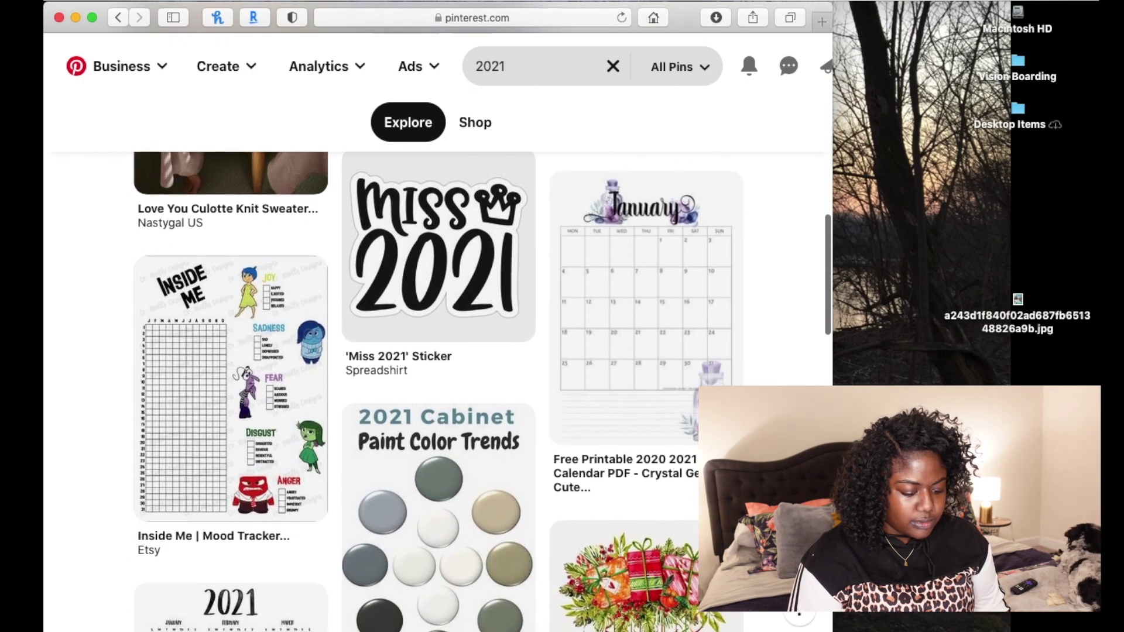
scroll(438, 393, down, 13)
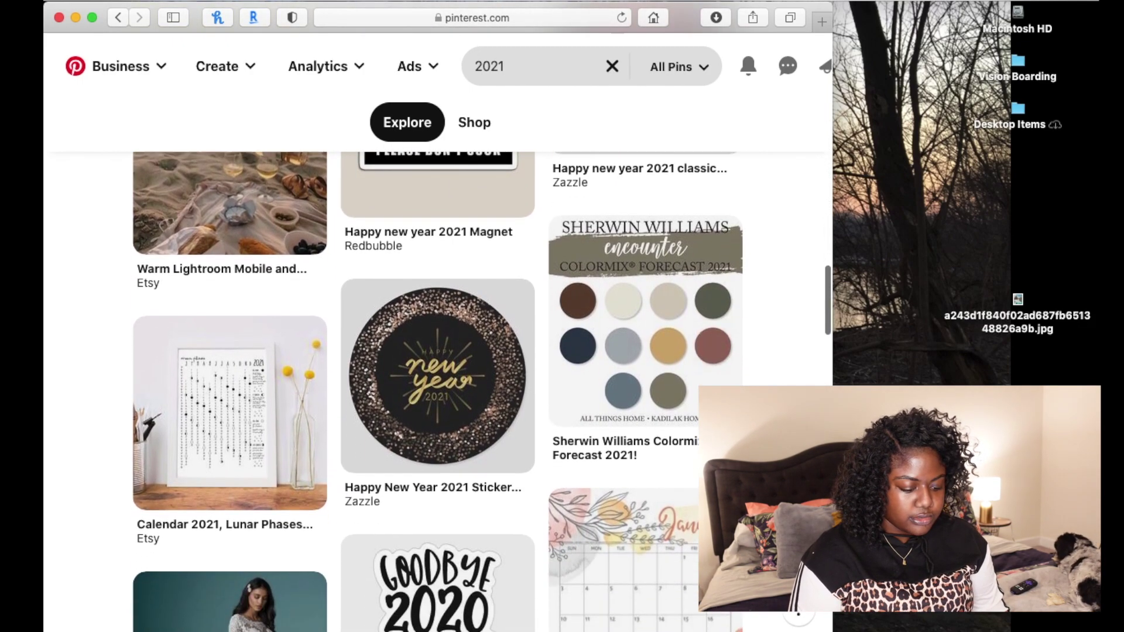
scroll(675, 349, down, 3)
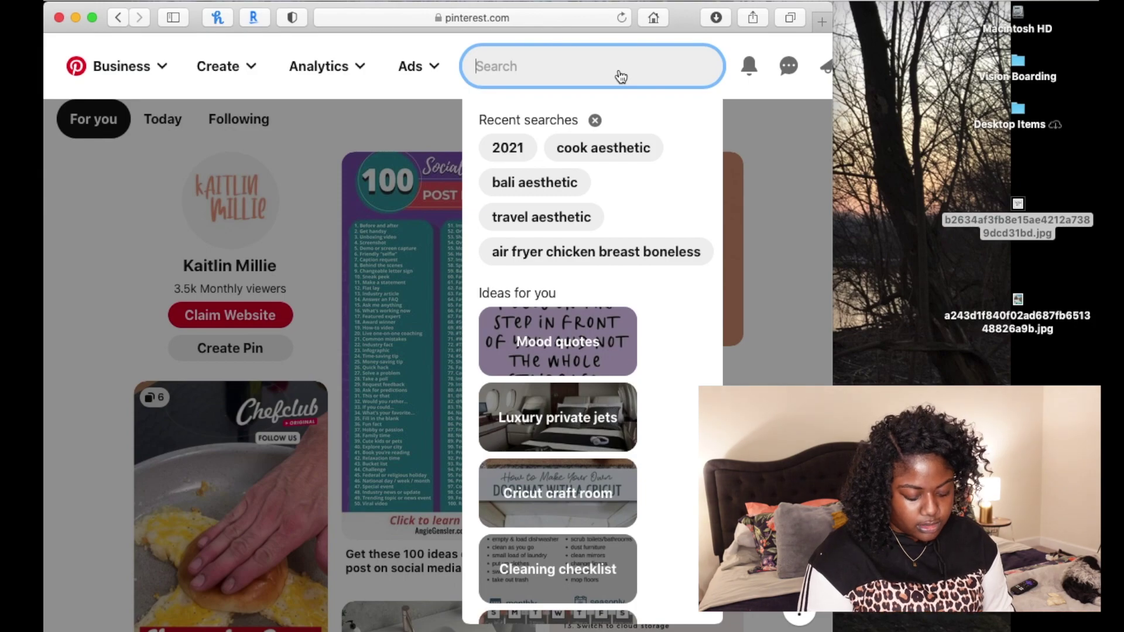
Search 'motivational quotes' and save the I AM CREATING quote image to the desktop.
text(mo)
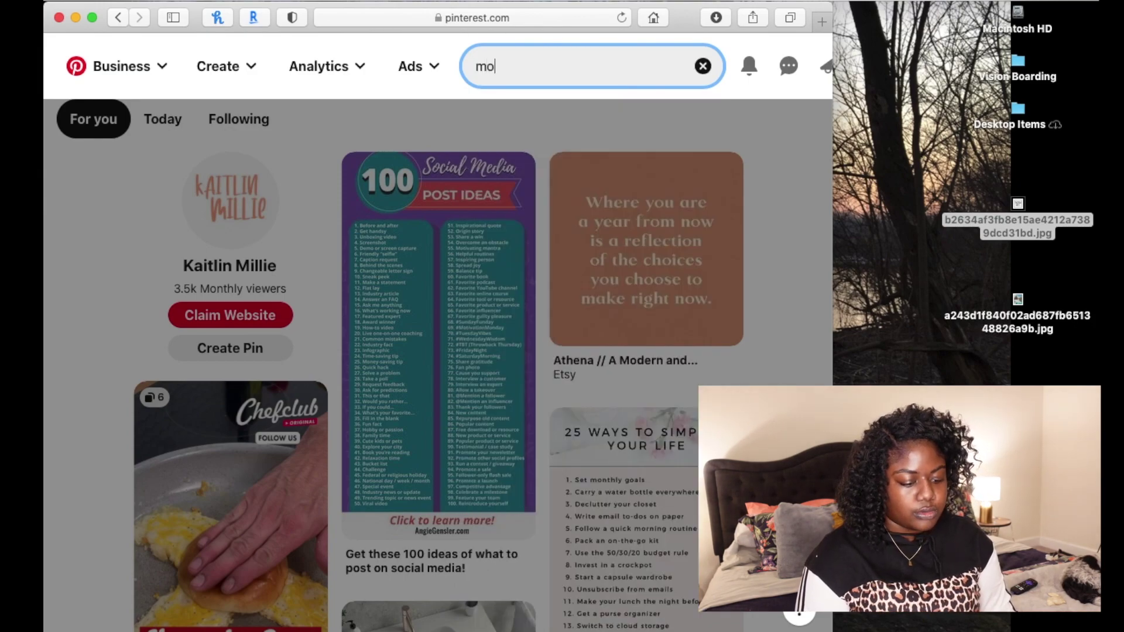
text(tivatio)
text(nal quotes)
key(Return)
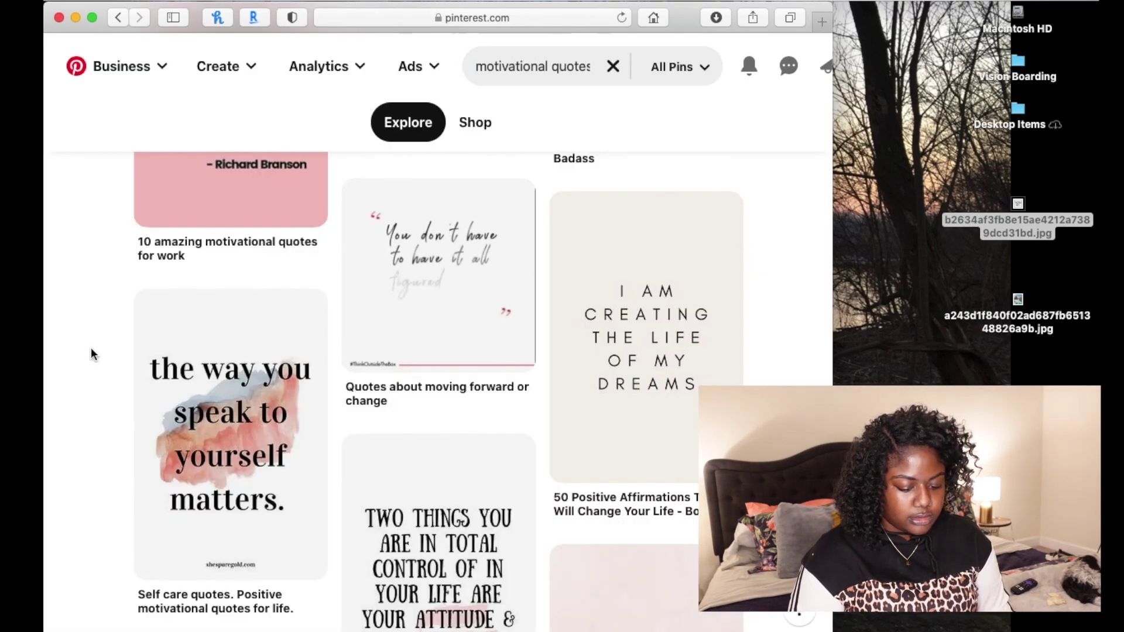
drag(644, 340, 916, 332)
click(624, 69)
Search 'career woman aesthetic' and copy the office pin image onto the desktop.
click(625, 68)
text(ca)
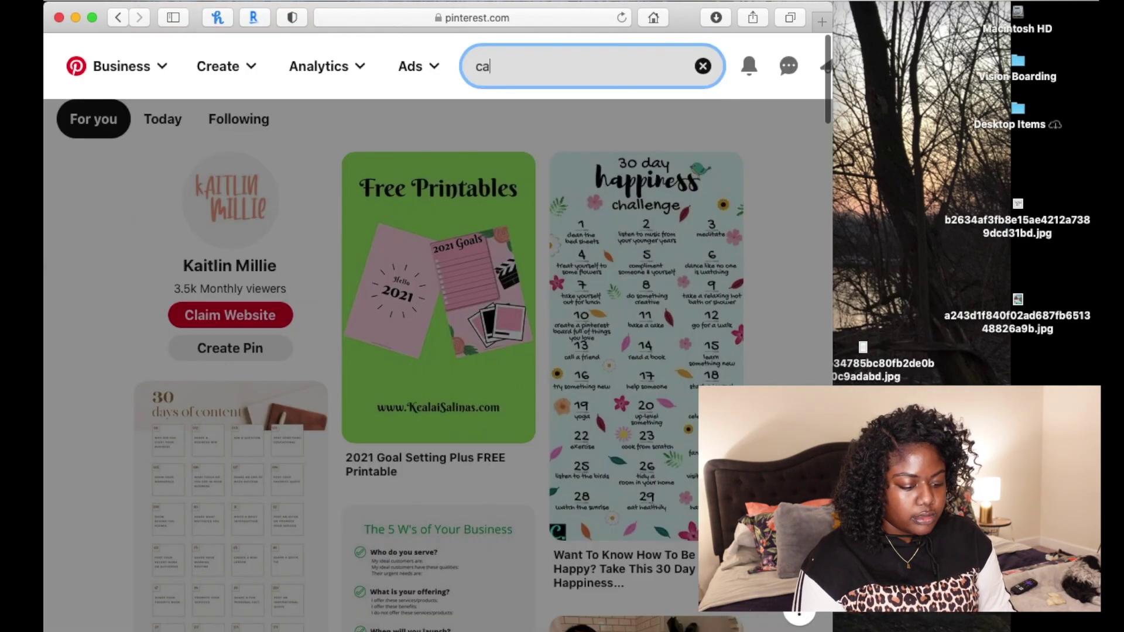
text(reer)
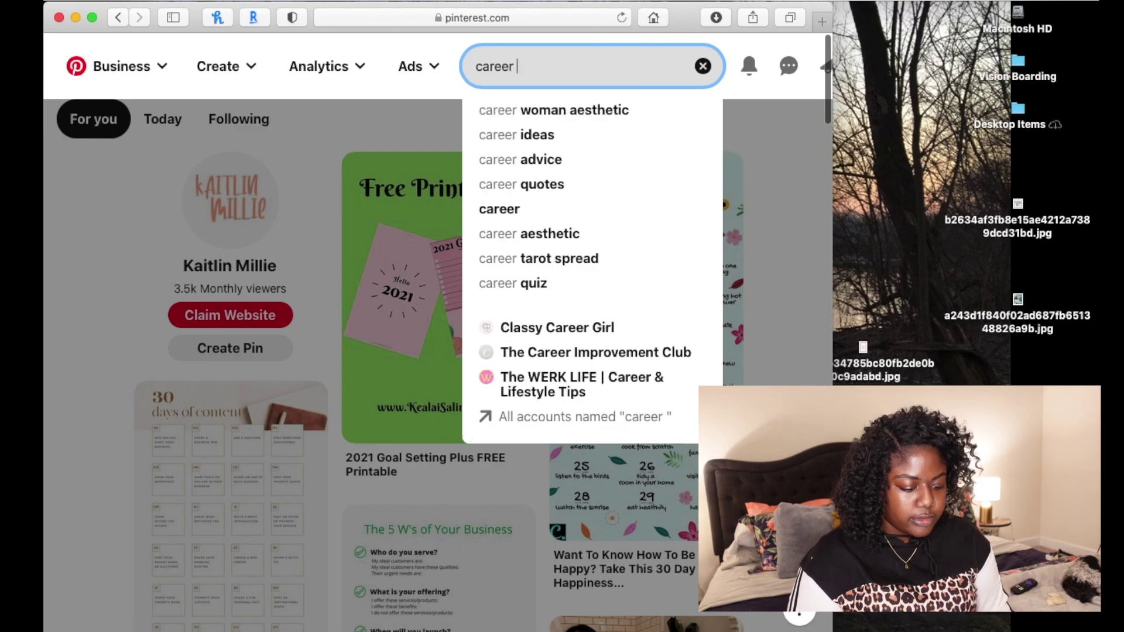
click(603, 111)
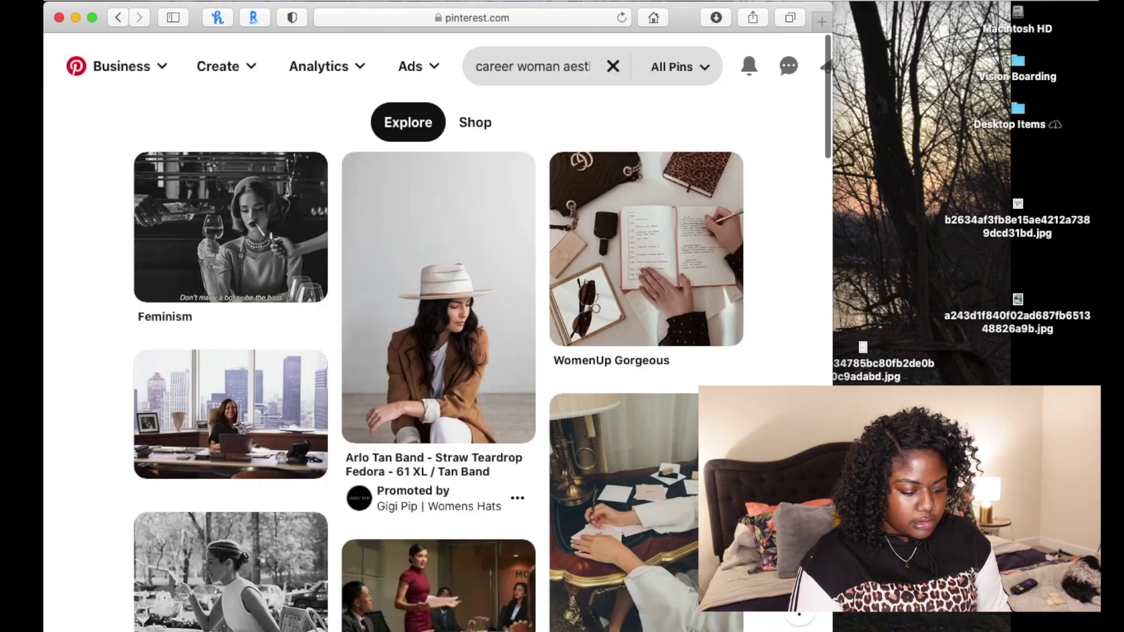
drag(737, 332, 876, 293)
click(233, 360)
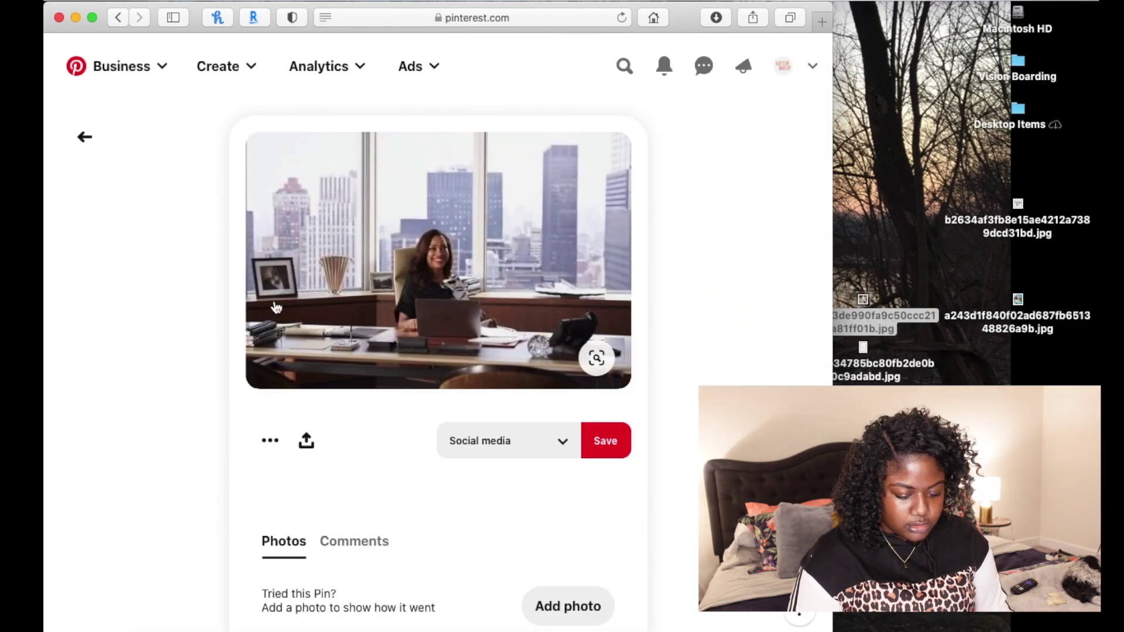
drag(431, 274, 903, 378)
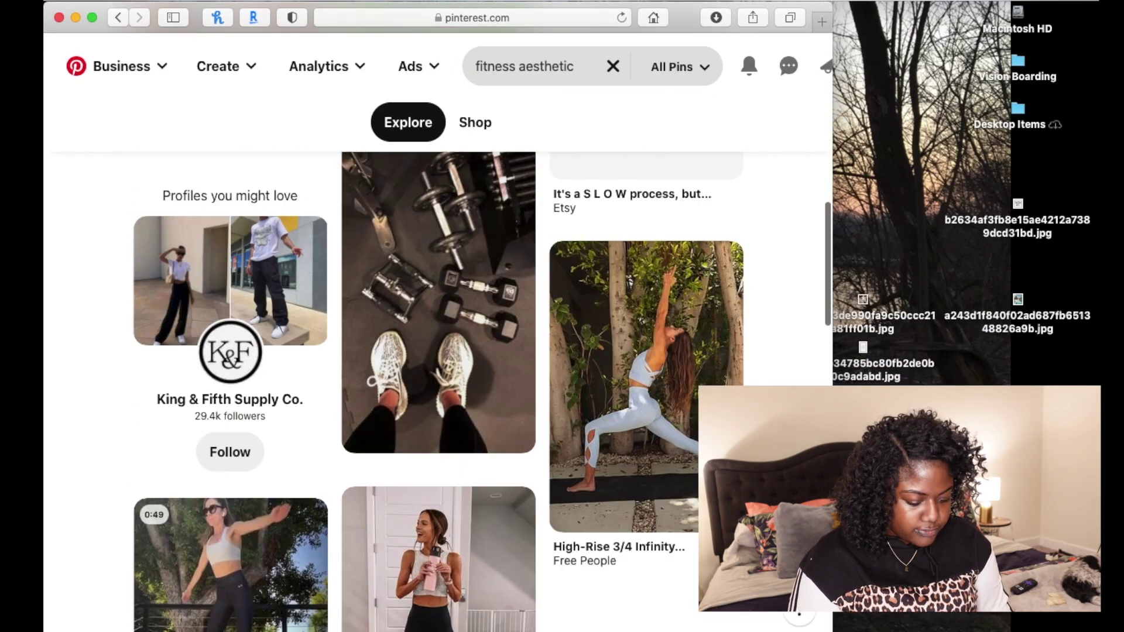
scroll(724, 381, down, 10)
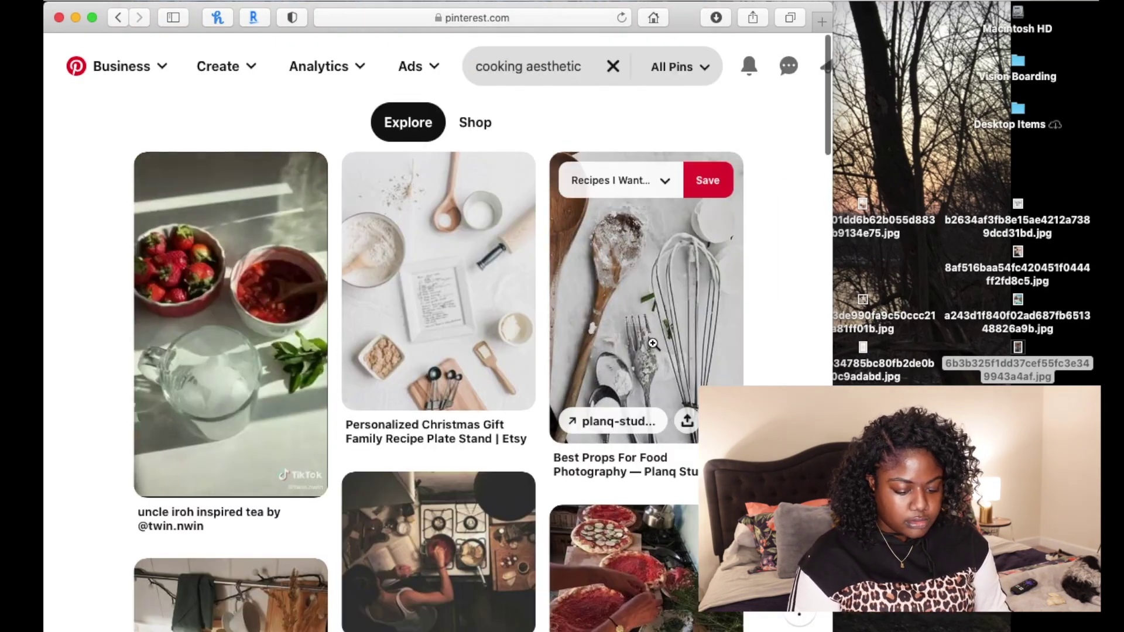
scroll(439, 387, down, 5)
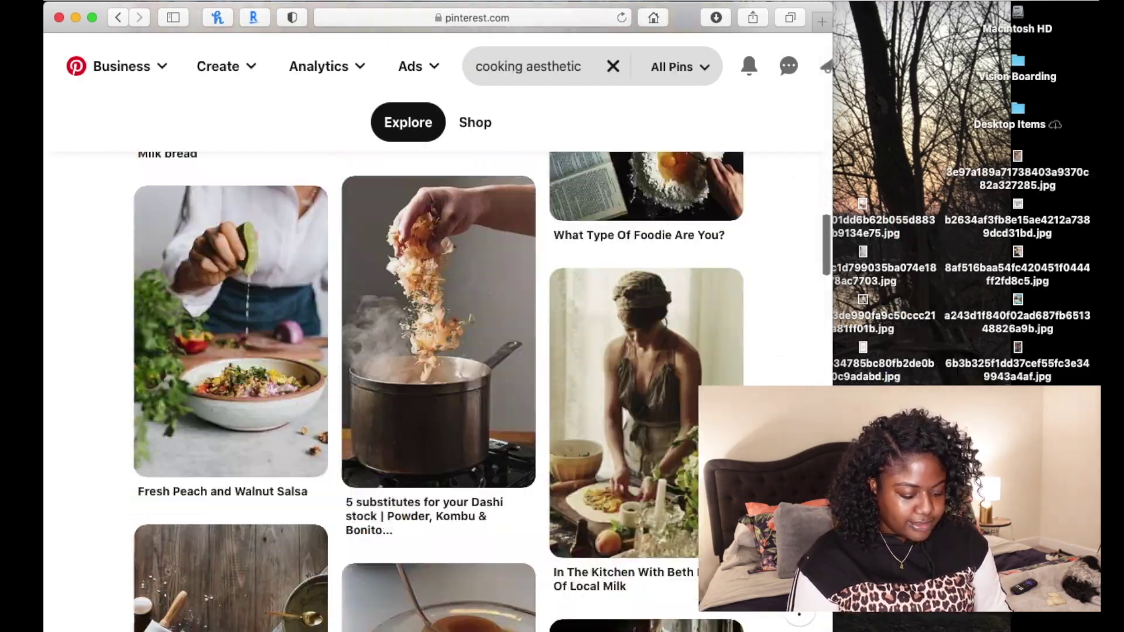
scroll(439, 381, down, 10)
Search 'quotes aesthetic' and scroll through the pins for ideas.
click(613, 66)
click(622, 66)
text(qu)
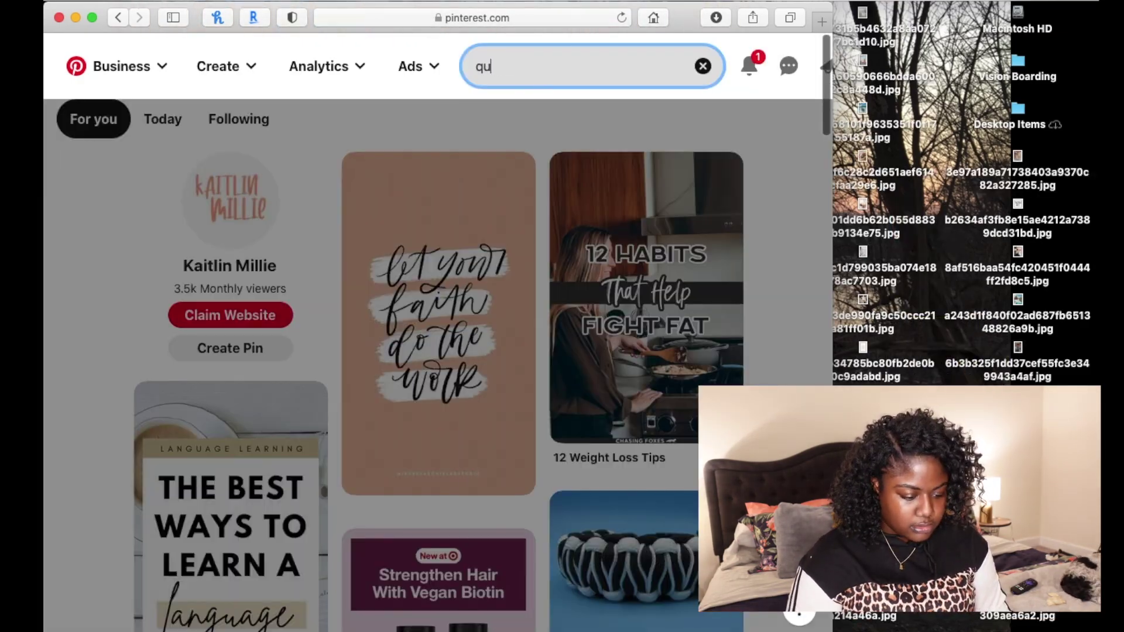
text(otes)
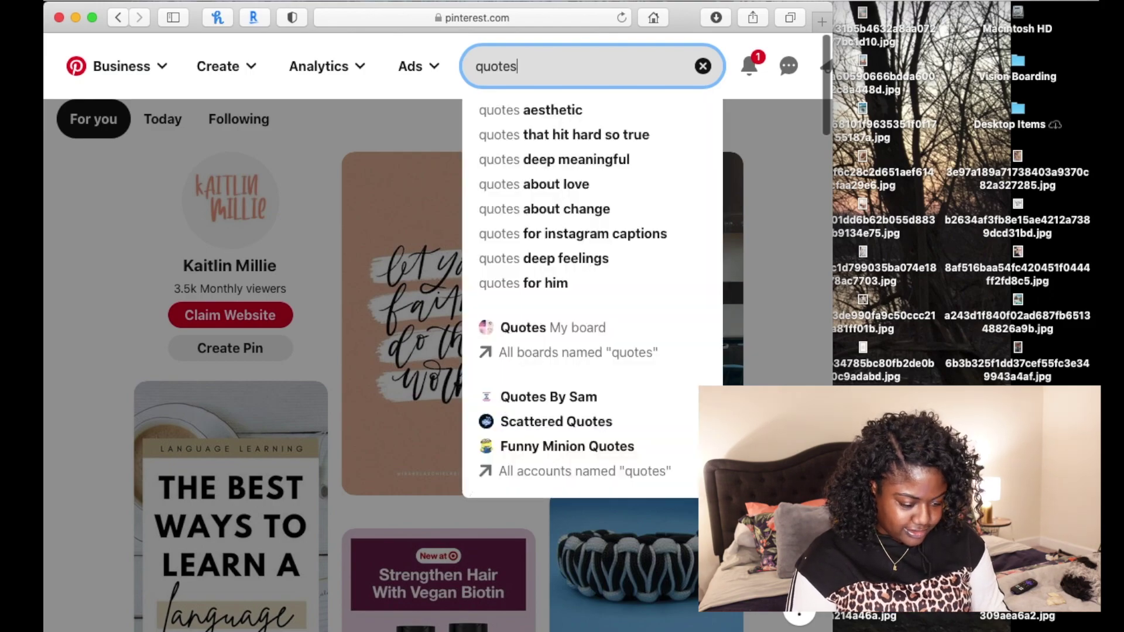
click(530, 108)
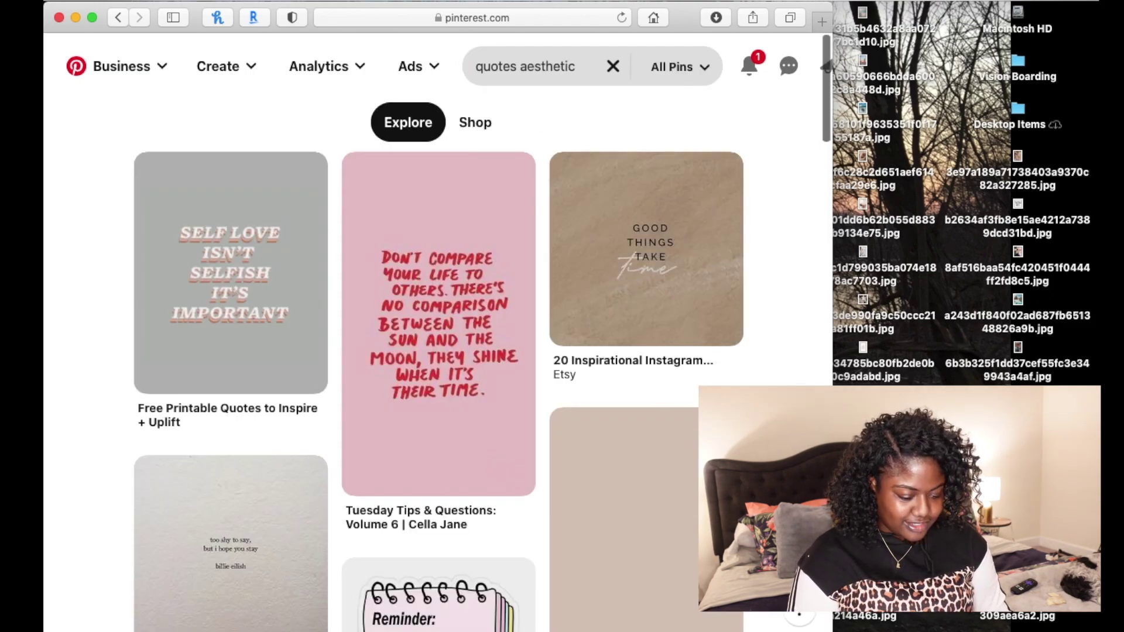
scroll(440, 381, down, 5)
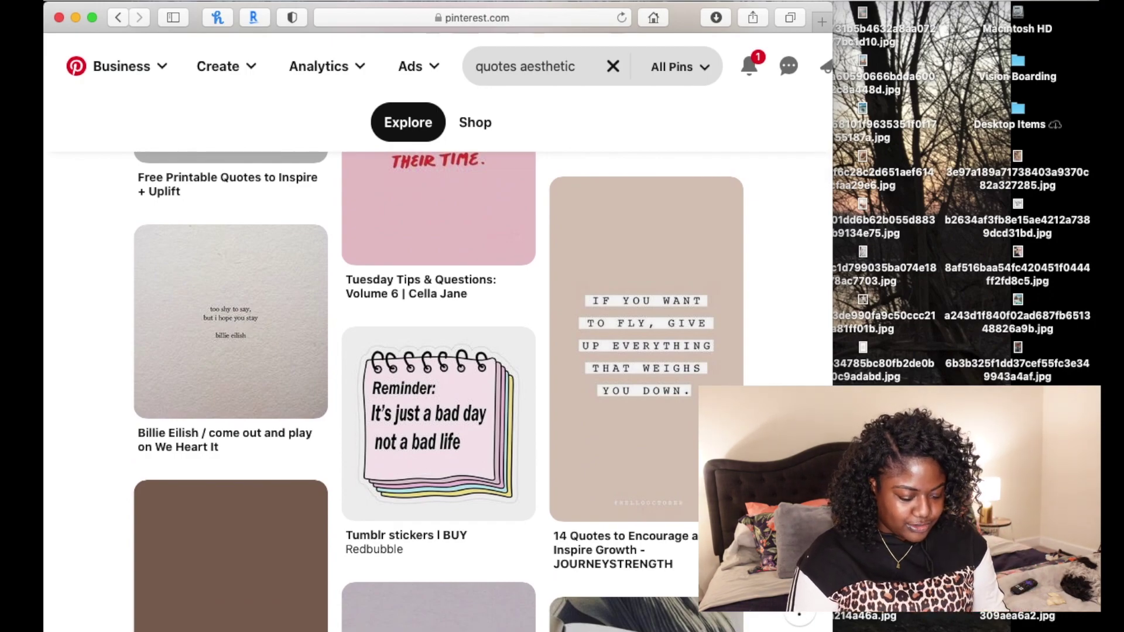
scroll(612, 78, down, 15)
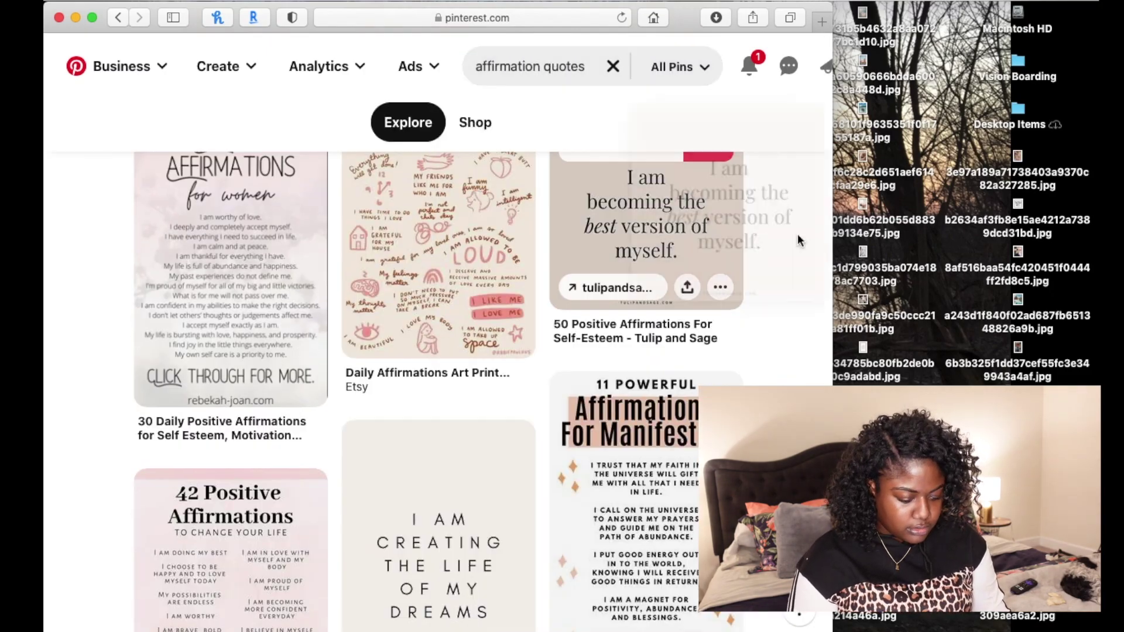
scroll(760, 252, down, 10)
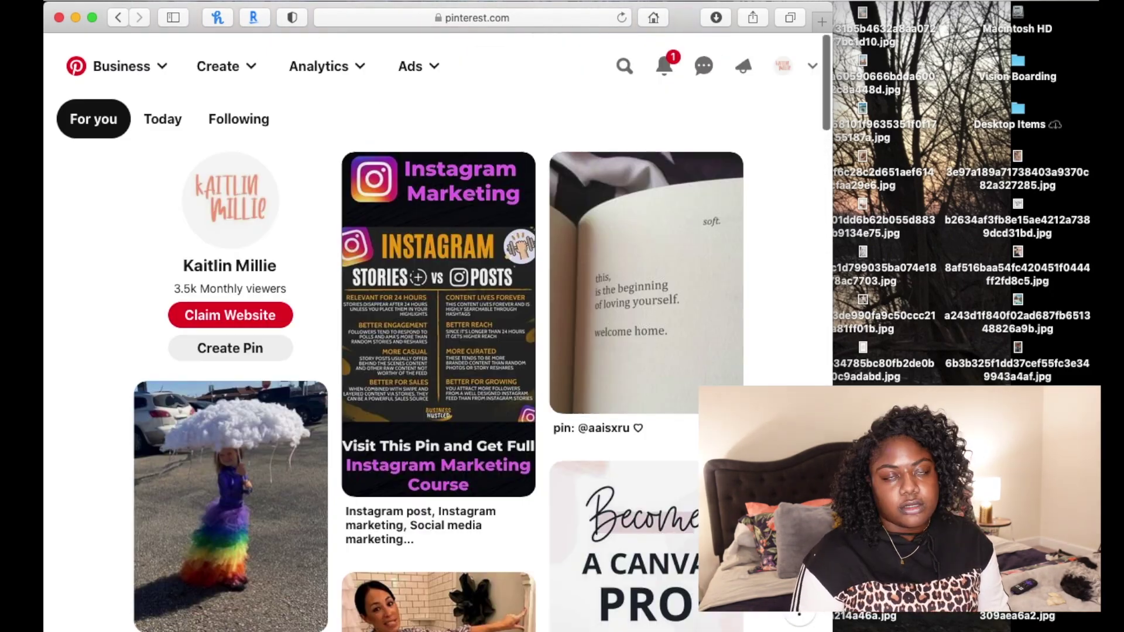
scroll(434, 351, down, 1)
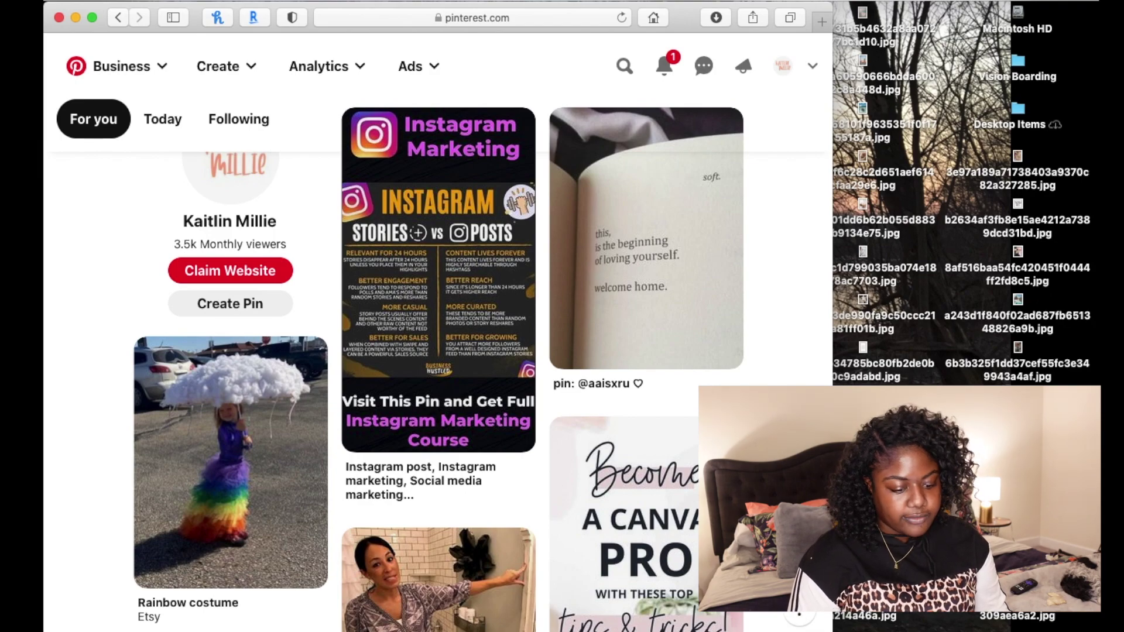
scroll(787, 263, down, 5)
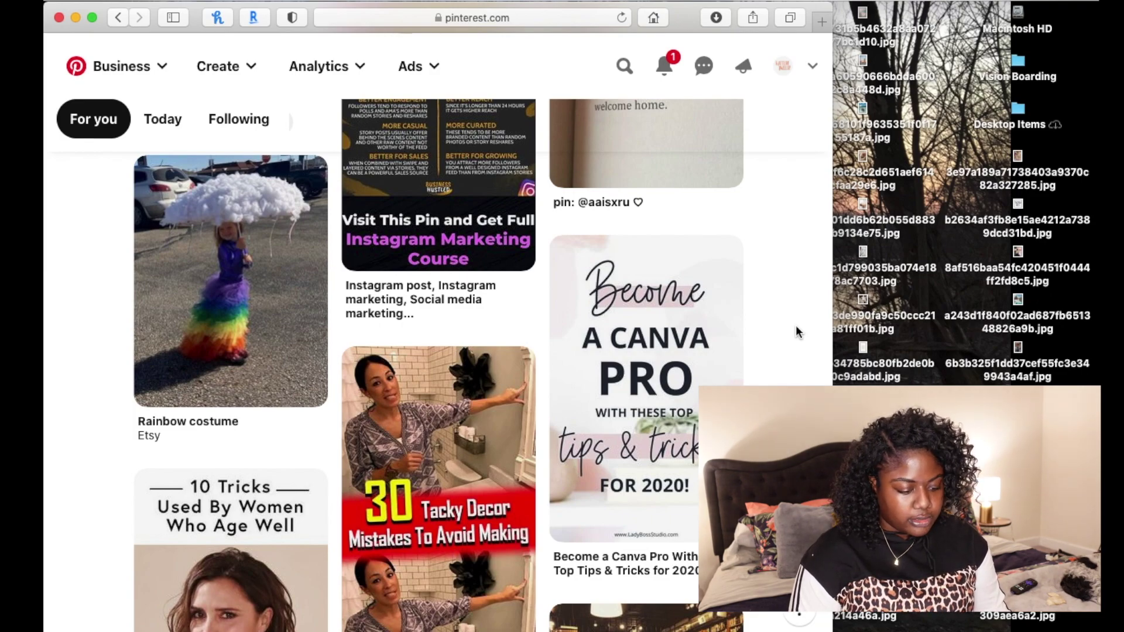
scroll(795, 331, down, 10)
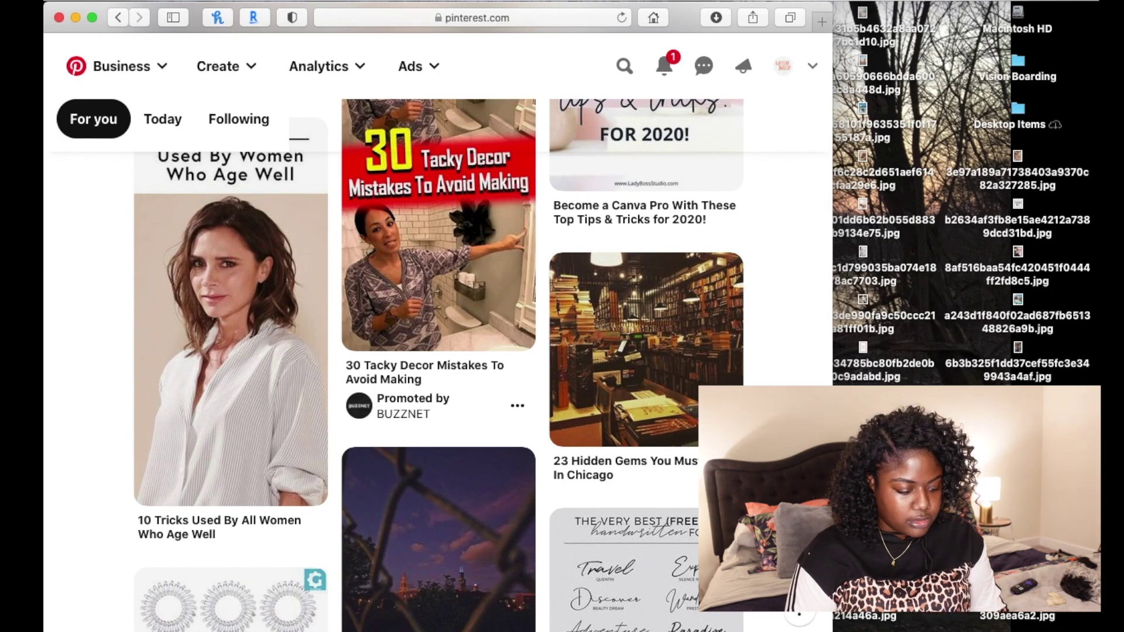
Search 'brunch aesthetic' and copy a brunch pin image onto the desktop.
click(623, 67)
text(brunch)
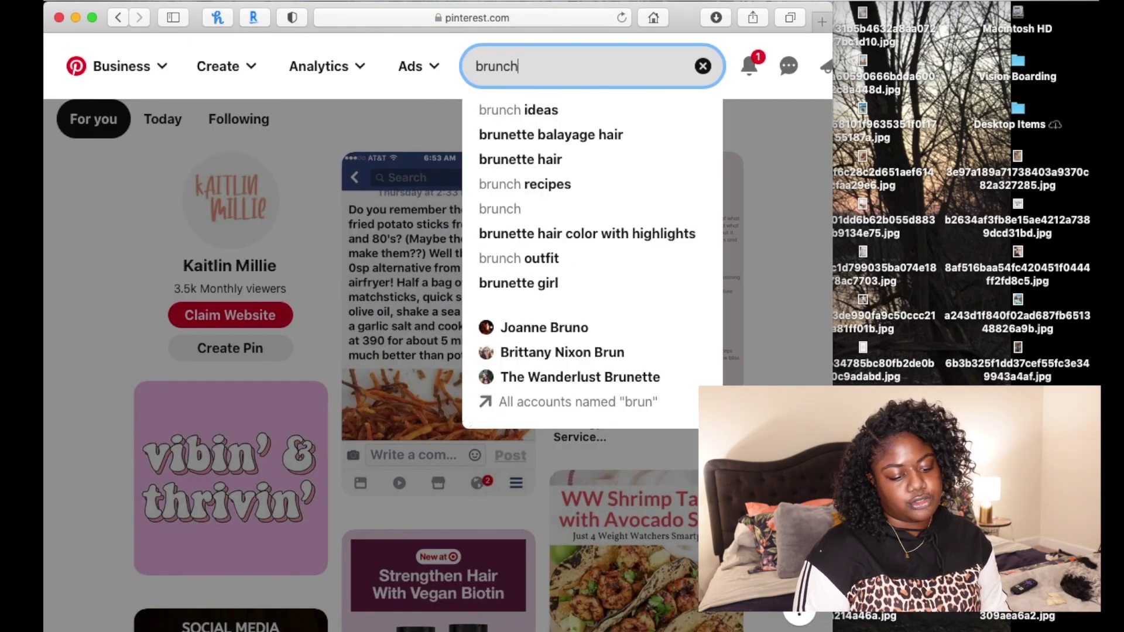
text( aesthetic)
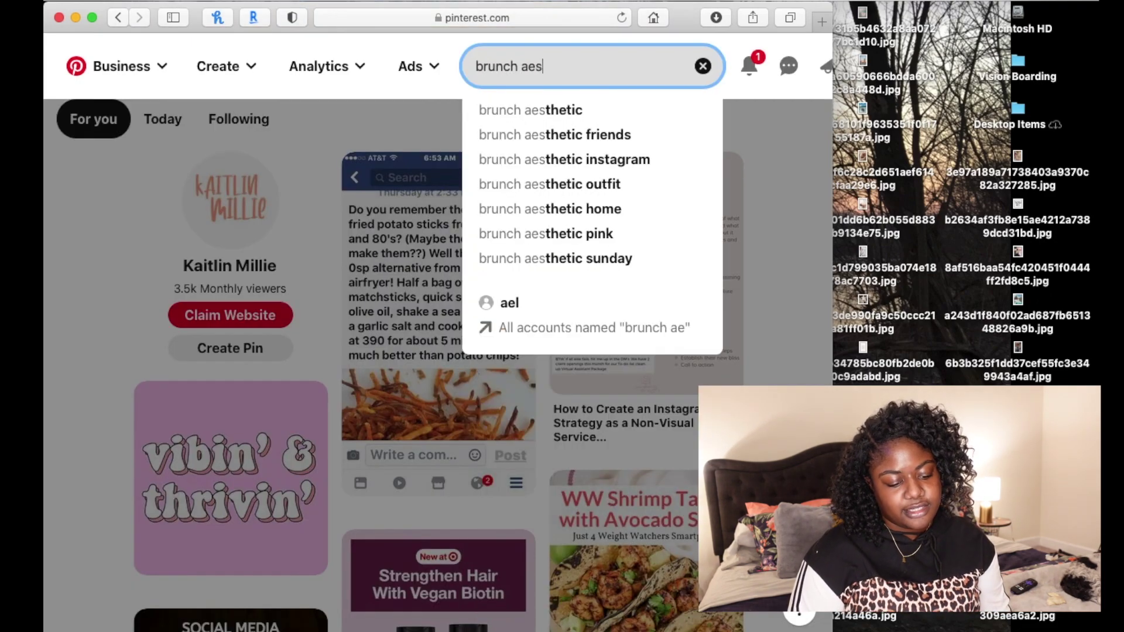
key(Return)
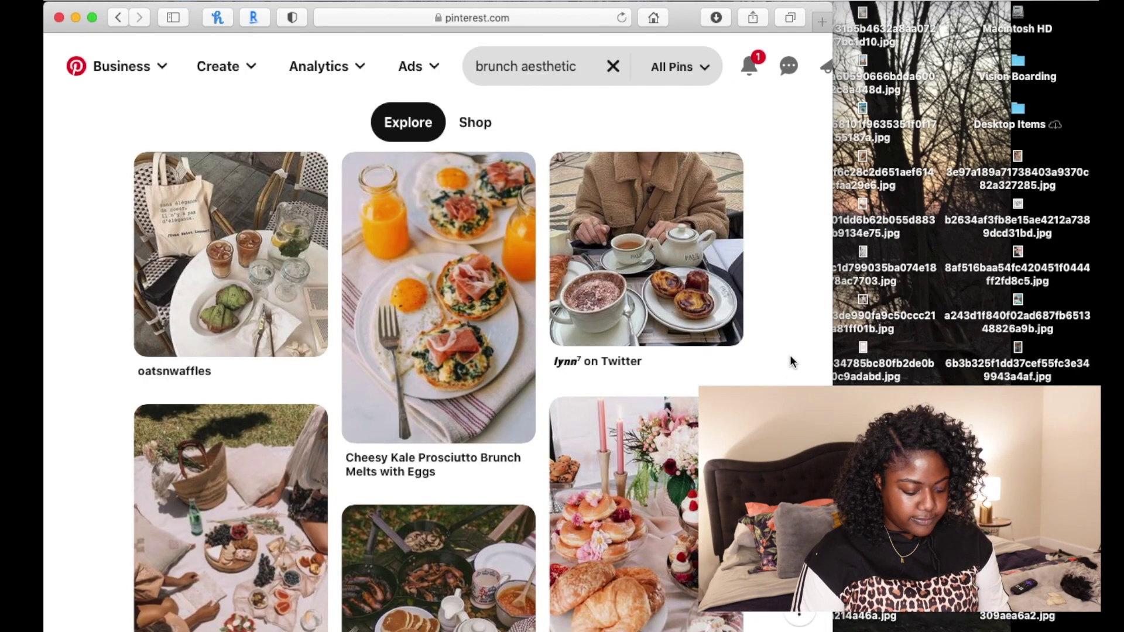
drag(458, 313, 901, 375)
Browse more brunch results, then clear the search back to the home feed.
scroll(440, 448, down, 8)
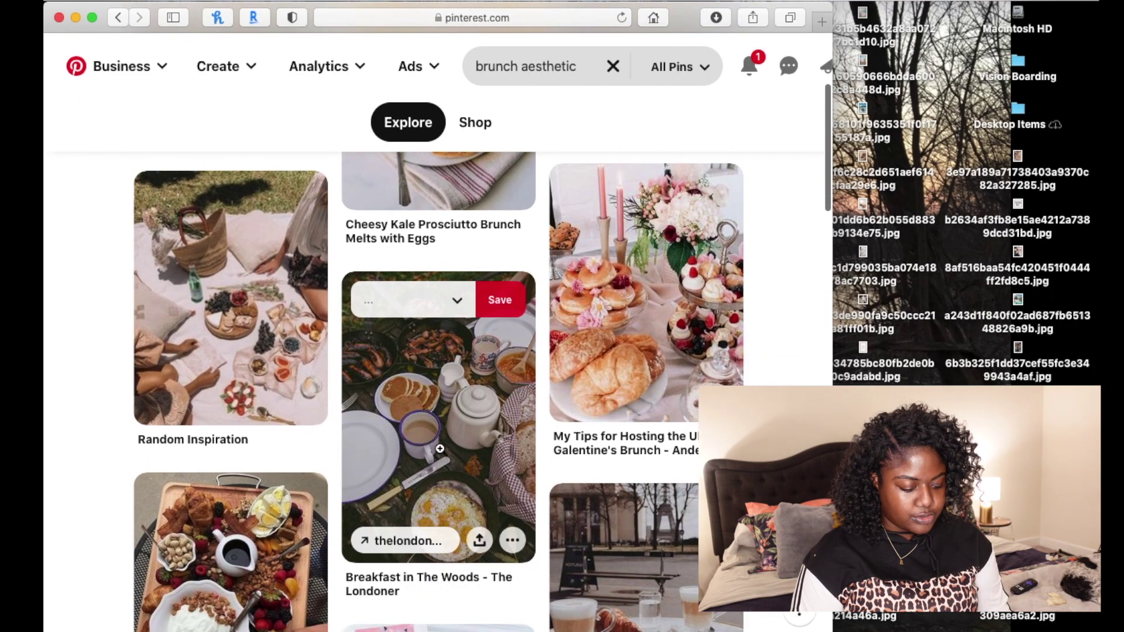
scroll(440, 448, down, 10)
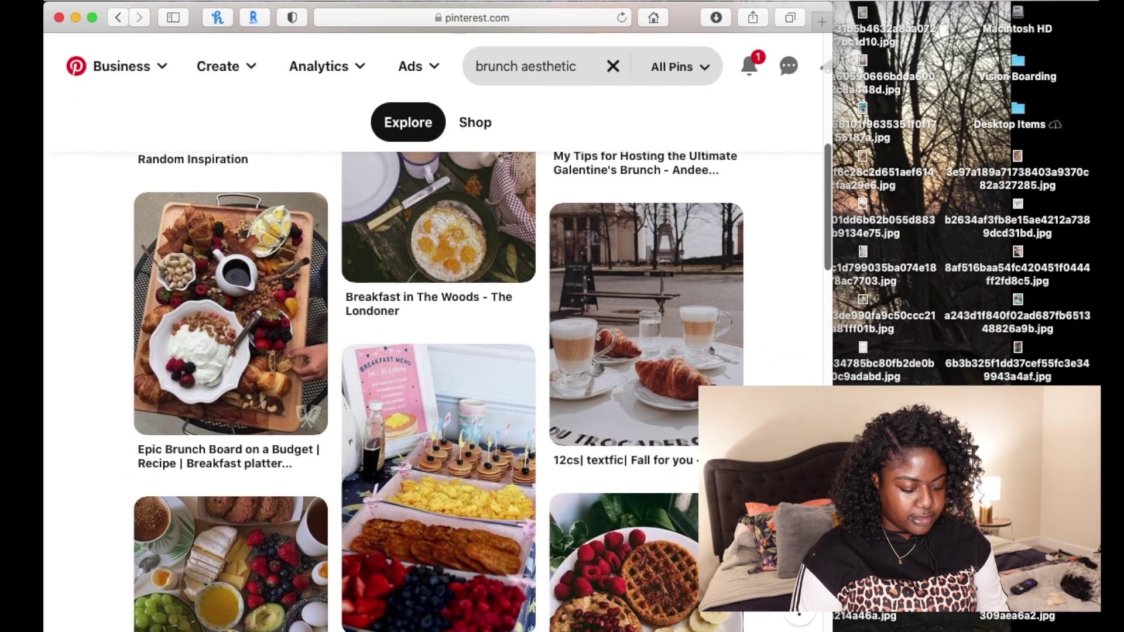
scroll(440, 449, down, 15)
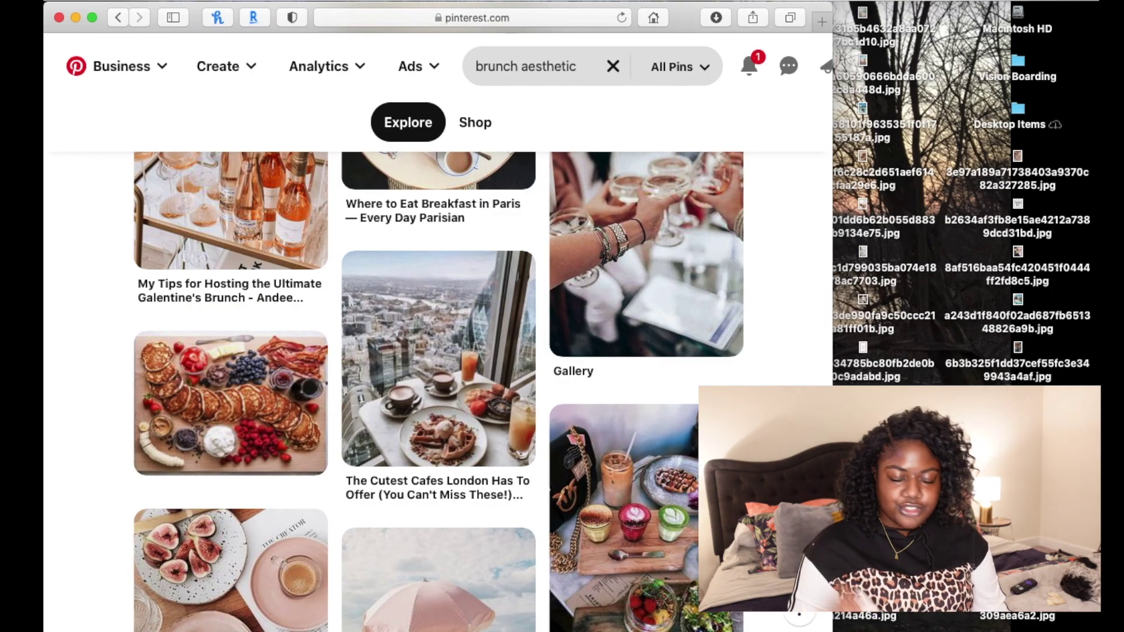
scroll(793, 371, up, 20)
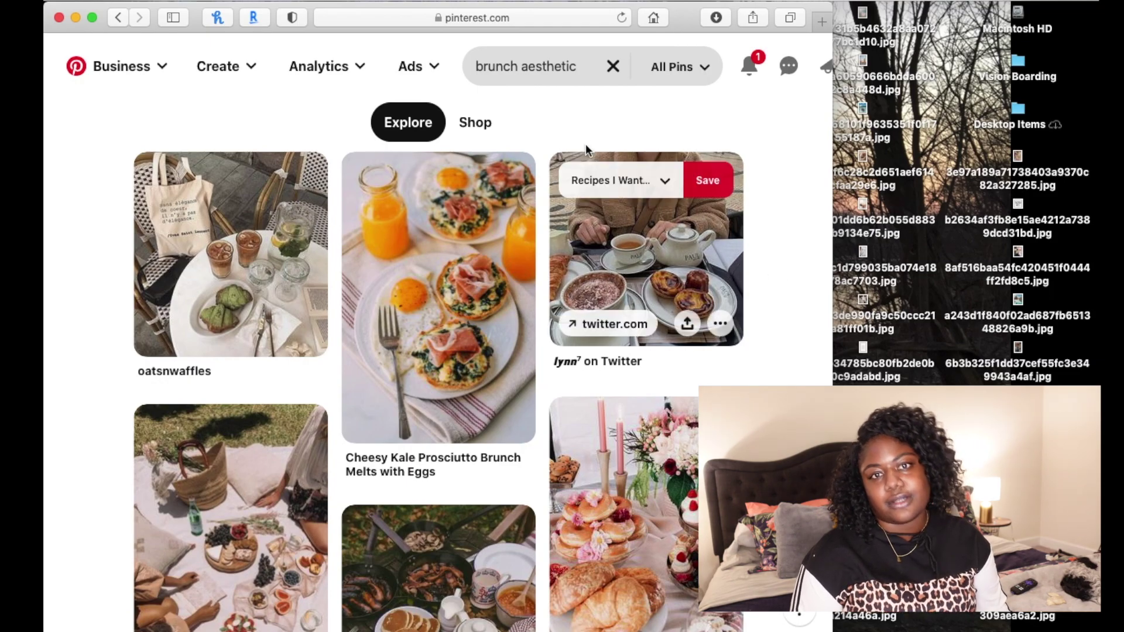
click(613, 68)
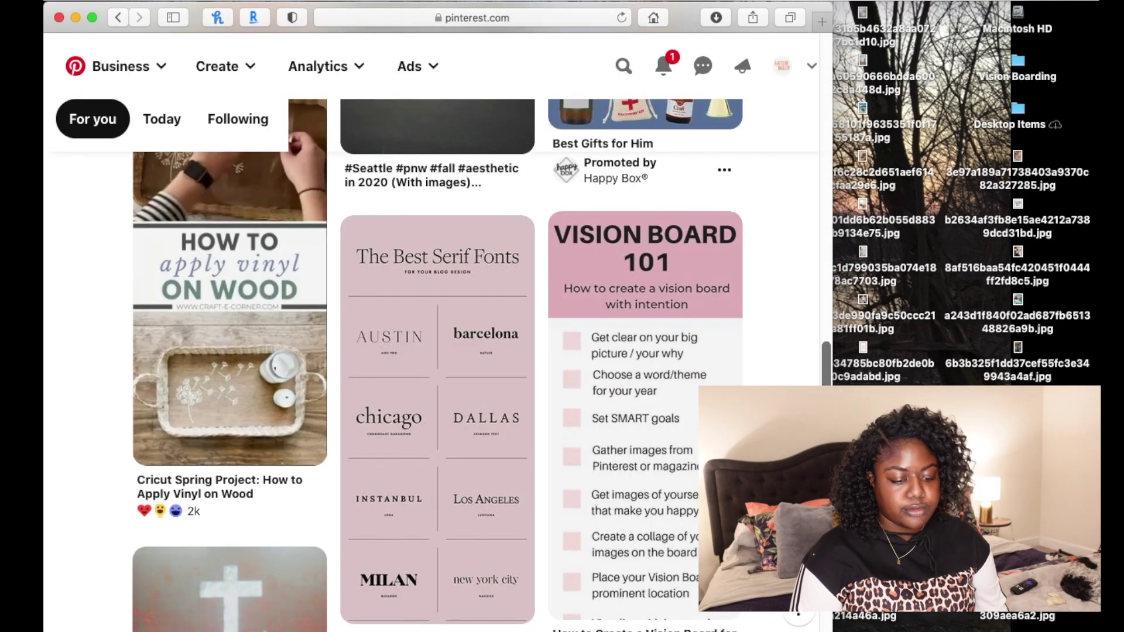
scroll(795, 99, down, 5)
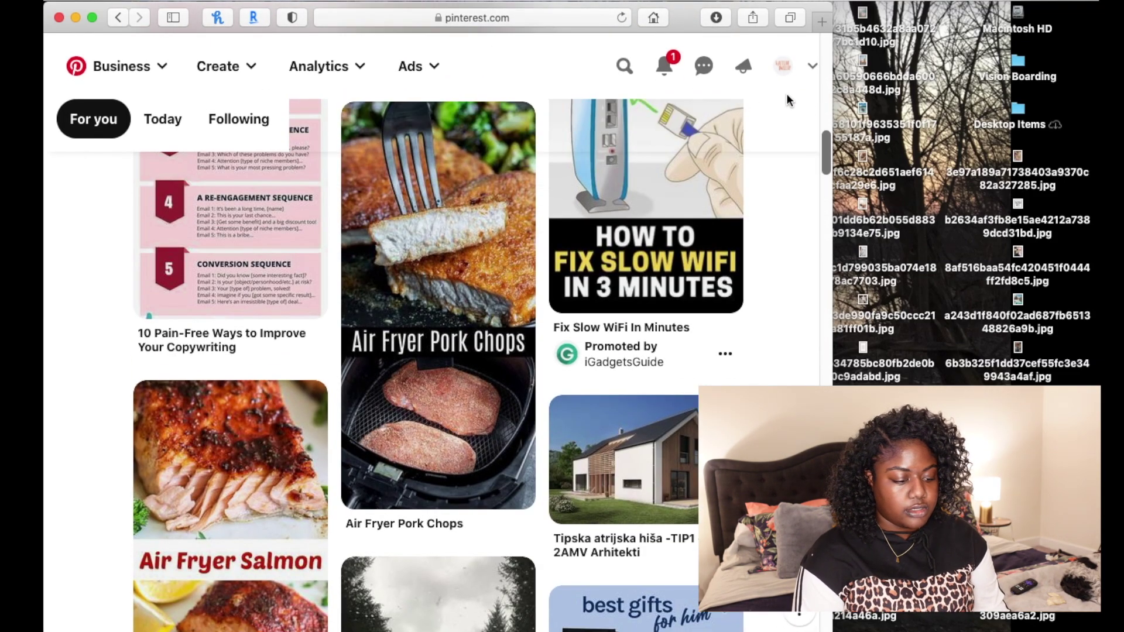
Create a new 18 × 24 in poster design in Canva.
click(824, 22)
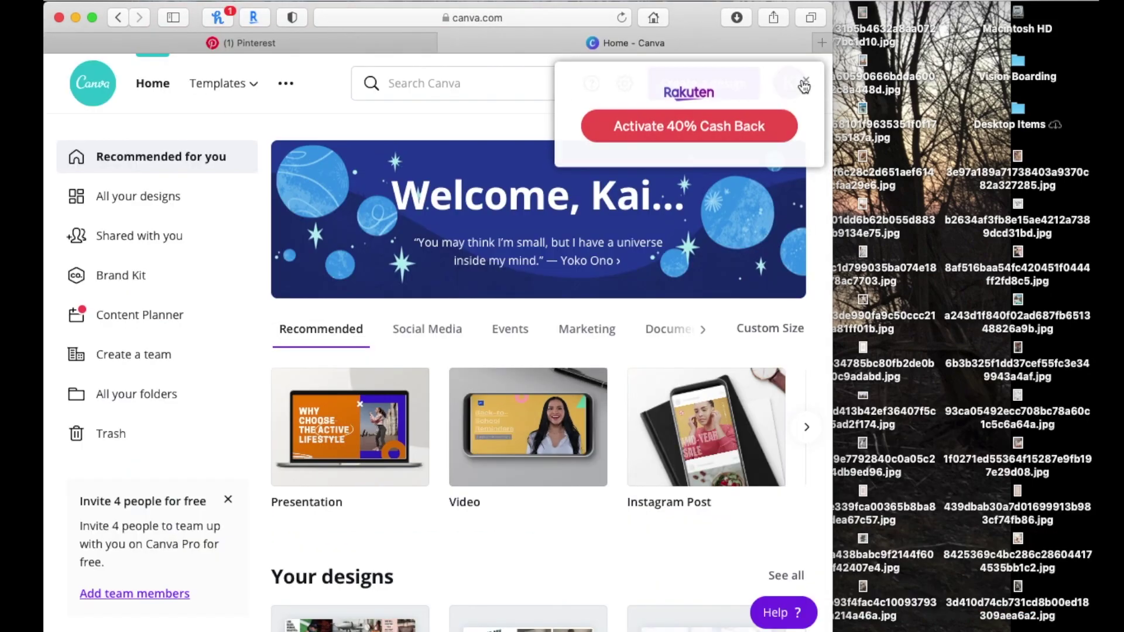
click(704, 84)
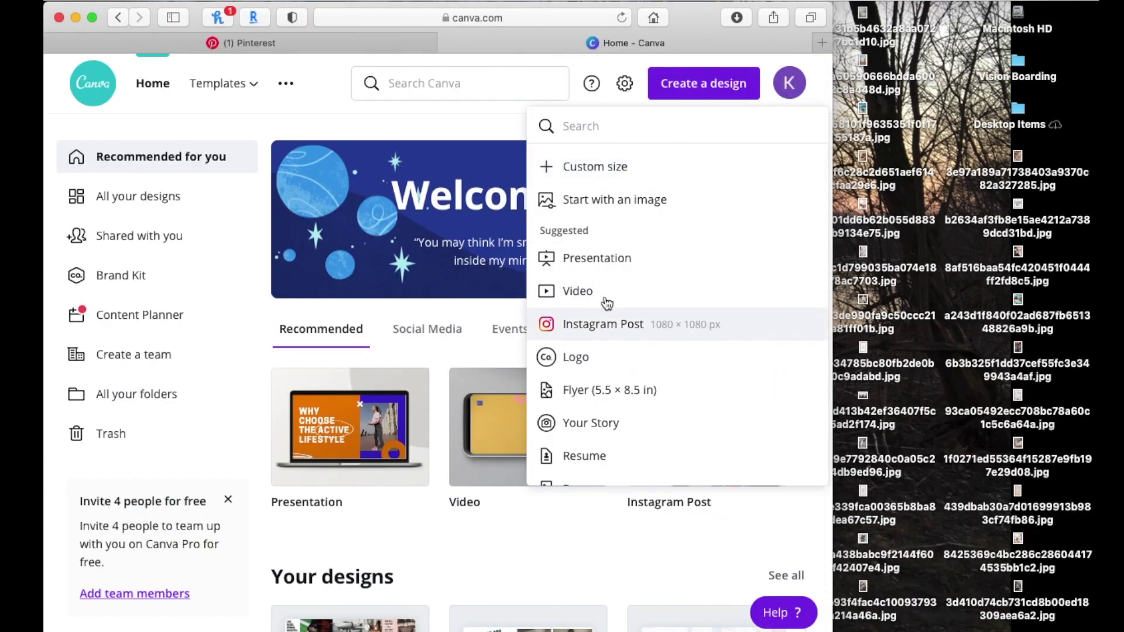
text(poster)
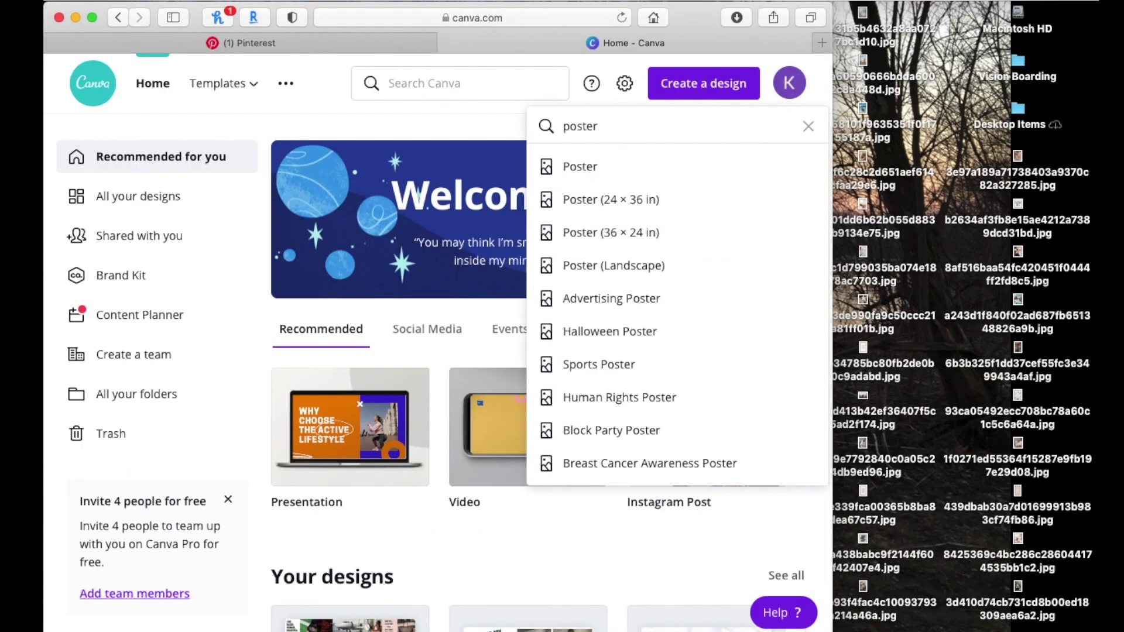
click(590, 169)
Upload every image saved on the desktop into Canva's uploads.
click(75, 199)
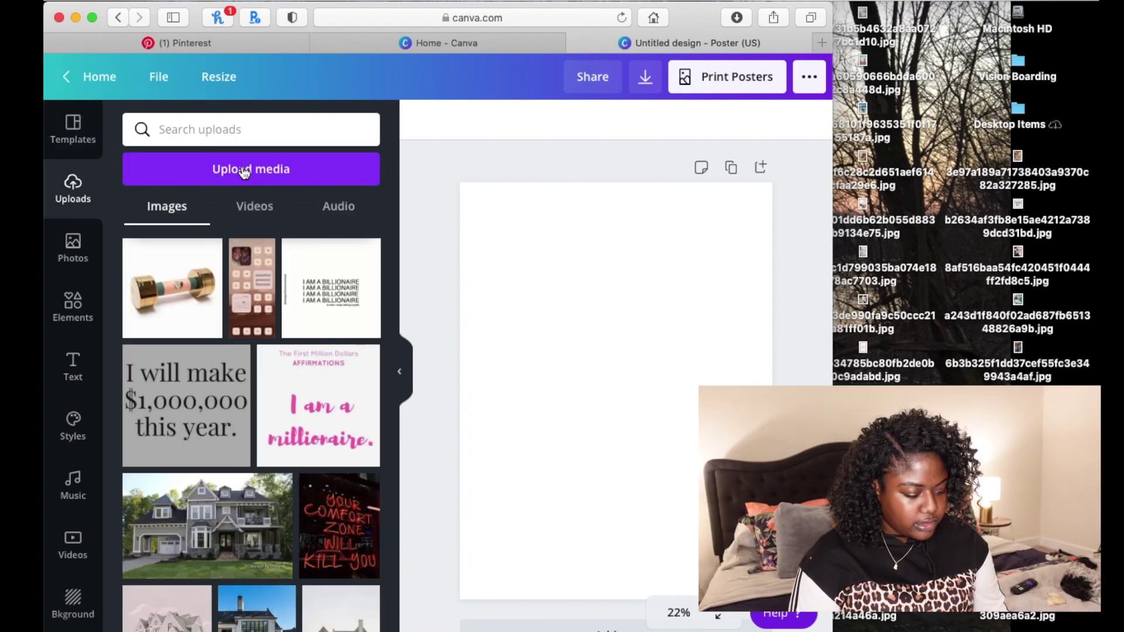
click(245, 171)
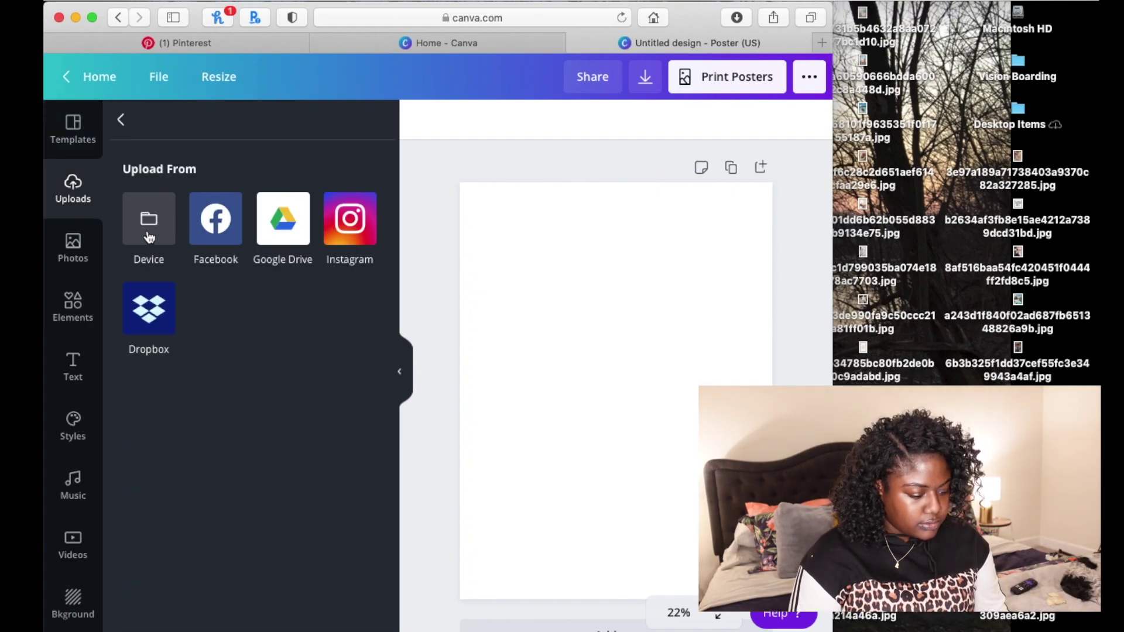
click(148, 234)
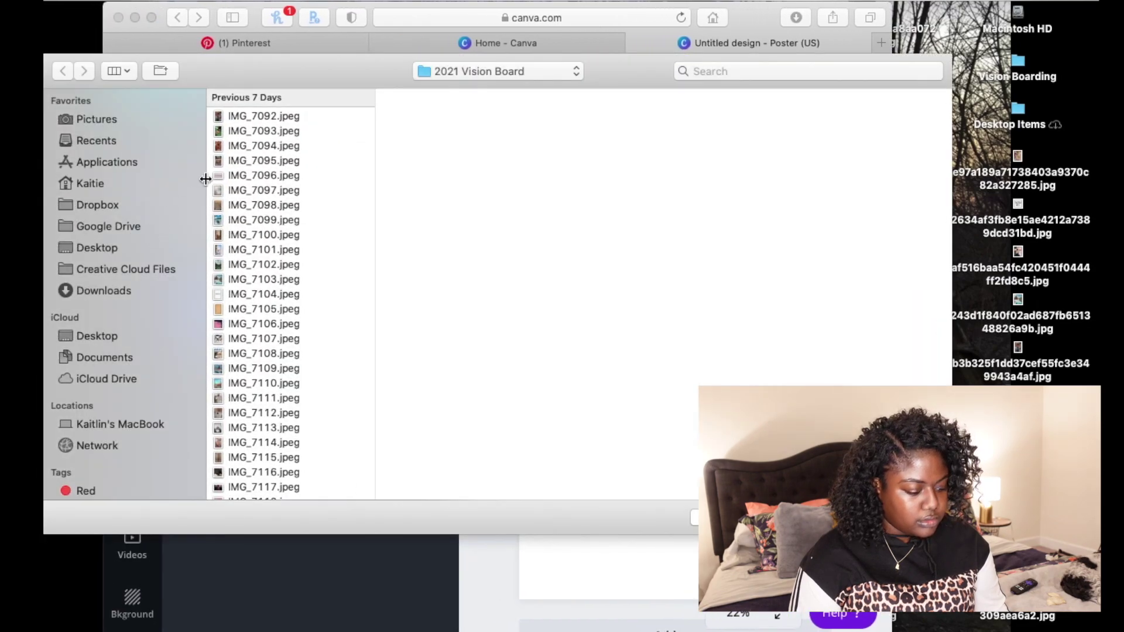
click(108, 250)
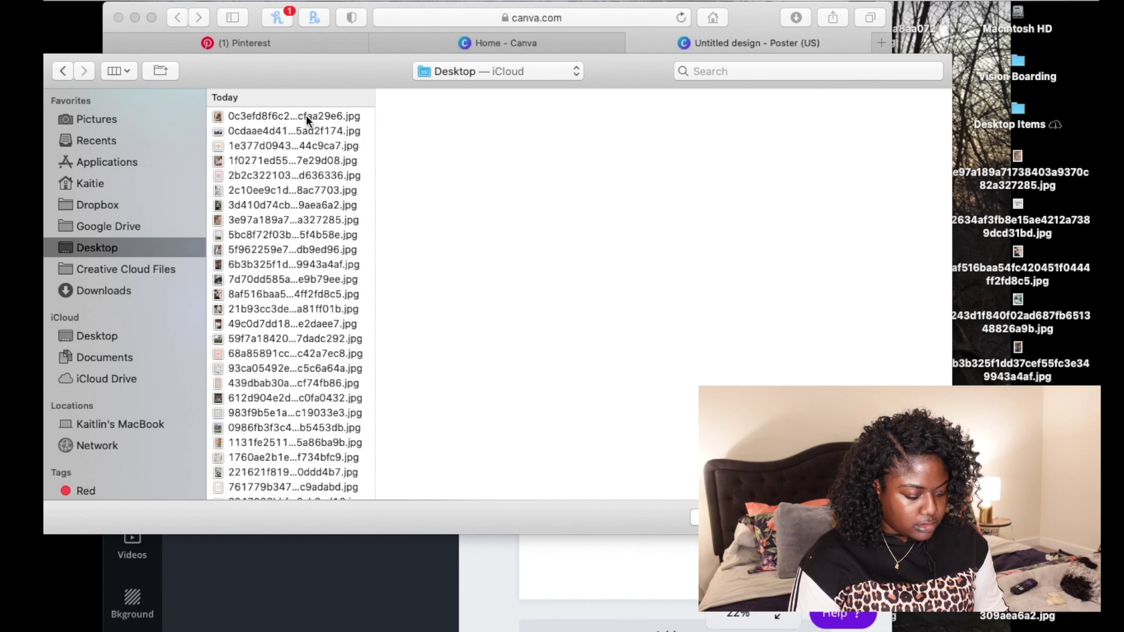
click(305, 115)
scroll(298, 234, down, 5)
key(super+a)
scroll(304, 343, up, 5)
scroll(306, 346, down, 1)
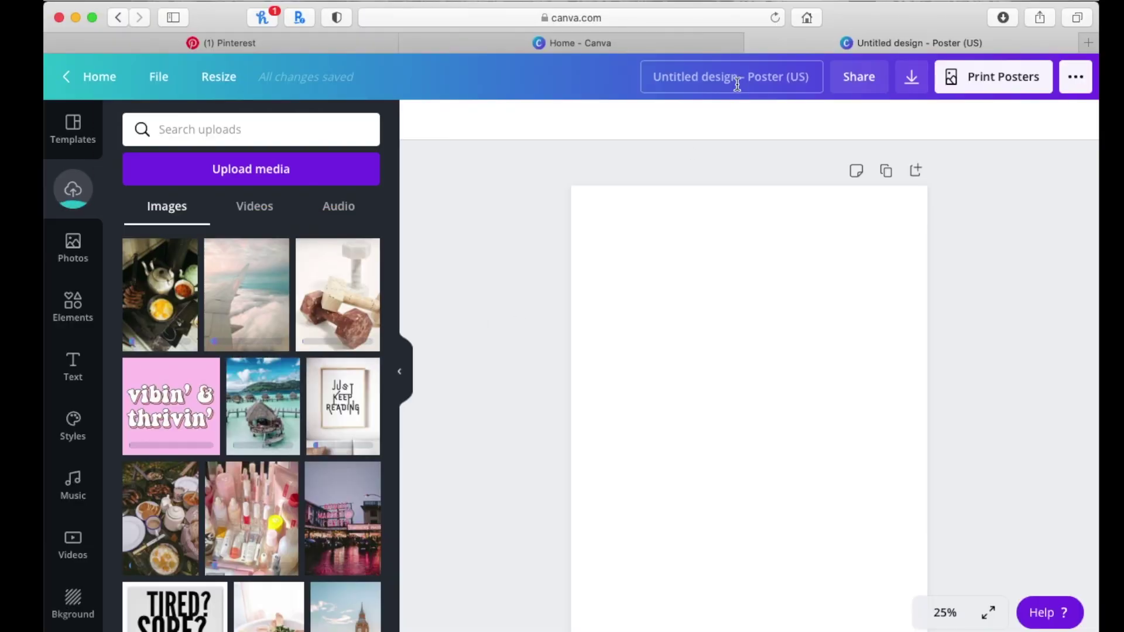
Confirm the 'Vision Board Demo 2021' title and add the 2021 LOADING graphic, shrunk.
text(1)
key(Return)
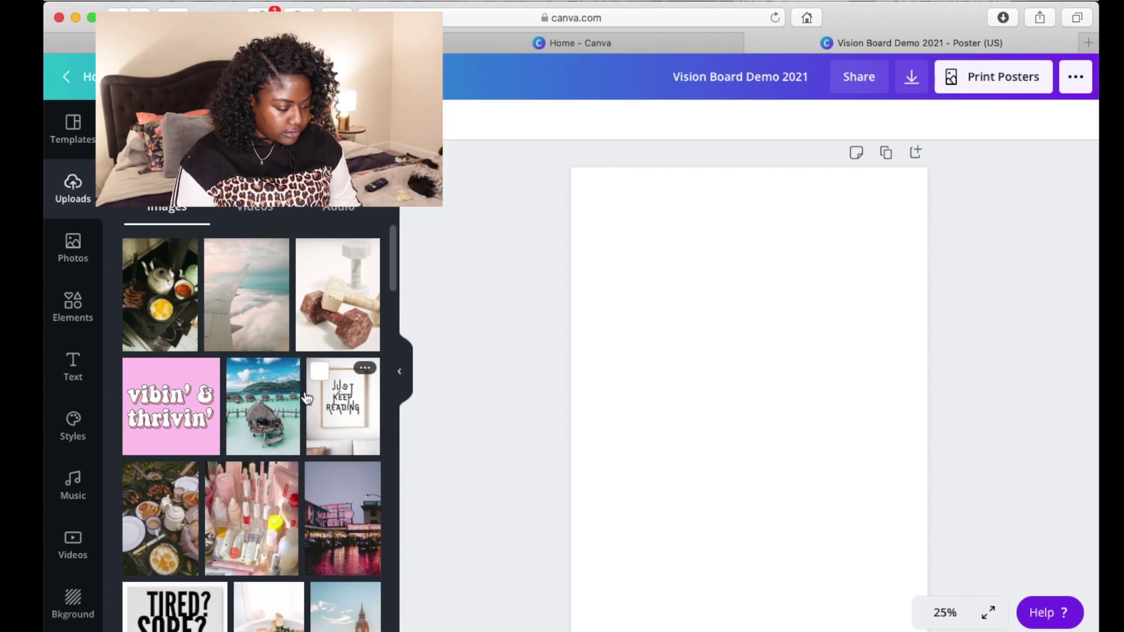
scroll(245, 382, down, 5)
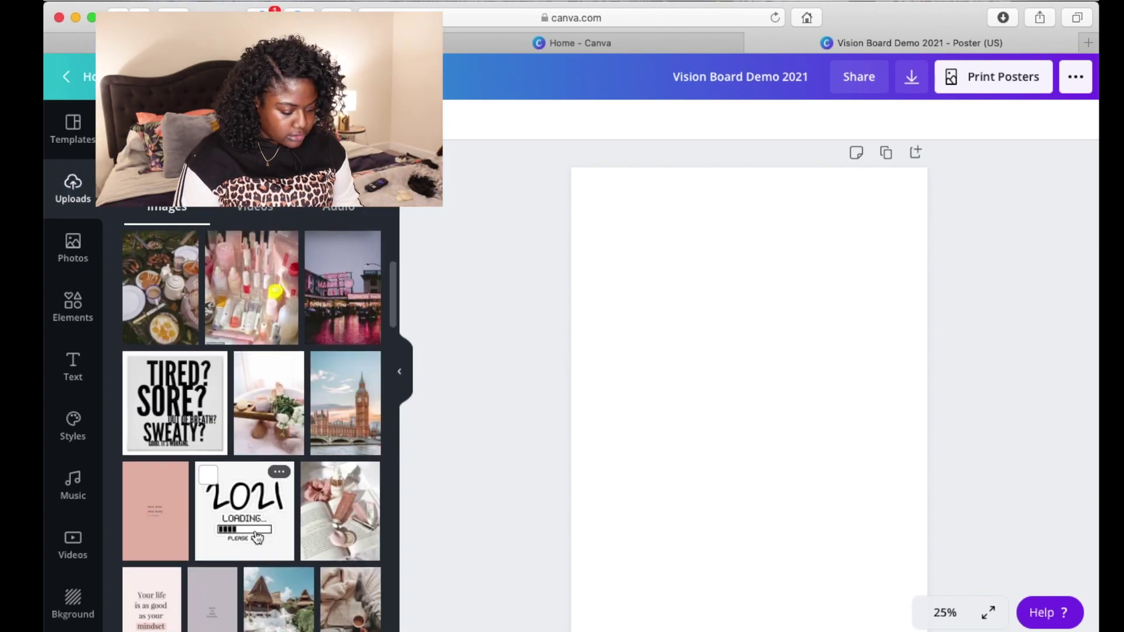
click(245, 503)
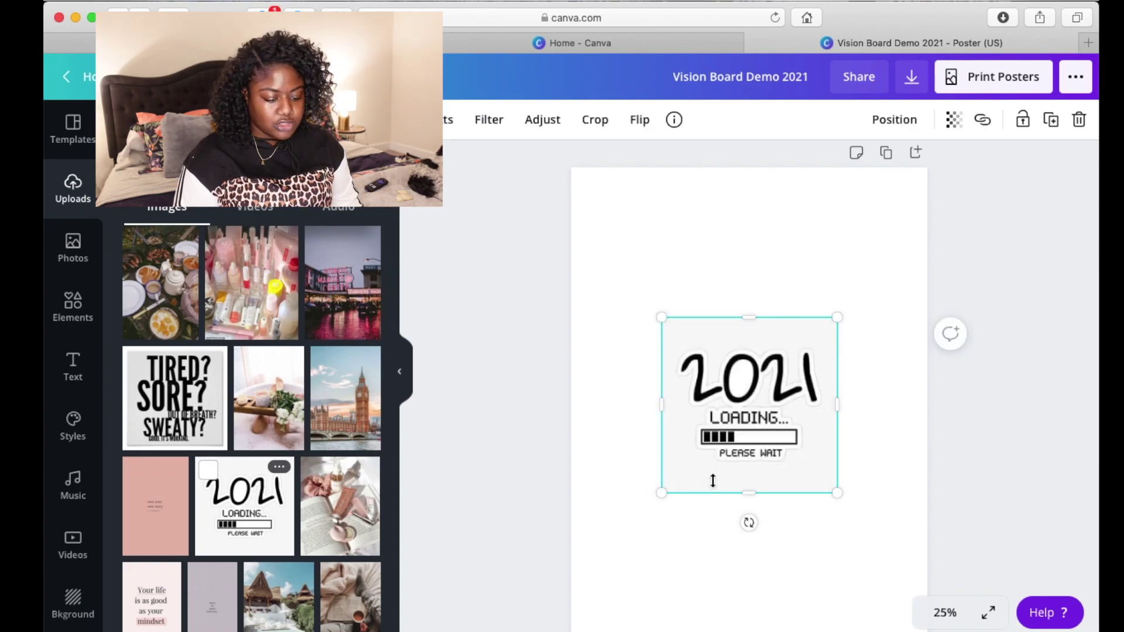
drag(837, 495, 732, 388)
drag(679, 350, 733, 250)
At 125% zoom, crop the blank border off the 2021 graphic's top, bottom and sides.
click(945, 613)
click(934, 323)
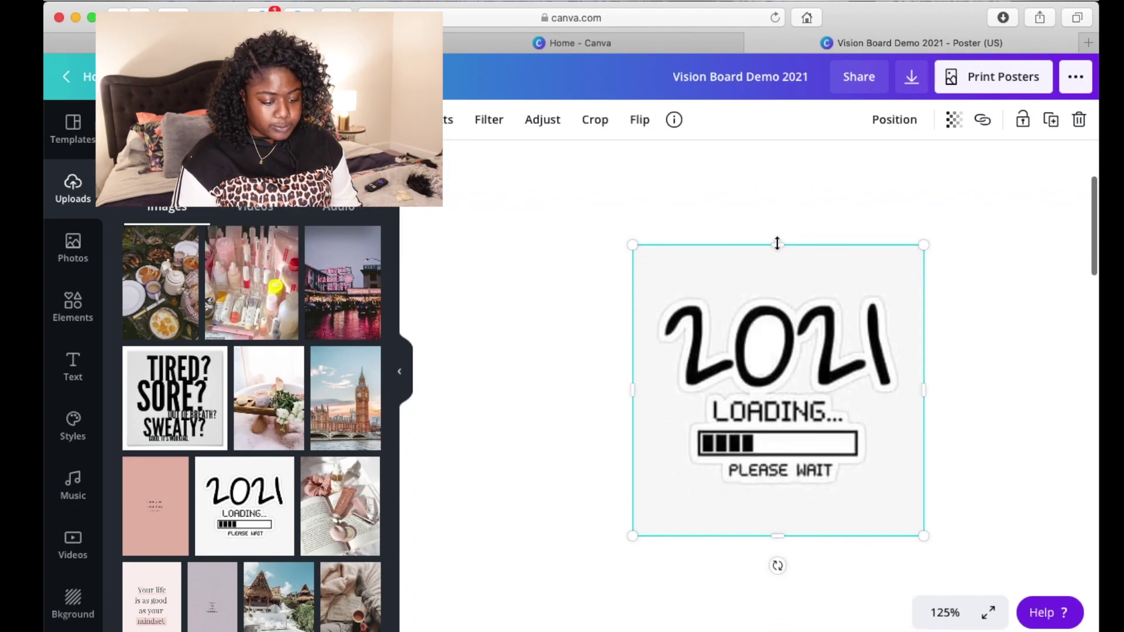
drag(777, 255, 779, 285)
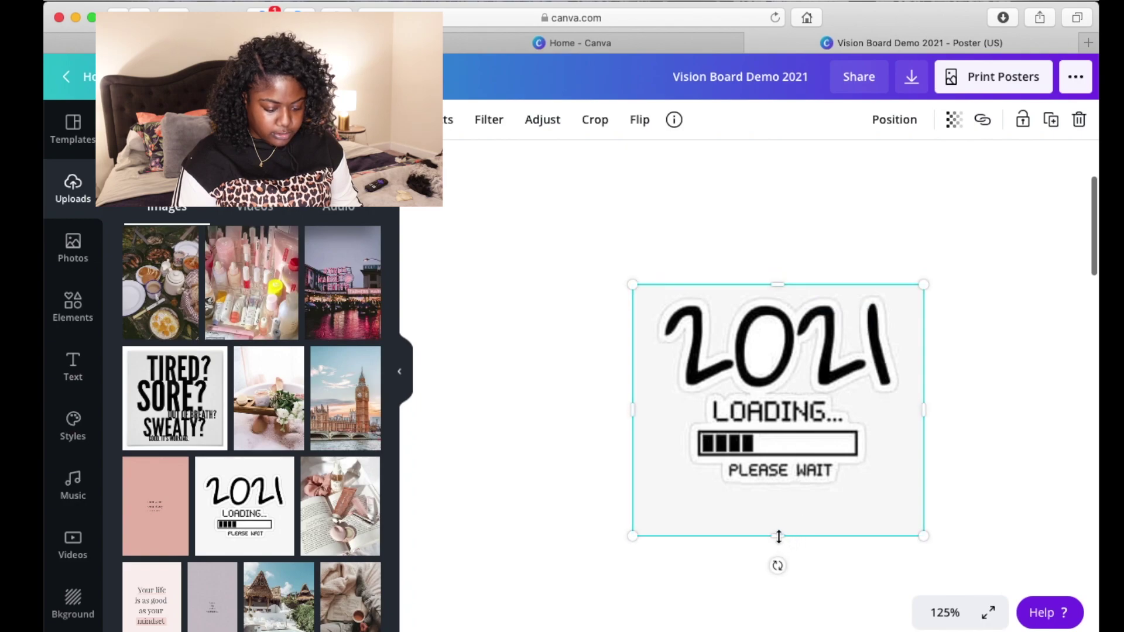
drag(779, 536, 778, 494)
drag(924, 390, 902, 389)
drag(632, 390, 647, 389)
click(710, 557)
At 25% zoom, centre the cropped 2021 graphic horizontally near the top of the page.
drag(729, 349, 678, 334)
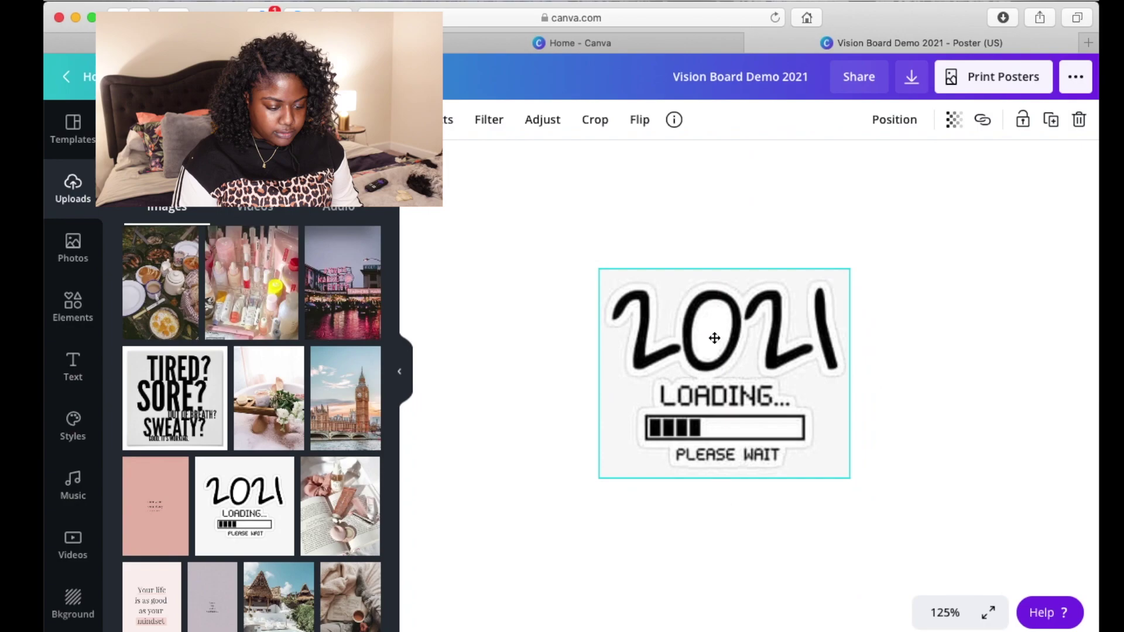
click(941, 622)
click(937, 455)
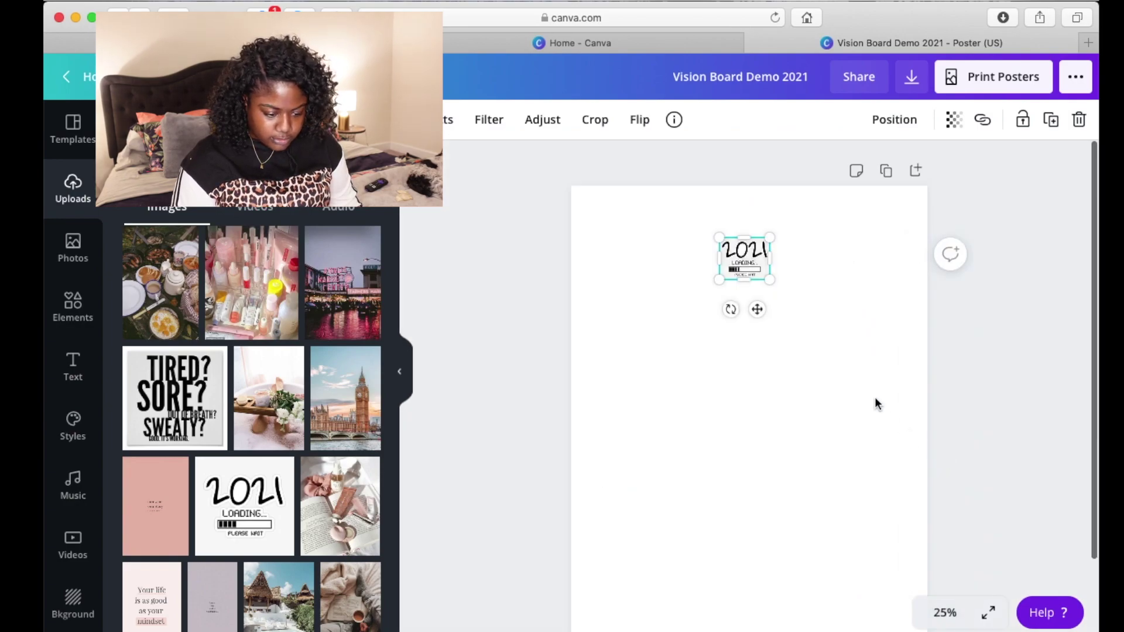
drag(756, 247, 754, 234)
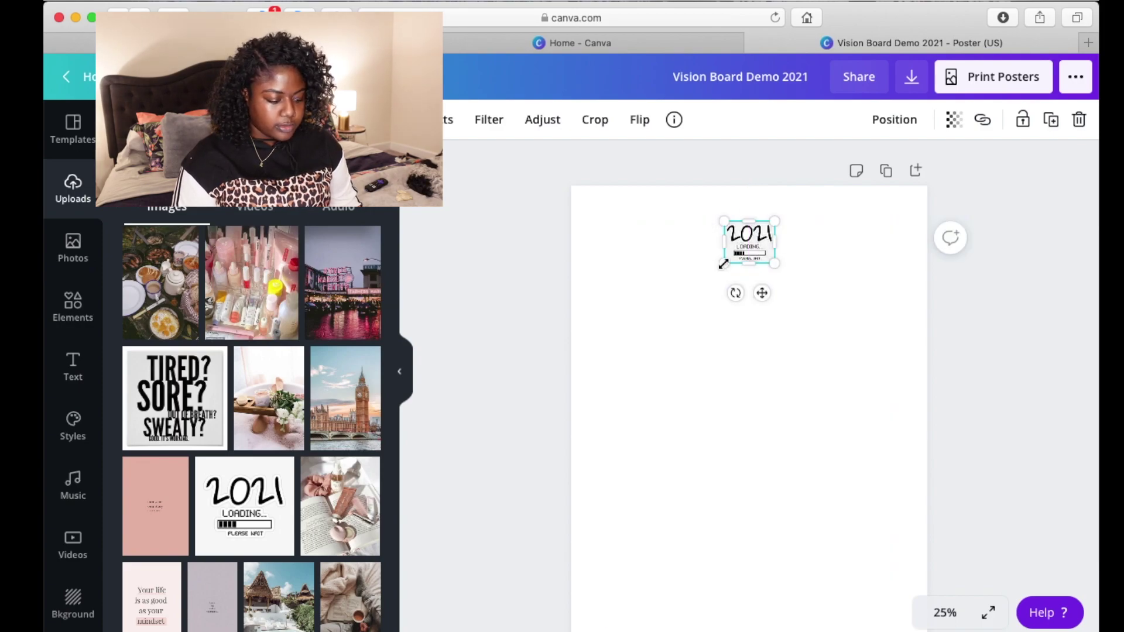
Add the overwater bungalow photo, shrink it and move it to the top-left corner.
scroll(315, 343, up, 5)
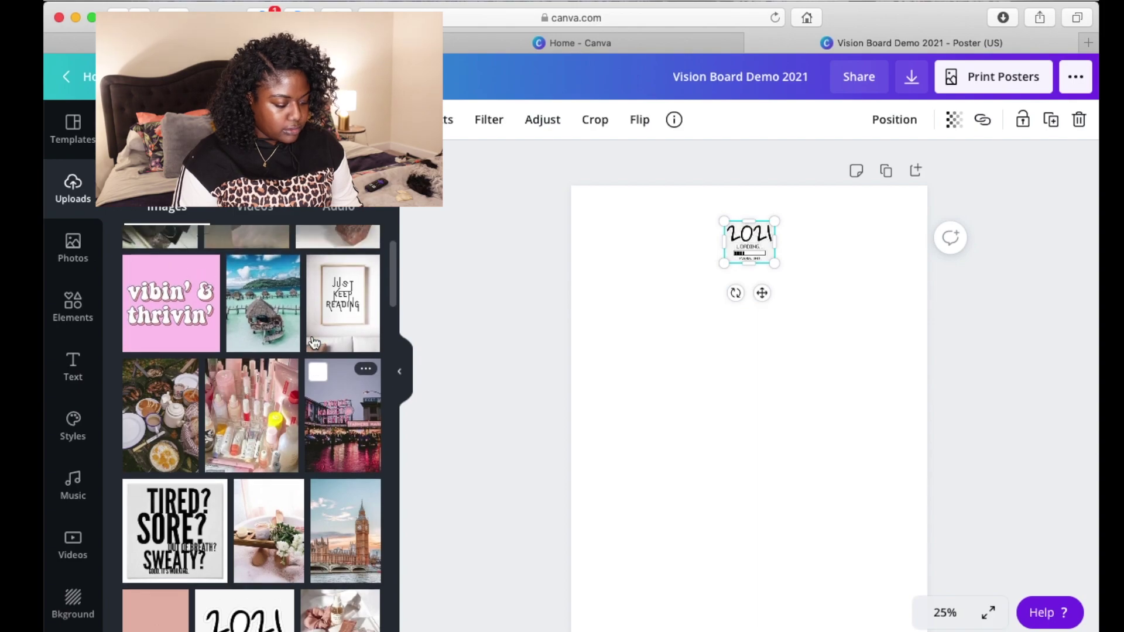
scroll(314, 342, down, 1)
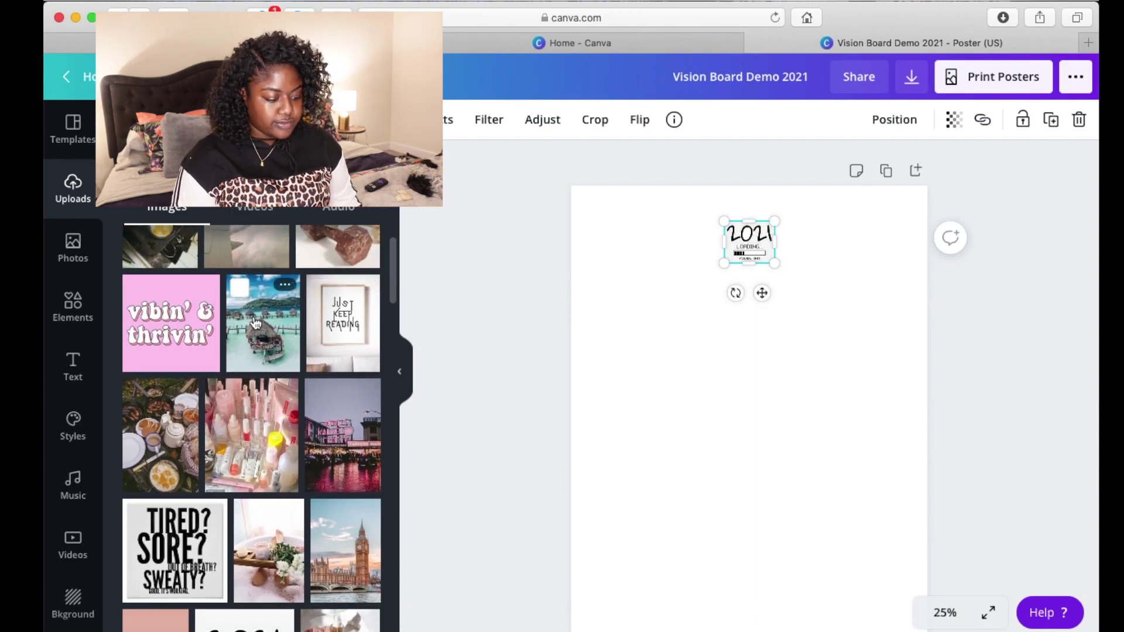
click(255, 324)
drag(756, 414, 666, 293)
drag(744, 418, 616, 252)
Add the Pike Place market photo, resize it and place it near the top-left.
click(342, 435)
drag(662, 304, 762, 441)
drag(792, 494, 650, 305)
Add the Big Ben photo, resize it and move it into the collage.
scroll(252, 410, down, 2)
click(345, 484)
drag(840, 557, 730, 396)
drag(695, 344, 664, 234)
click(945, 612)
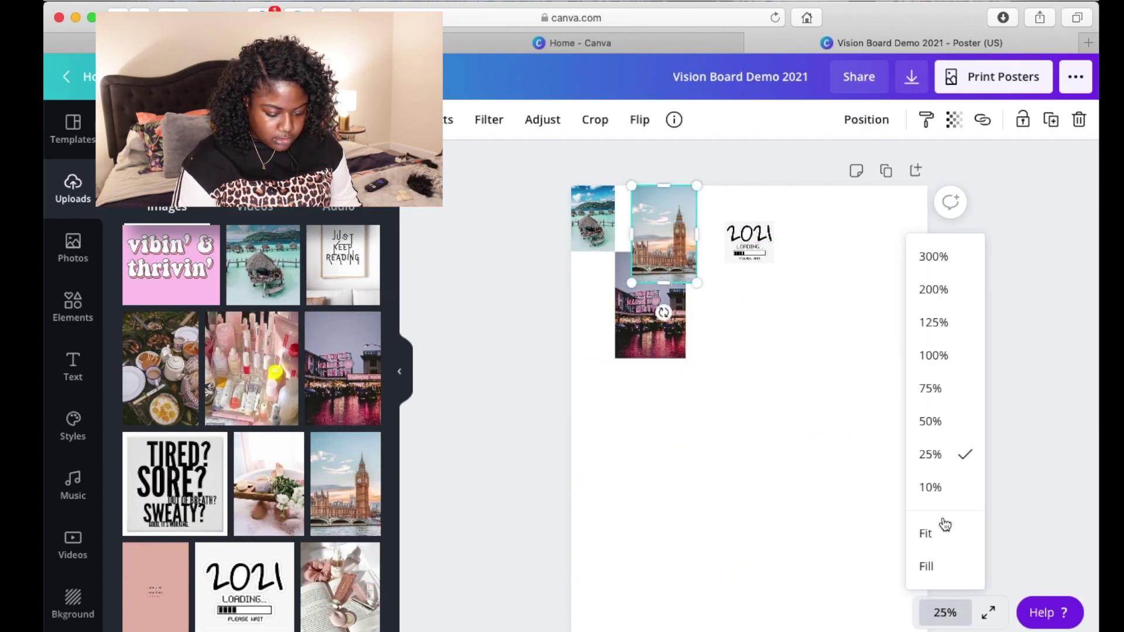
Check the collage at 100% and 25% zoom, then shrink the Big Ben photo.
click(933, 356)
scroll(506, 301, up, 5)
scroll(505, 296, up, 5)
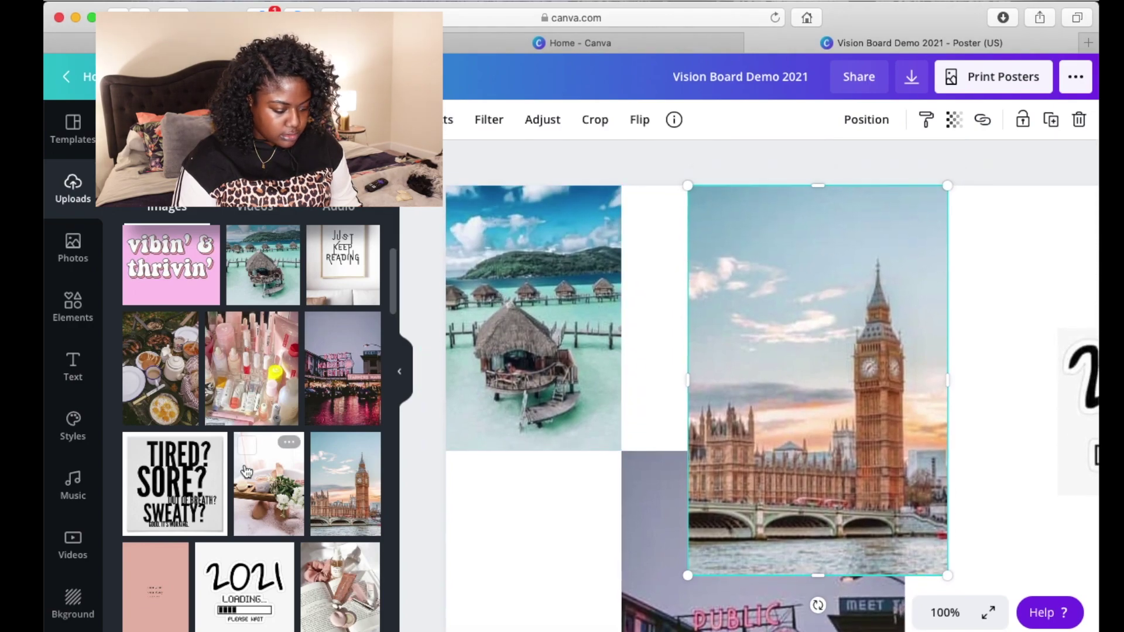
scroll(252, 410, down, 5)
scroll(785, 429, down, 3)
drag(863, 305, 784, 426)
scroll(785, 426, up, 3)
scroll(790, 512, down, 2)
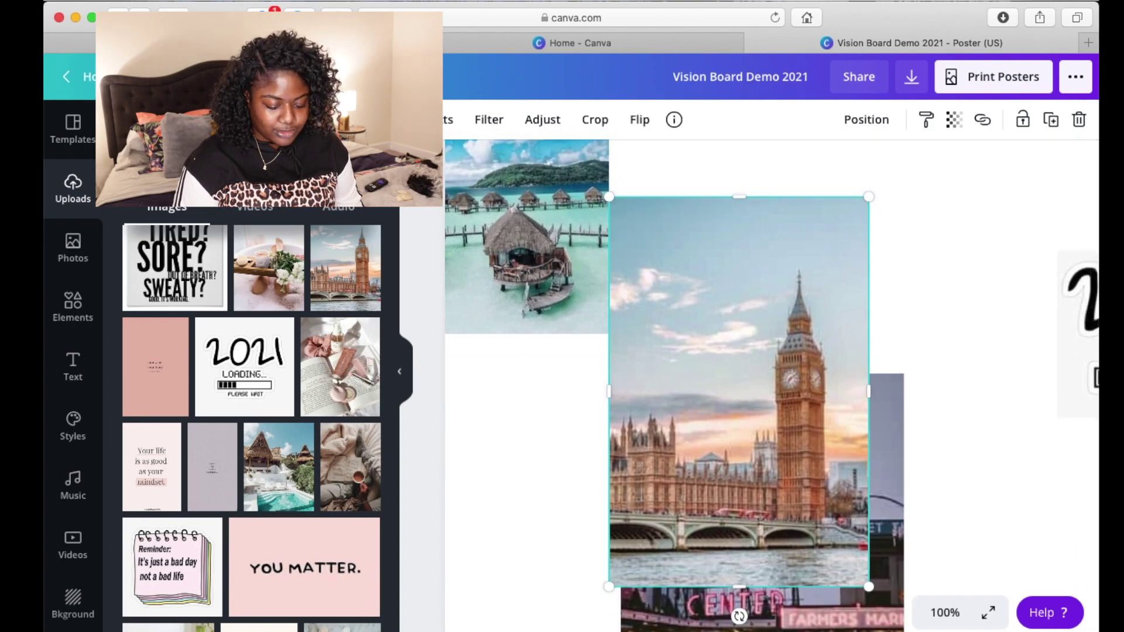
click(945, 613)
click(945, 467)
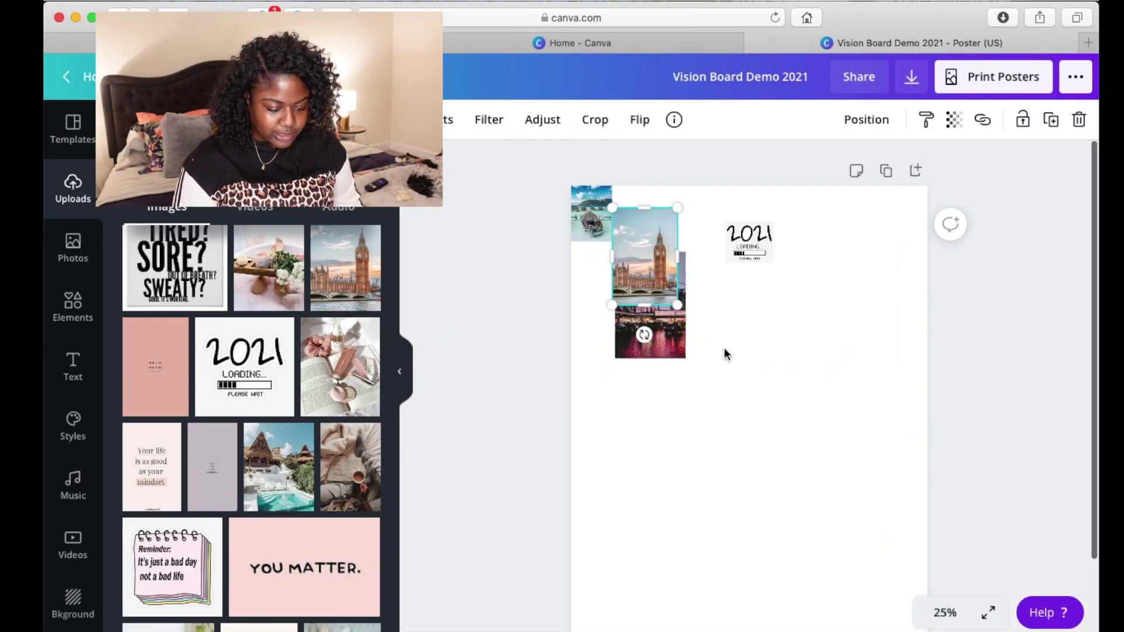
drag(670, 296, 657, 276)
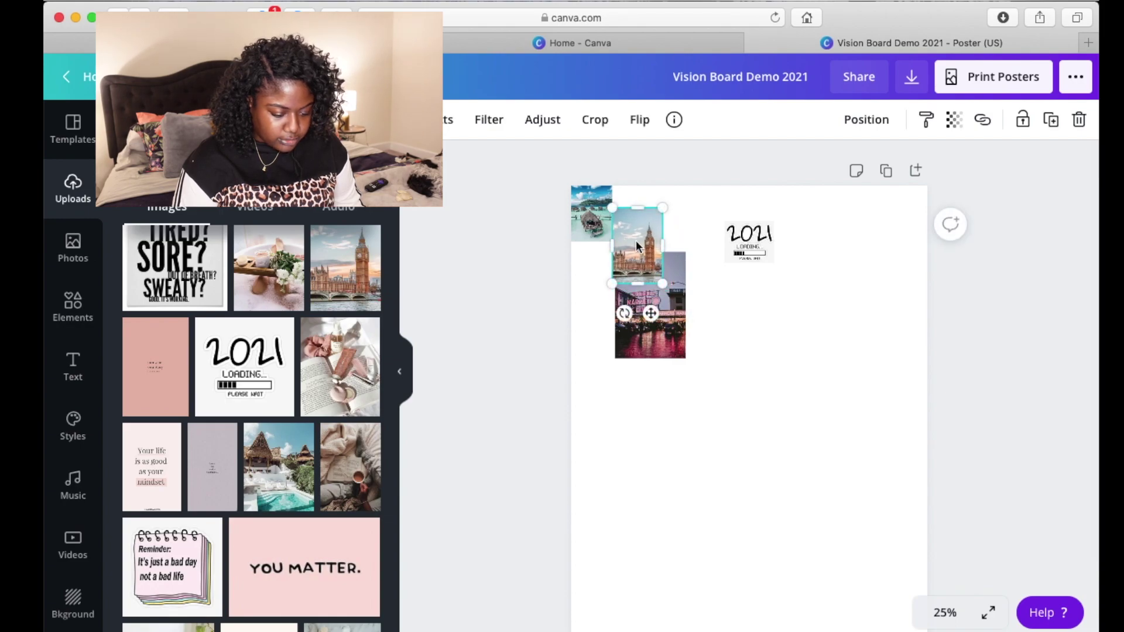
At 125% zoom, shift the Big Ben photo left and slightly up.
click(662, 302)
click(945, 612)
click(945, 363)
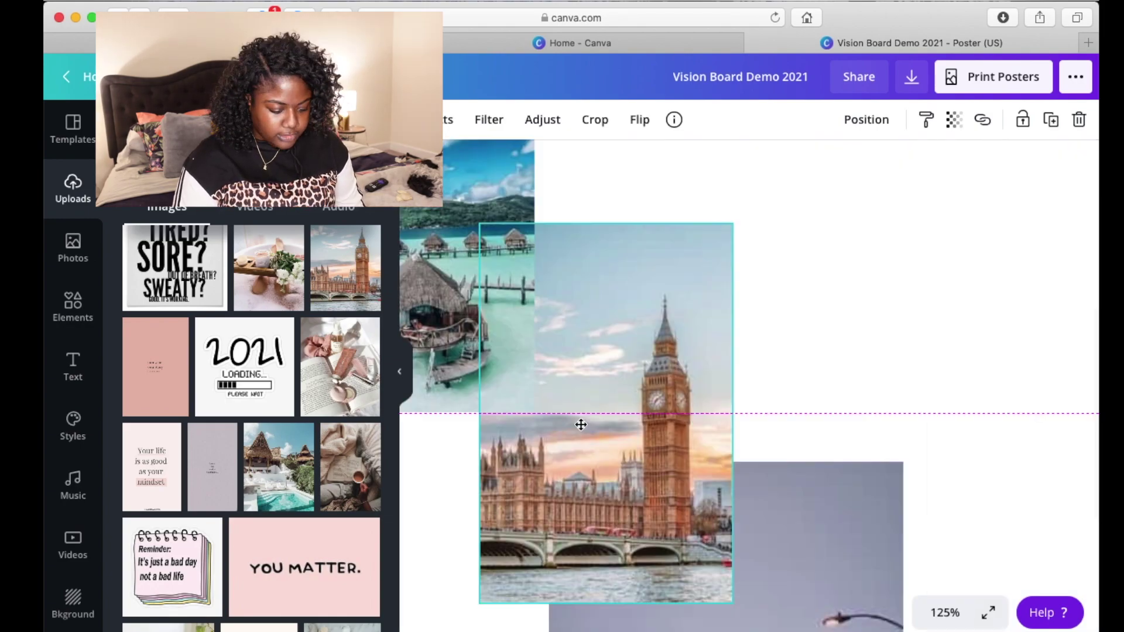
drag(582, 422, 510, 420)
scroll(510, 420, left, 4)
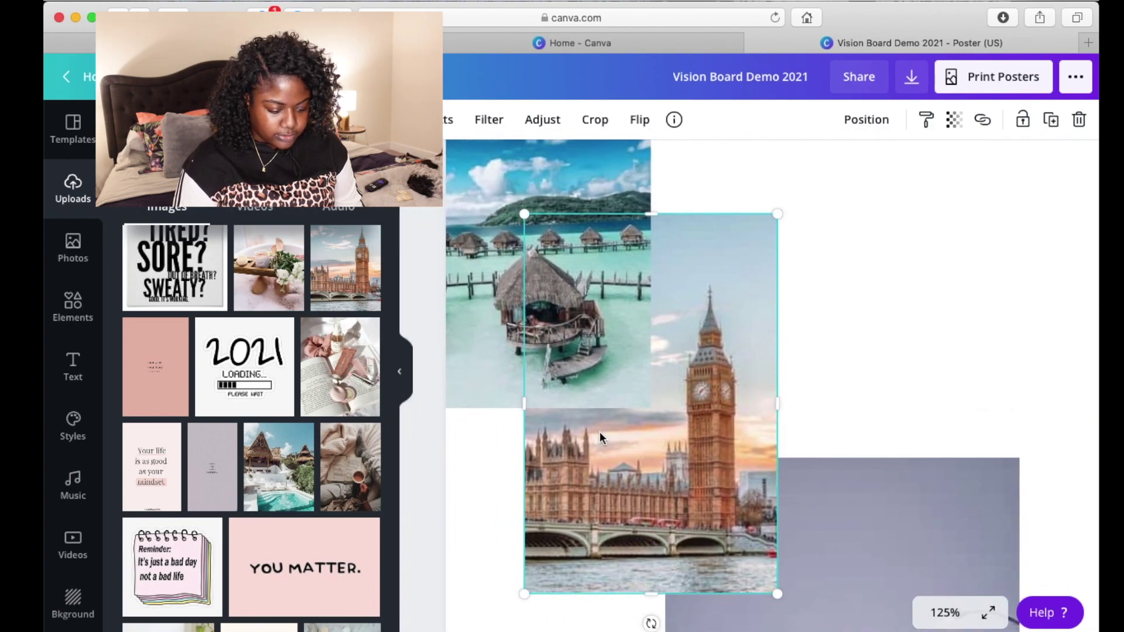
drag(599, 431, 587, 431)
click(900, 354)
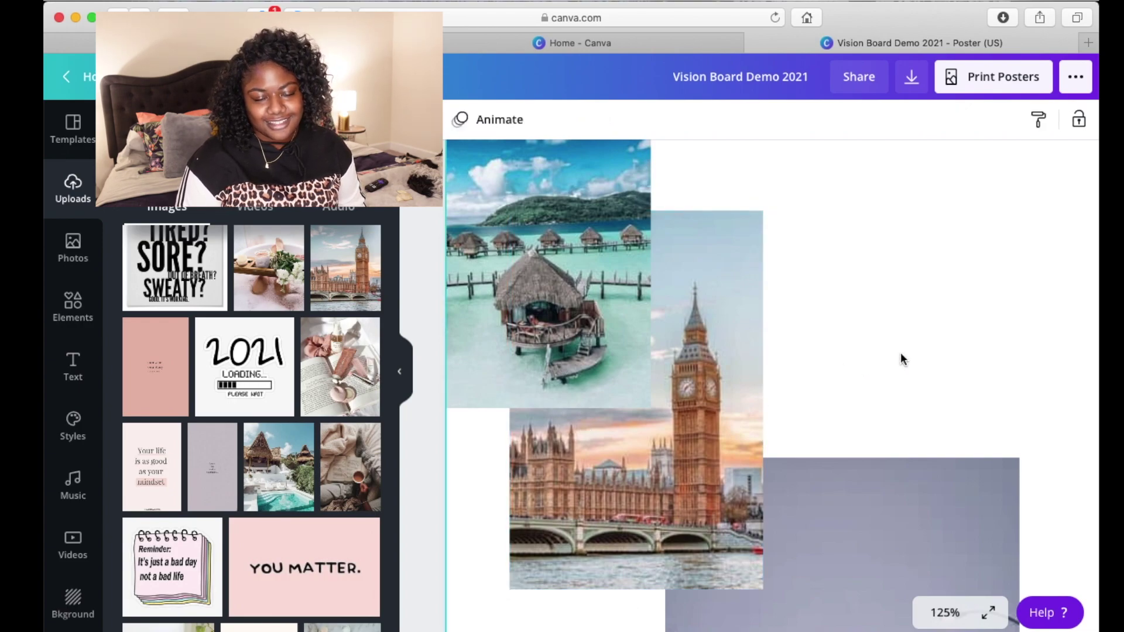
Fine-tune the Big Ben photo's position within the collage.
scroll(901, 355, up, 2)
scroll(901, 360, down, 2)
scroll(620, 394, up, 2)
click(680, 423)
drag(680, 422, 695, 434)
scroll(760, 472, down, 10)
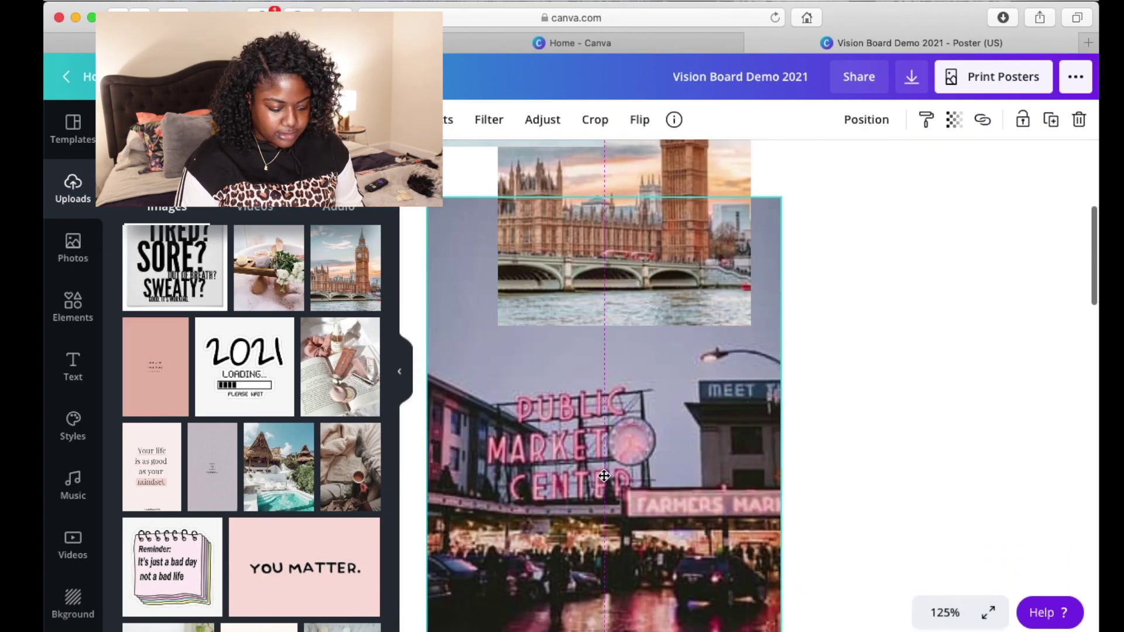
scroll(615, 409, left, 3)
Reposition the Public Market photo so it stacks with the other collage photos.
click(584, 474)
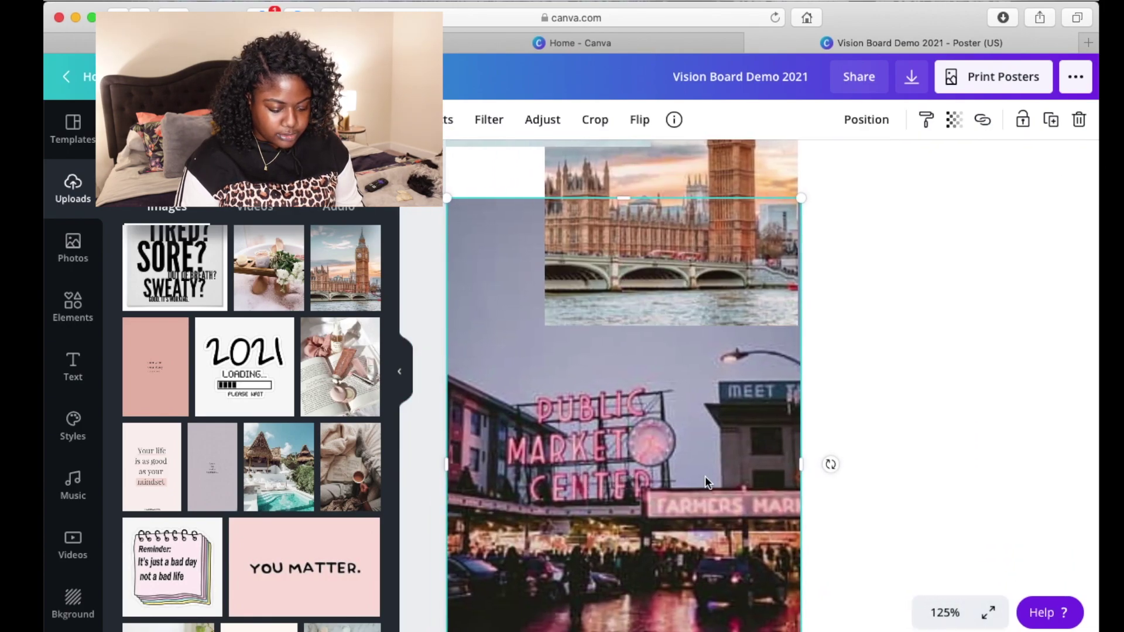
scroll(705, 476, down, 5)
drag(798, 489, 662, 328)
scroll(732, 514, up, 10)
click(660, 496)
scroll(660, 497, down, 5)
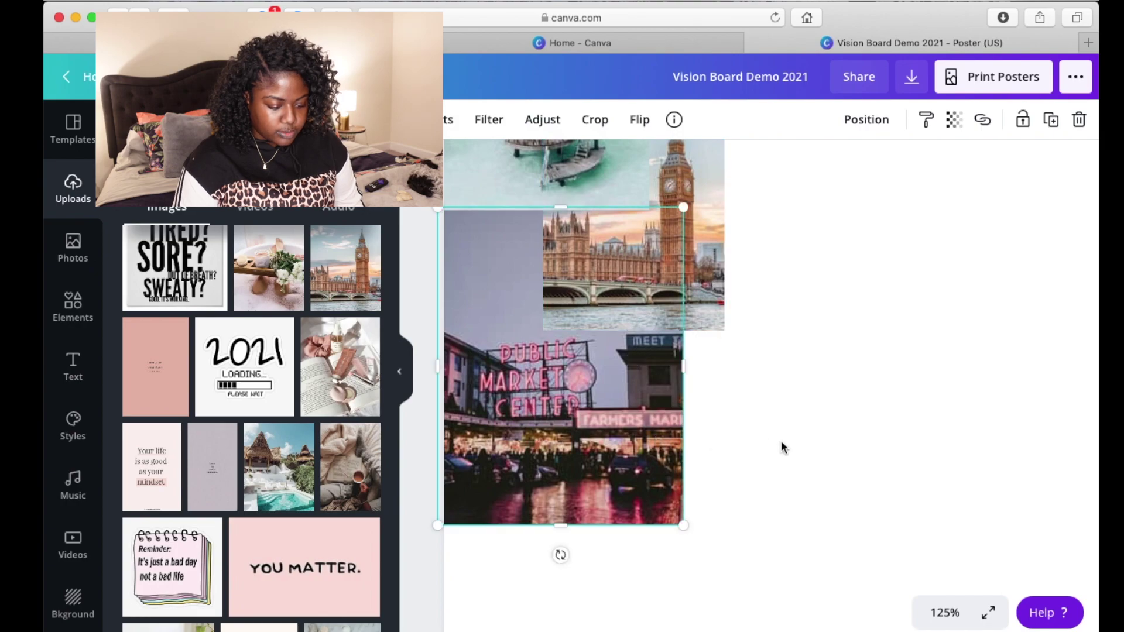
click(858, 458)
scroll(858, 458, up, 1)
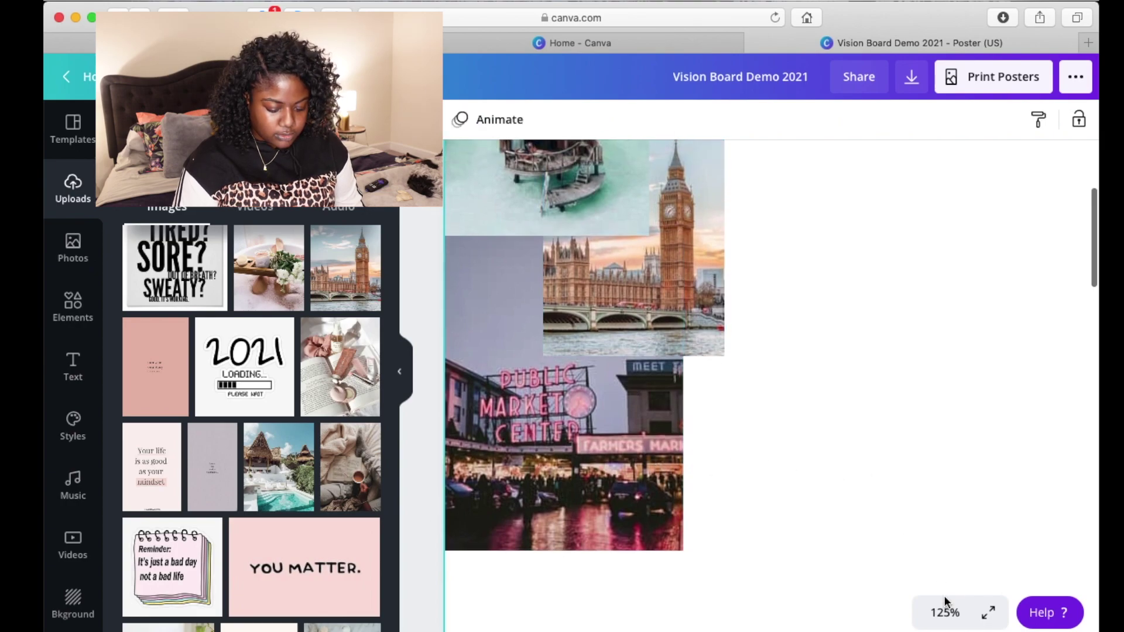
click(944, 610)
At 50% zoom, add the airplane-wing photo as a small tile beside Big Ben.
click(938, 420)
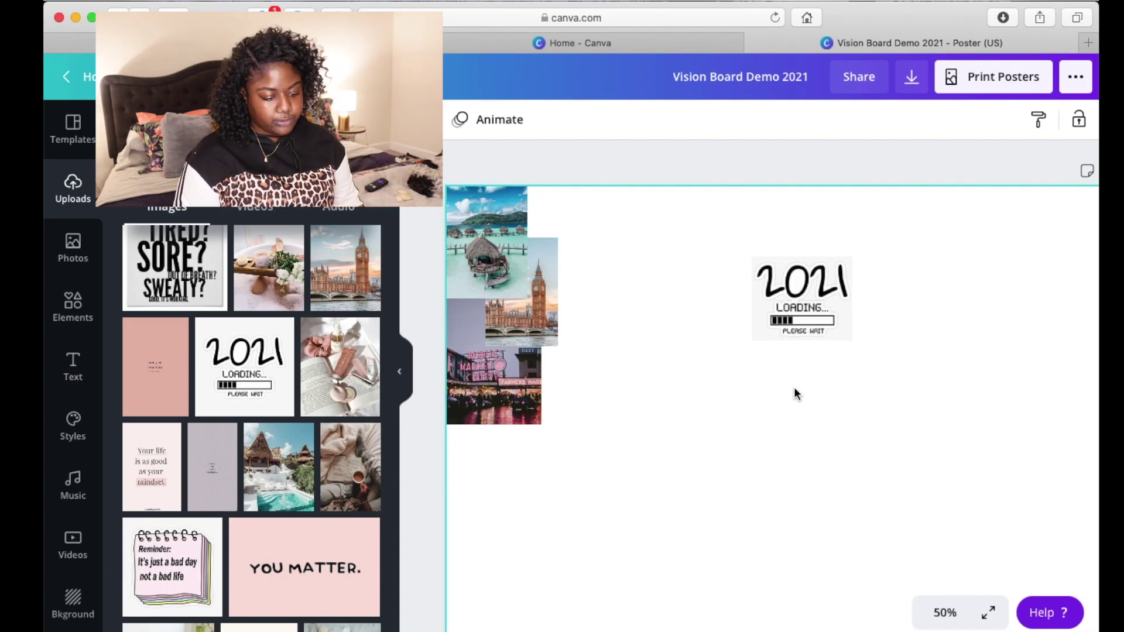
drag(240, 239, 643, 237)
drag(682, 344, 642, 289)
drag(542, 168, 565, 199)
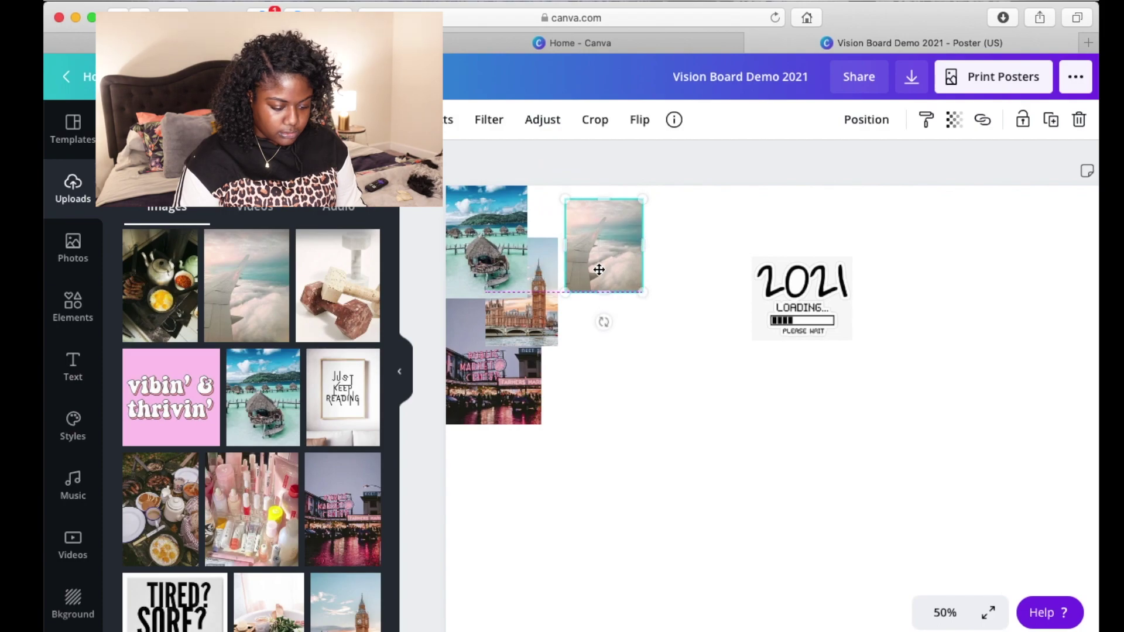
drag(599, 269, 597, 227)
Add the pink YOU MATTER. image, resize it and place it beside the beach photo.
scroll(312, 417, down, 3)
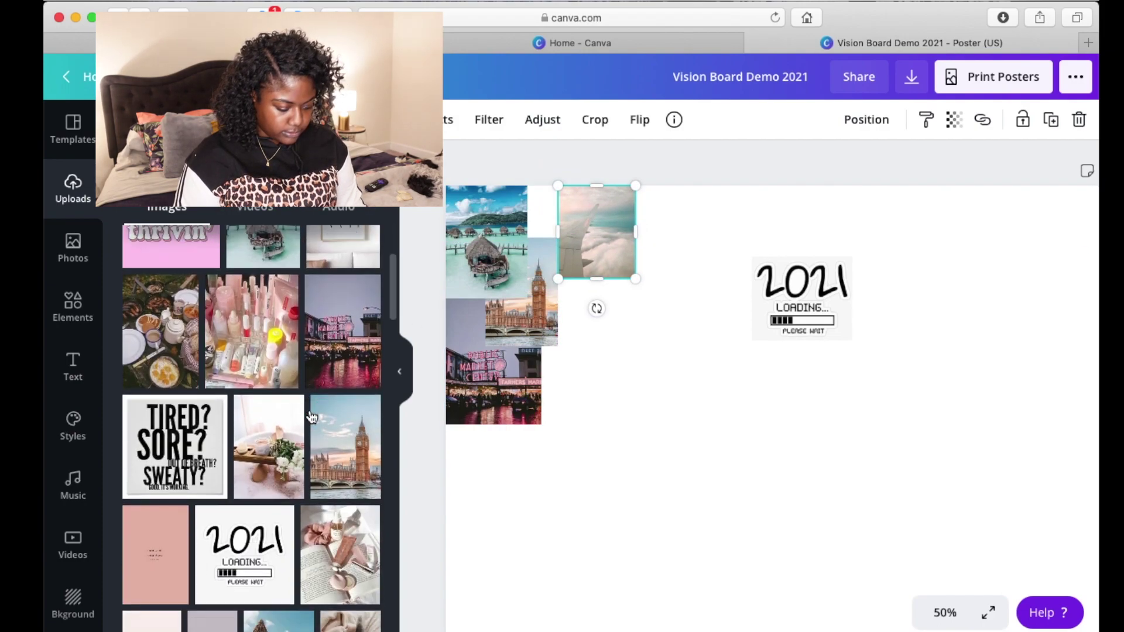
scroll(312, 416, down, 4)
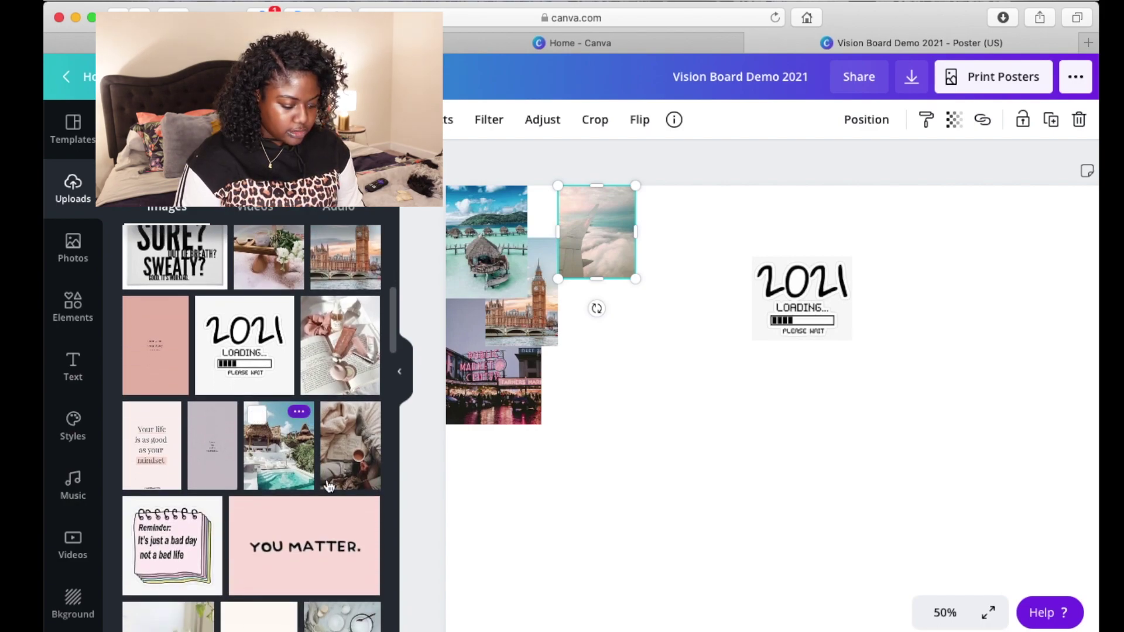
click(304, 527)
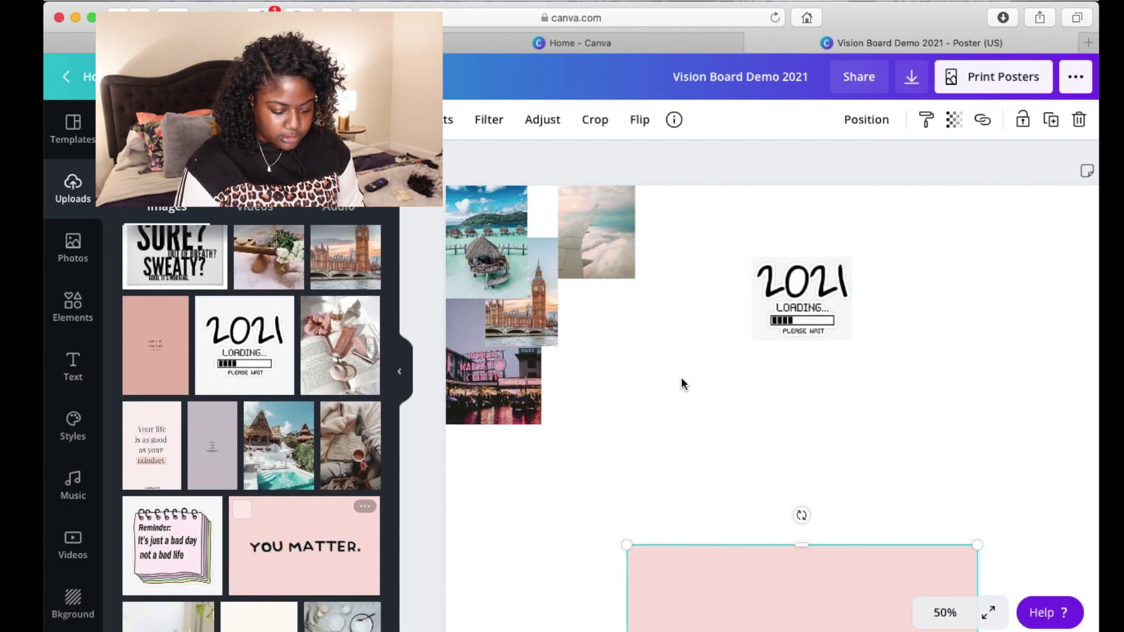
drag(586, 294, 791, 413)
drag(856, 490, 583, 237)
At 200% zoom, stretch the YOU MATTER. card left over the beach photo and nudge it down.
click(898, 562)
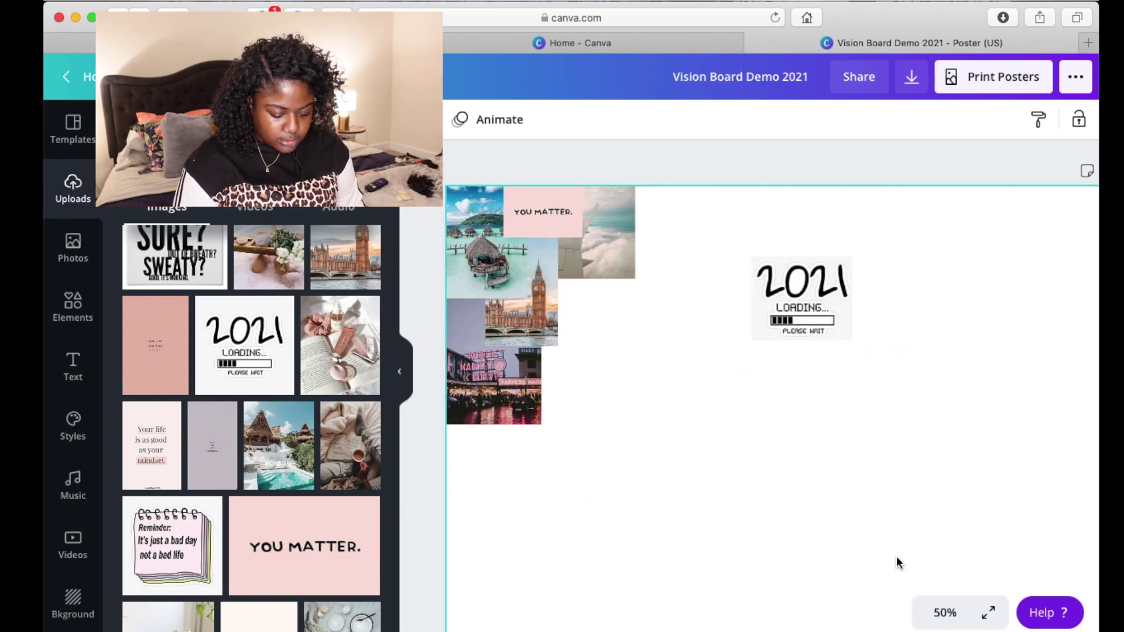
click(944, 612)
click(948, 289)
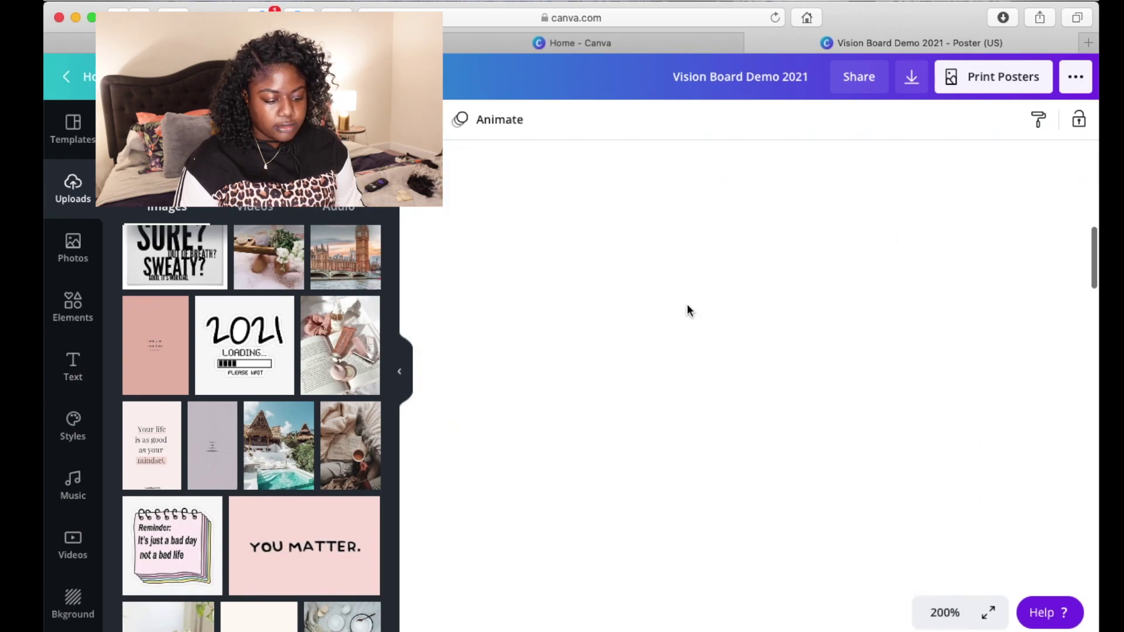
scroll(687, 311, up, 10)
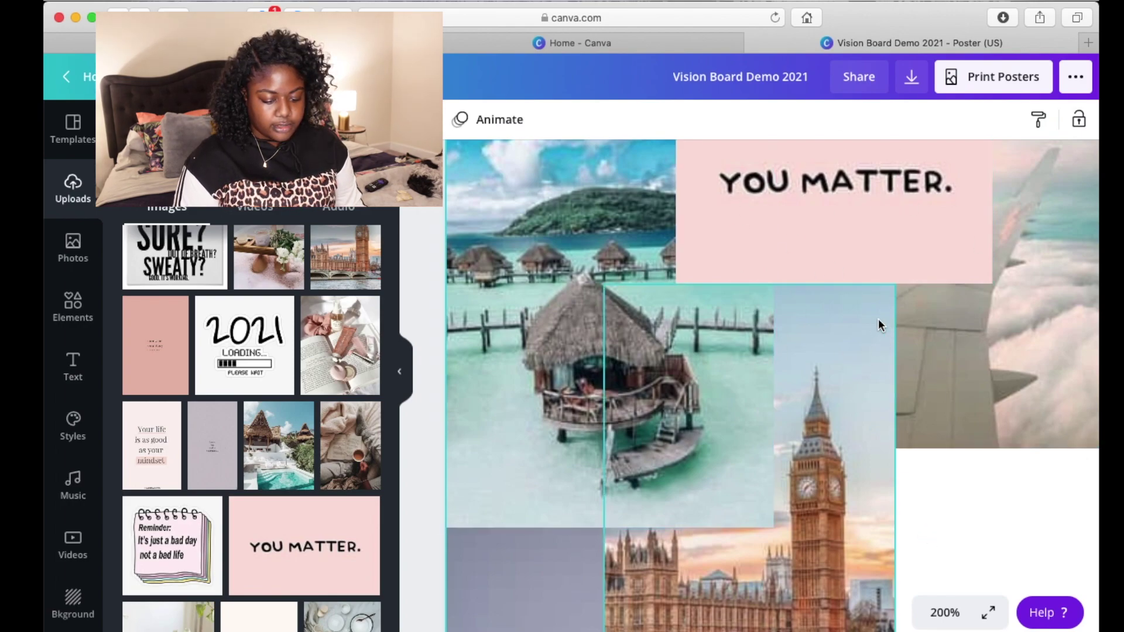
scroll(940, 519, up, 3)
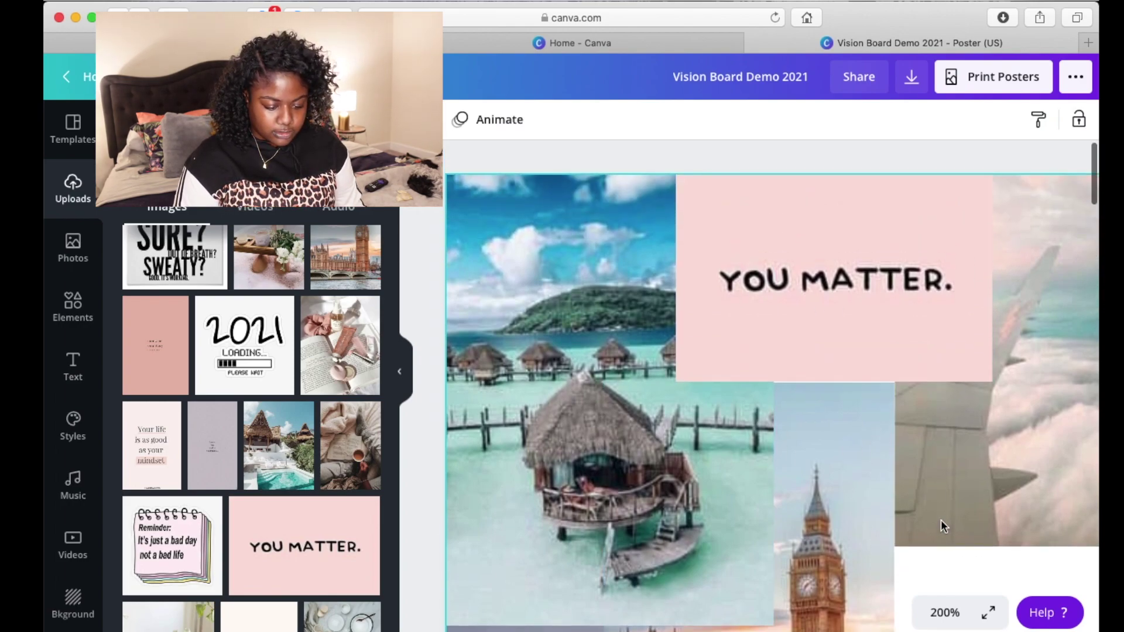
click(849, 226)
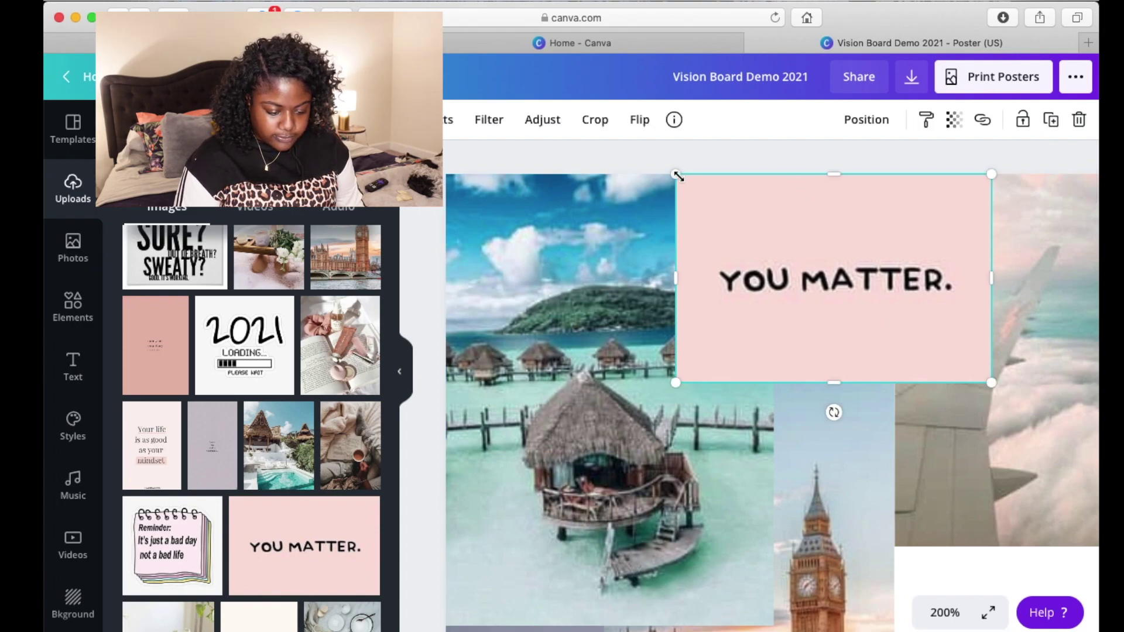
drag(676, 174, 659, 162)
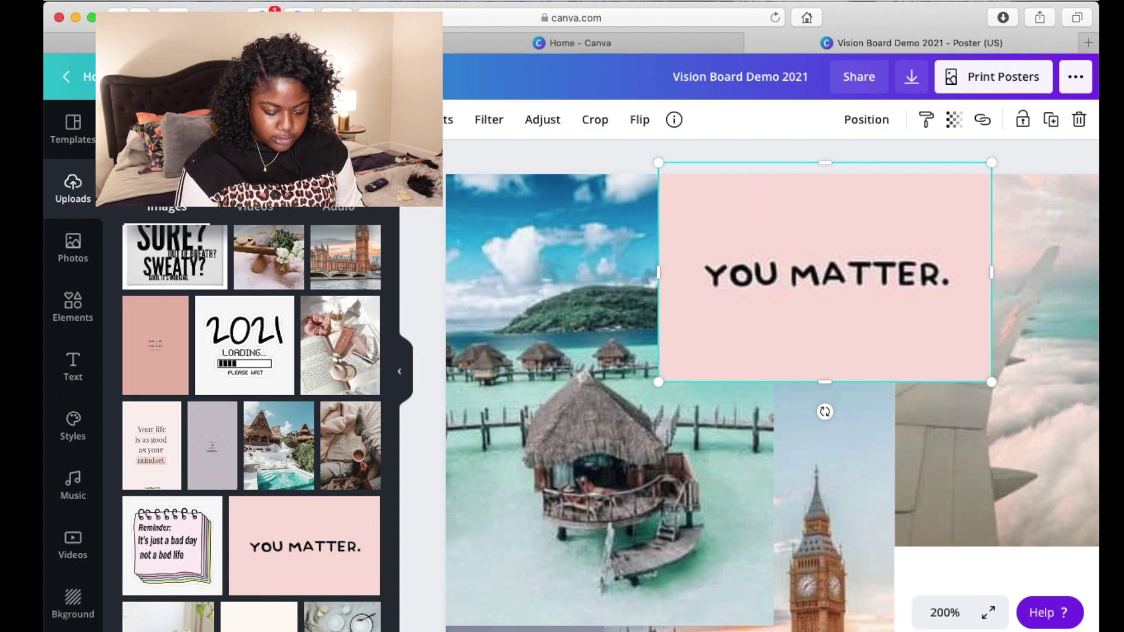
key(shift+Down)
click(946, 164)
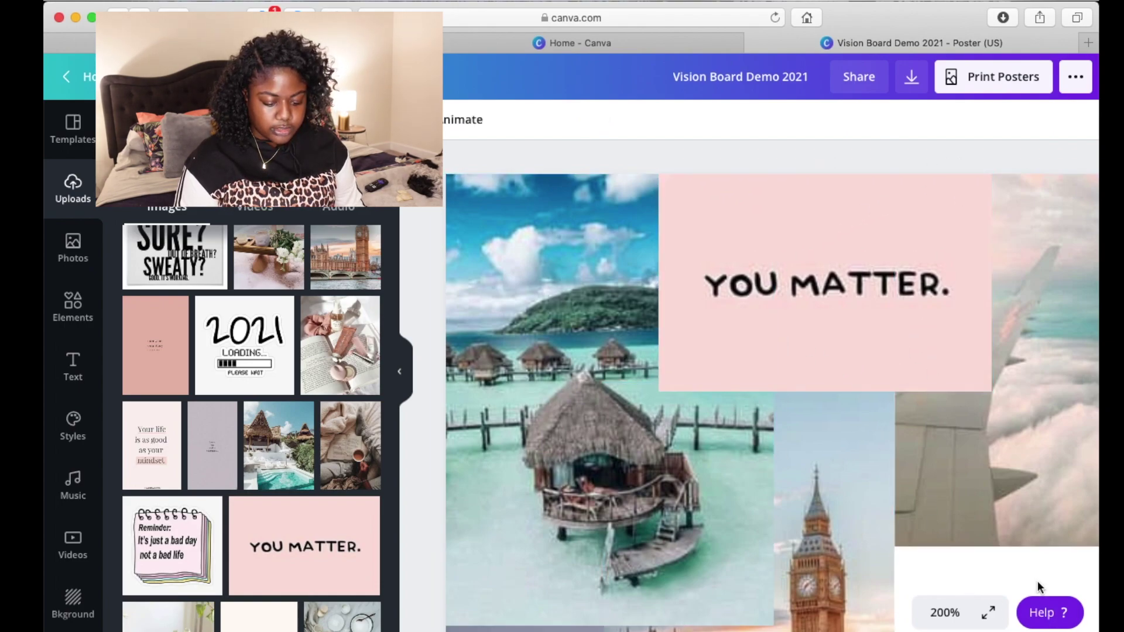
scroll(868, 369, down, 3)
click(958, 567)
Shrink the resort pool photo and send it behind the Big Ben photo.
click(945, 612)
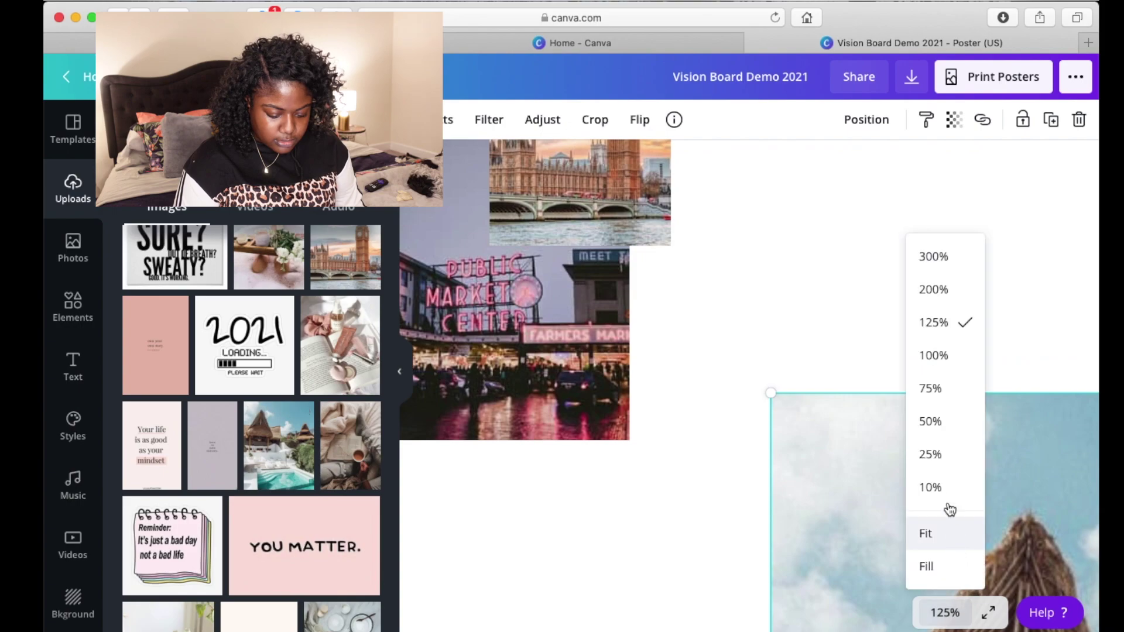
click(934, 451)
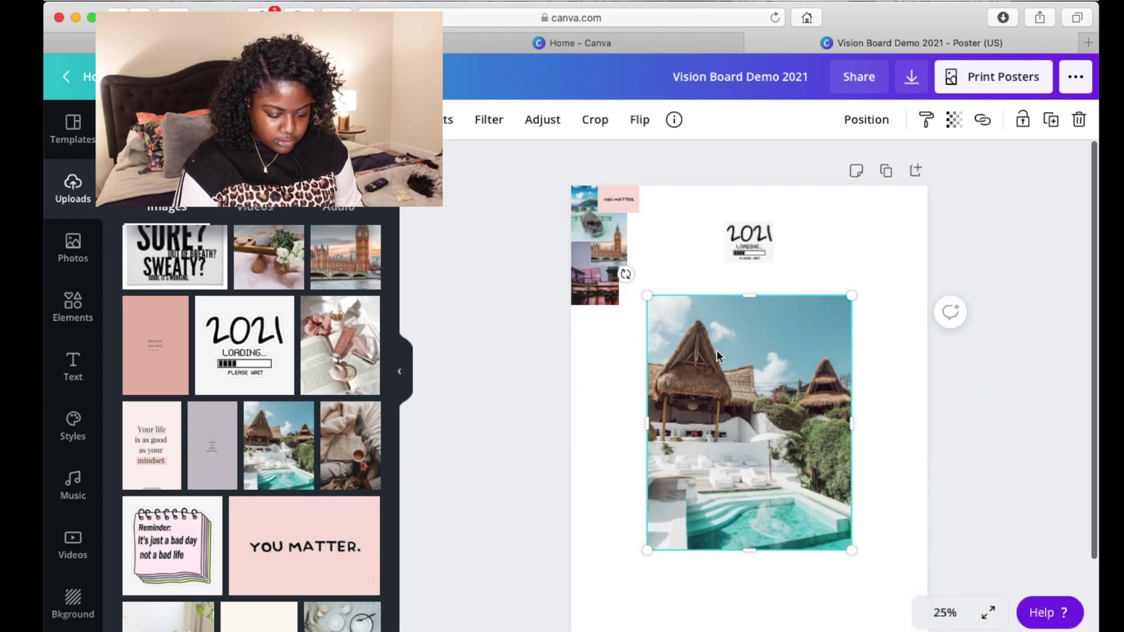
drag(647, 296, 738, 437)
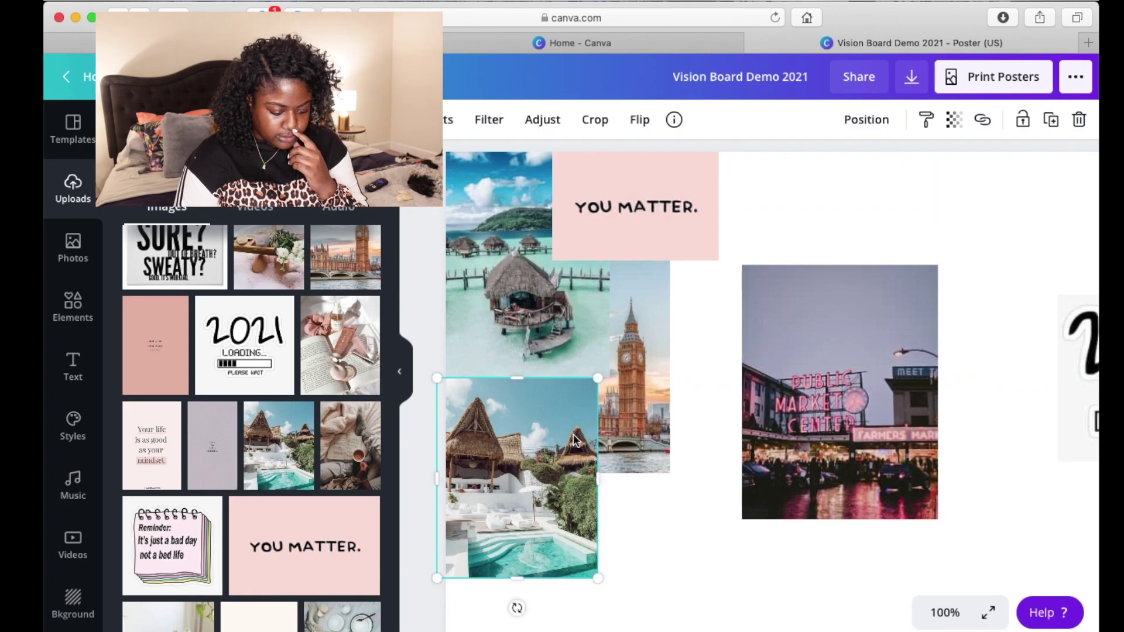
click(866, 119)
click(826, 168)
Move the Public Market photo up beside the YOU MATTER. tile.
drag(850, 427, 760, 312)
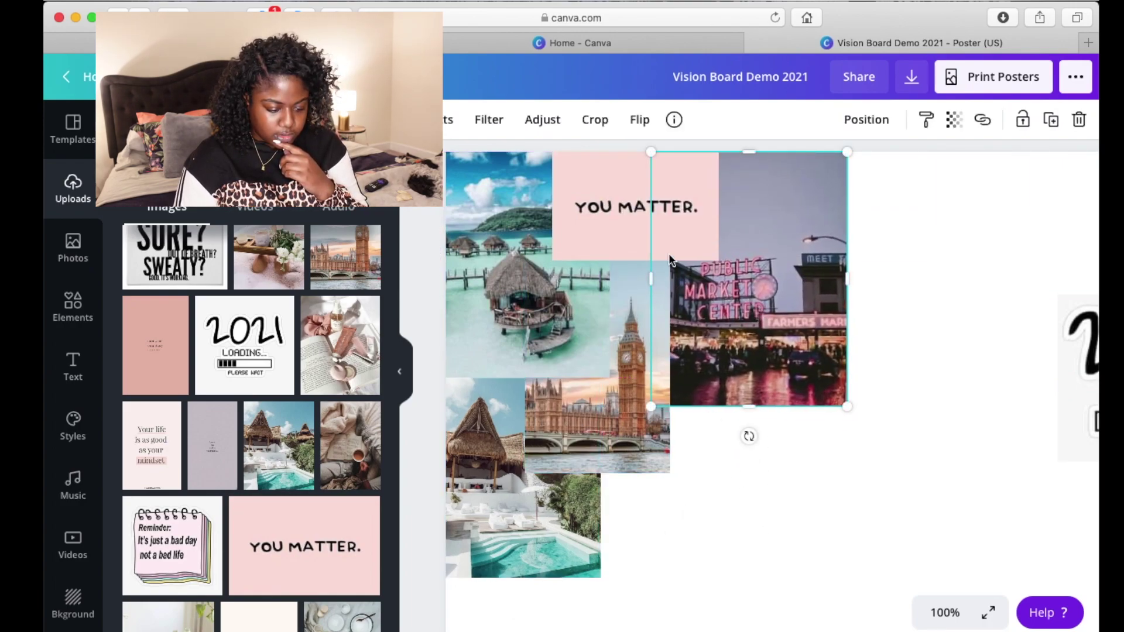
click(897, 296)
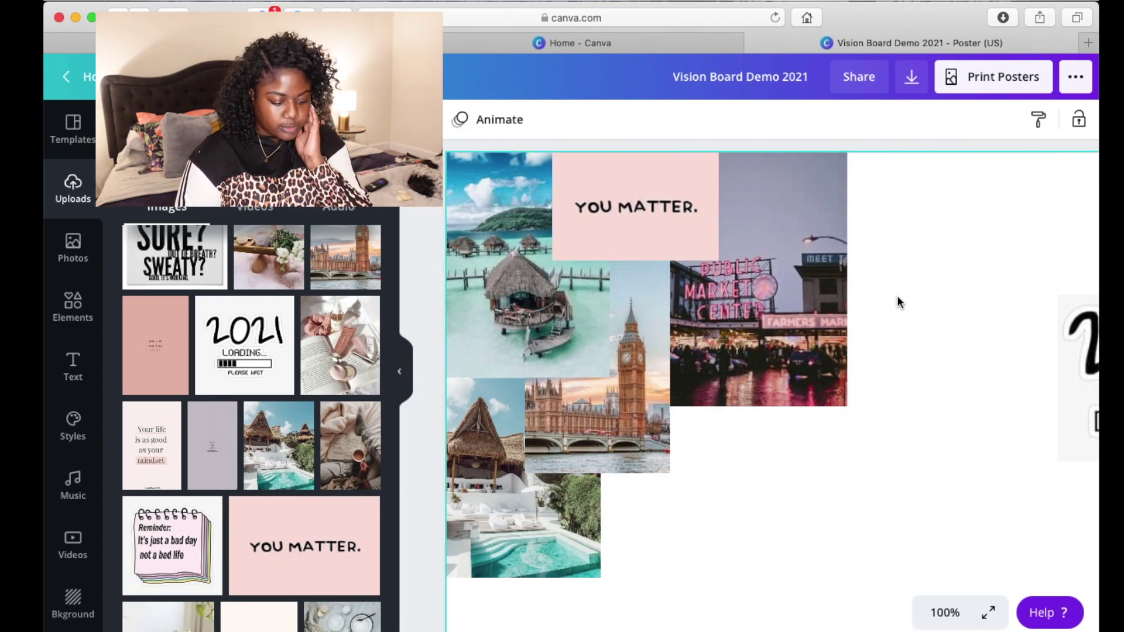
scroll(775, 577, down, 2)
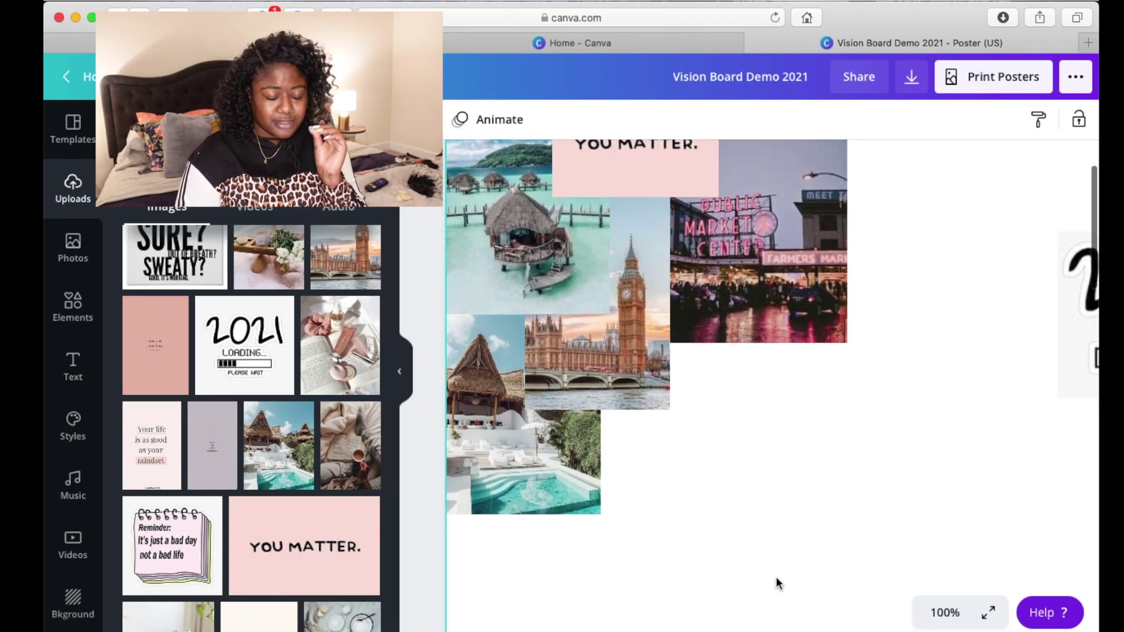
scroll(775, 577, down, 3)
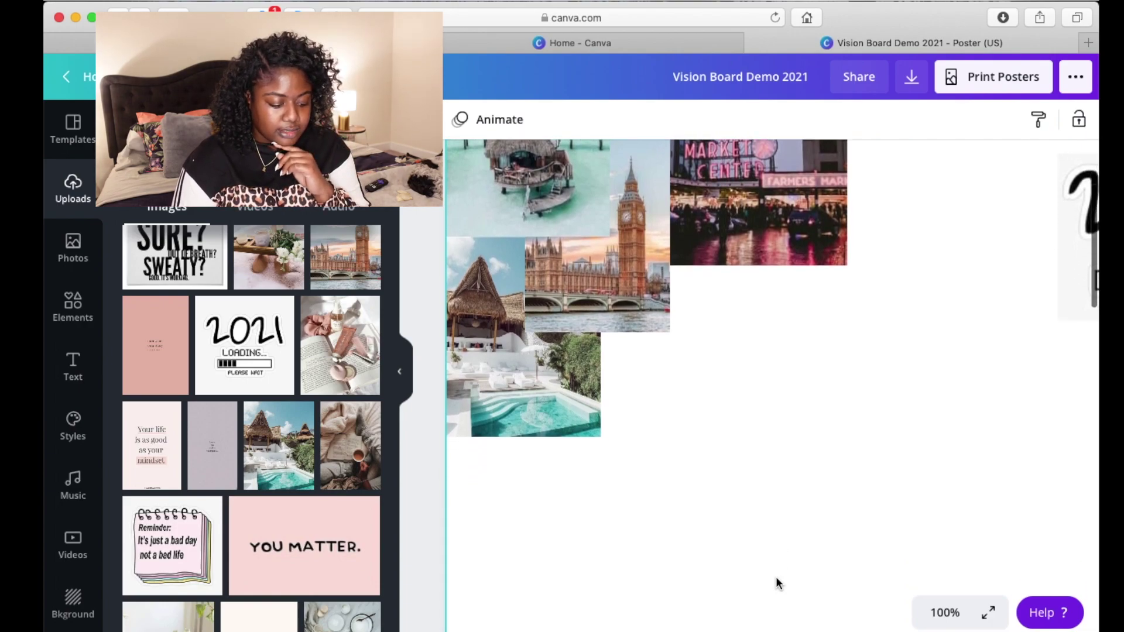
scroll(775, 577, down, 3)
scroll(775, 577, right, 3)
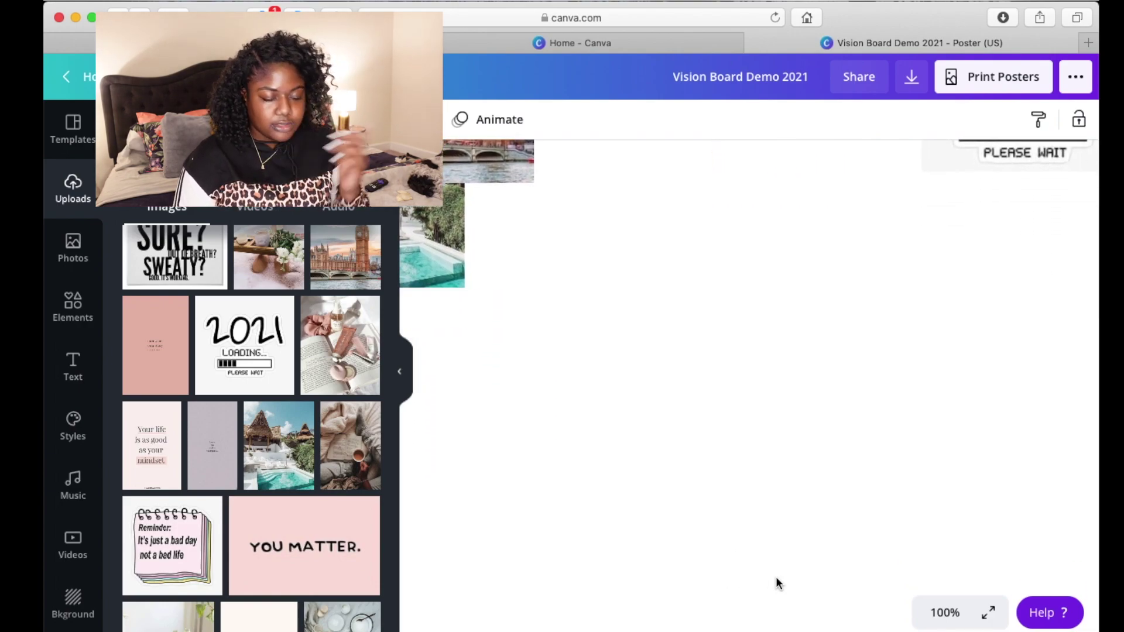
scroll(775, 577, down, 1)
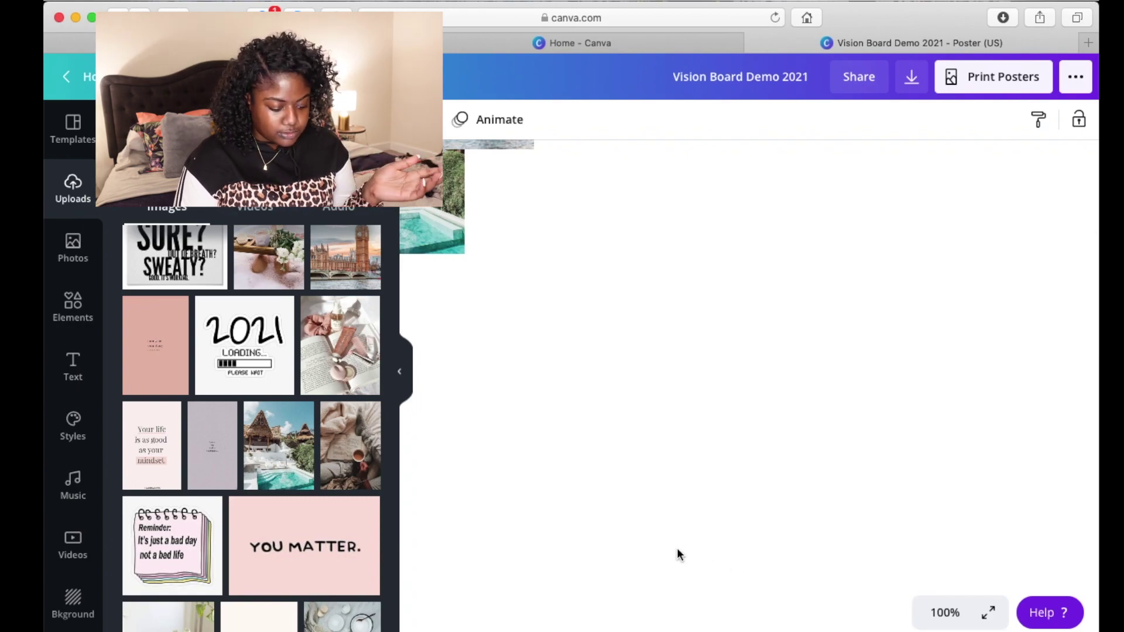
Resize the living-room photo near the bottom of the poster.
scroll(293, 518, down, 3)
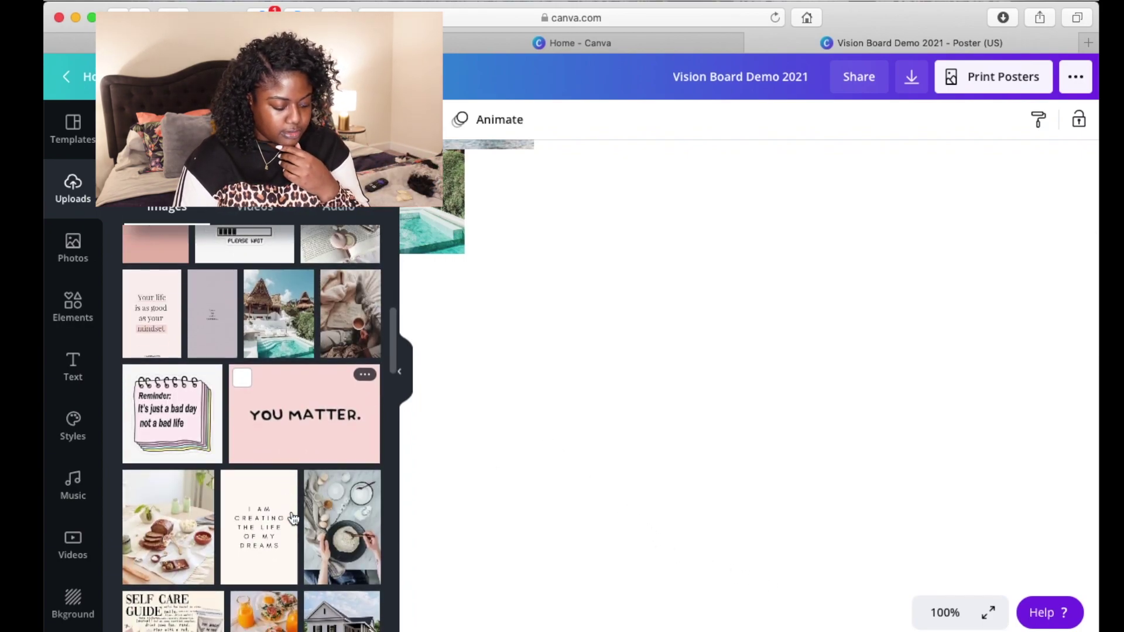
scroll(844, 570, down, 2)
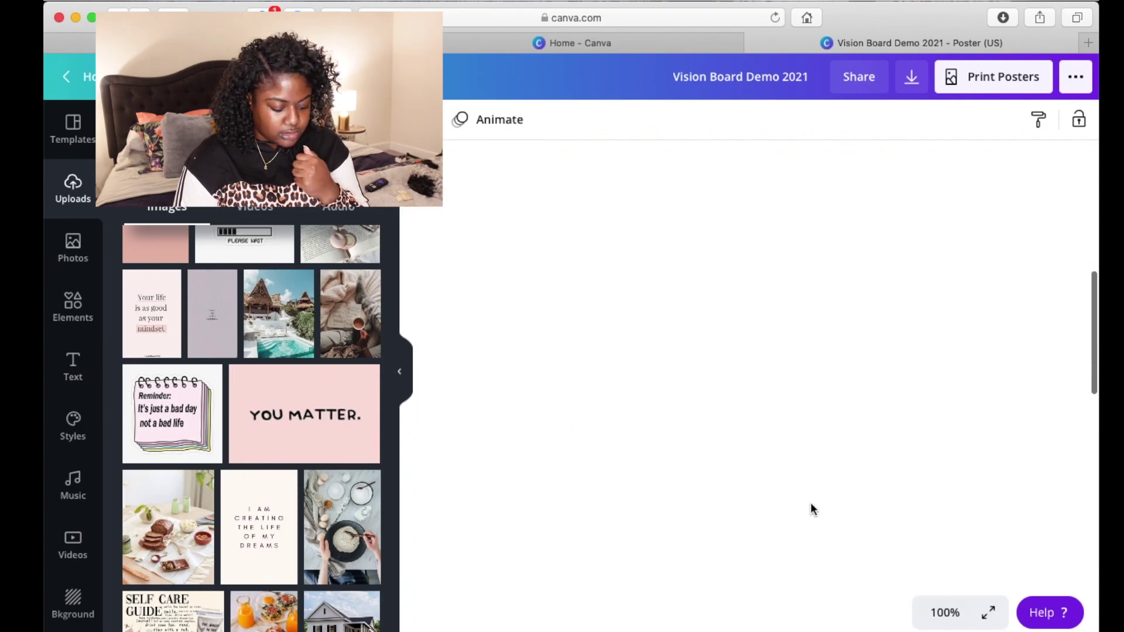
scroll(595, 458, down, 5)
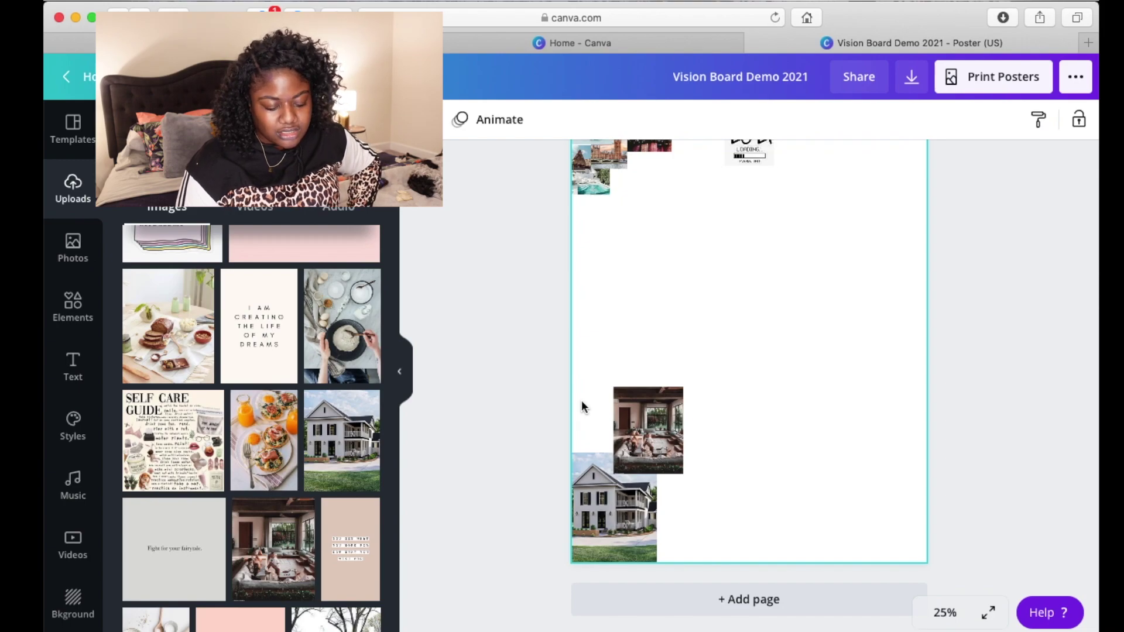
click(654, 421)
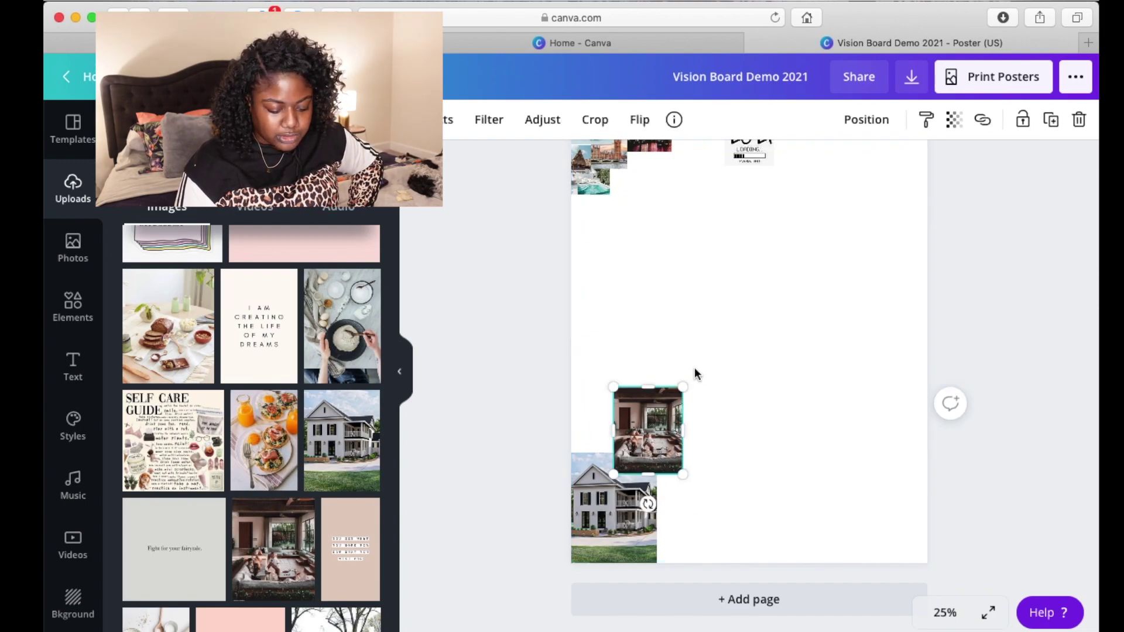
drag(702, 375, 717, 416)
click(514, 388)
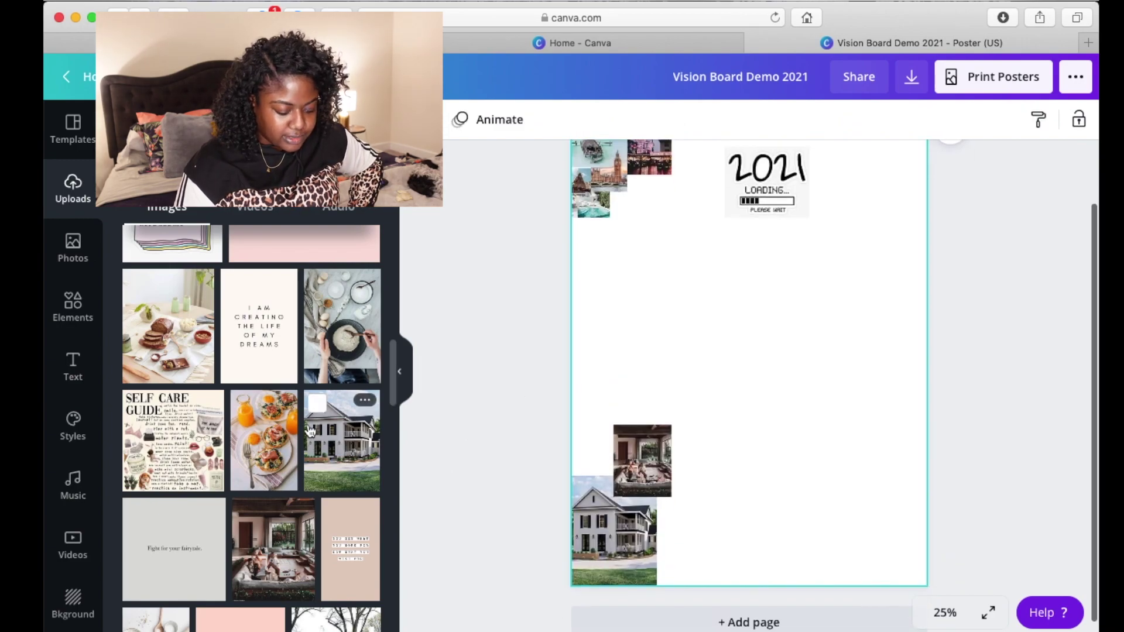
Add the white house photo at the bottom, layer it behind the room photo, and shrink it.
scroll(317, 493, down, 4)
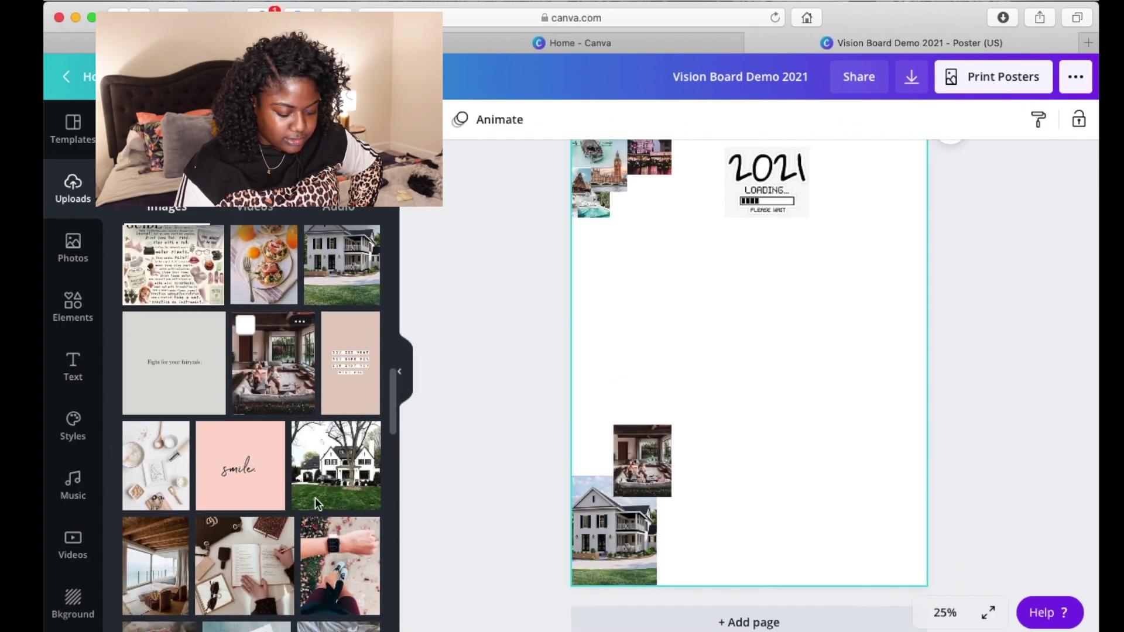
click(331, 475)
drag(792, 400, 788, 555)
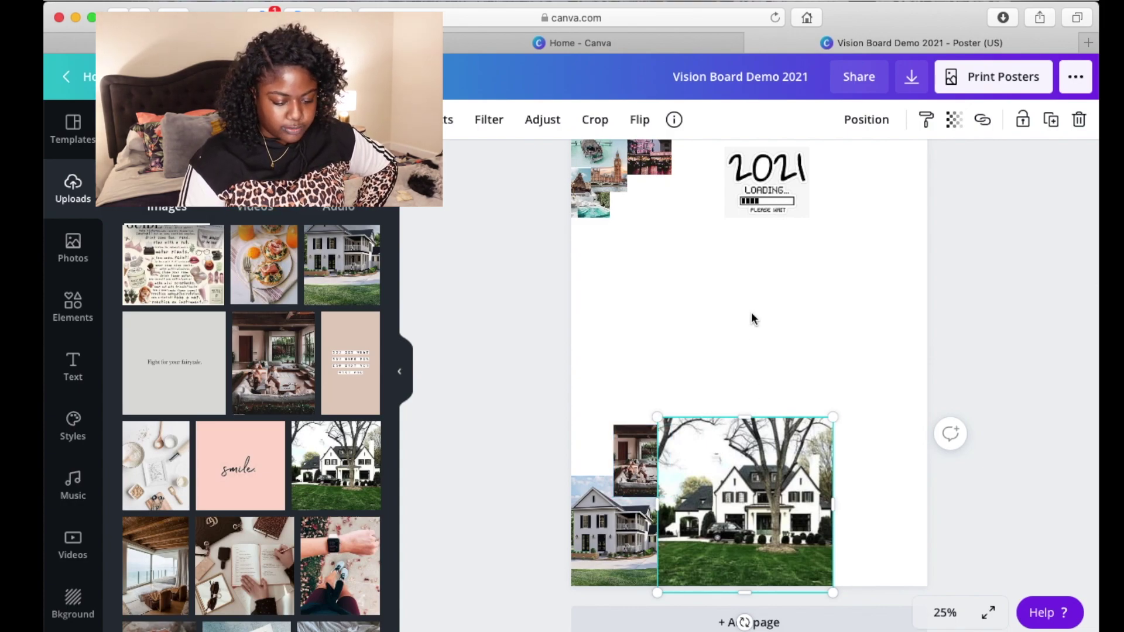
click(864, 122)
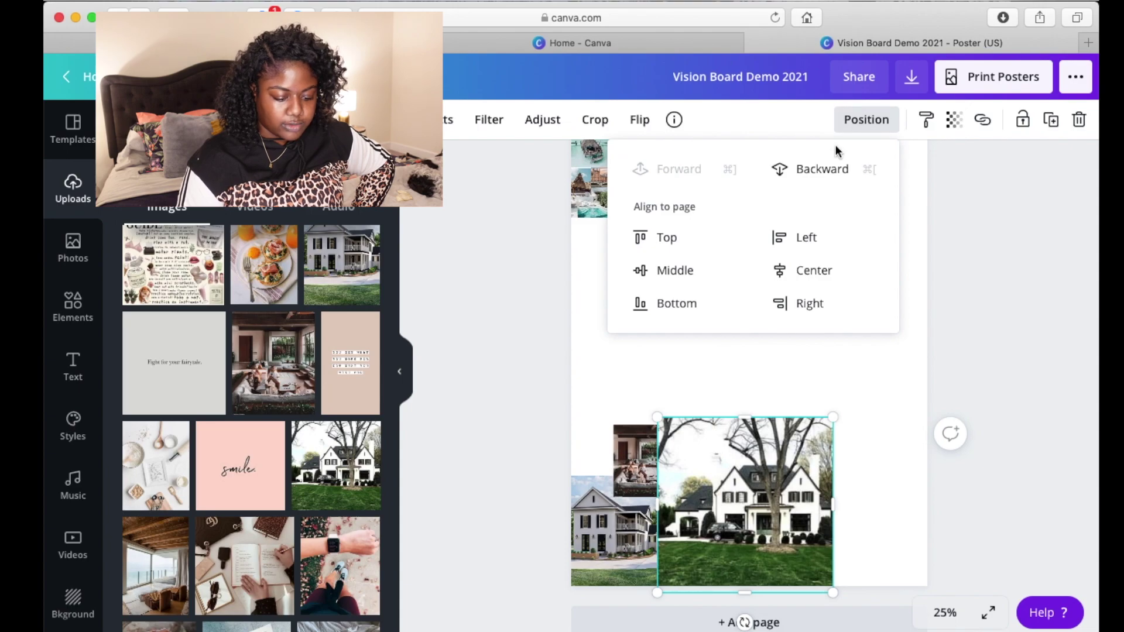
click(819, 168)
click(843, 428)
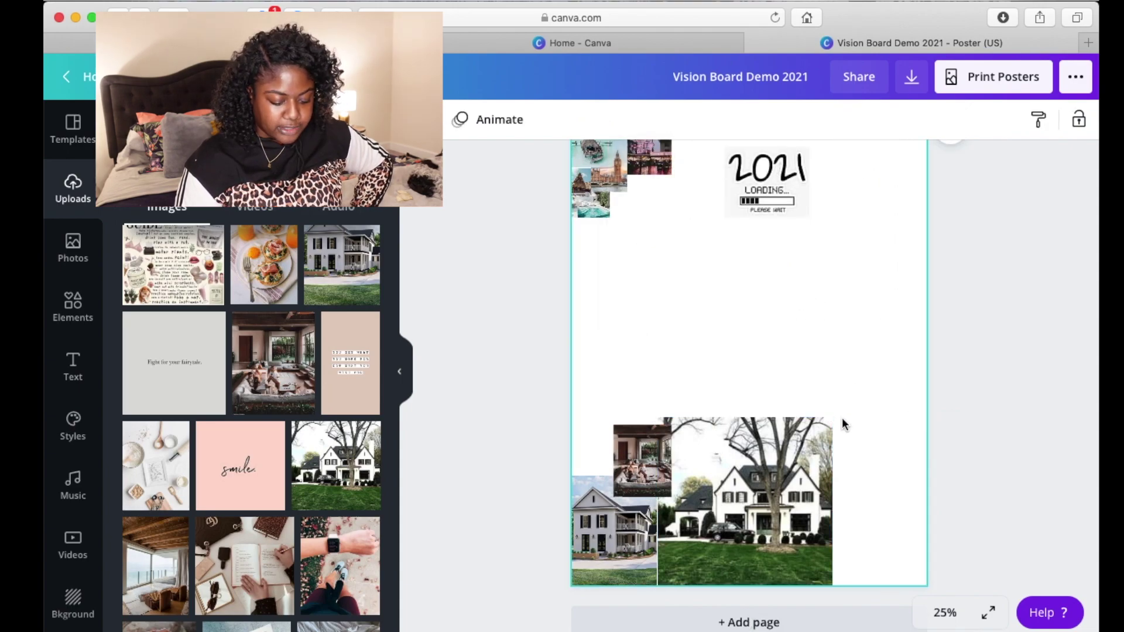
click(831, 420)
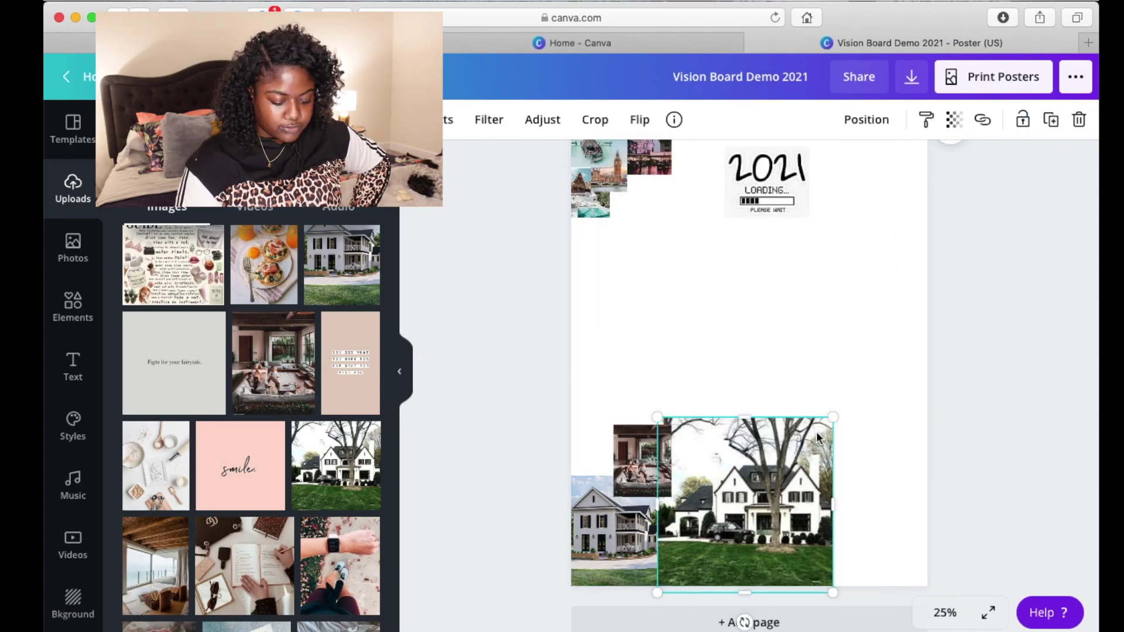
drag(833, 417, 748, 507)
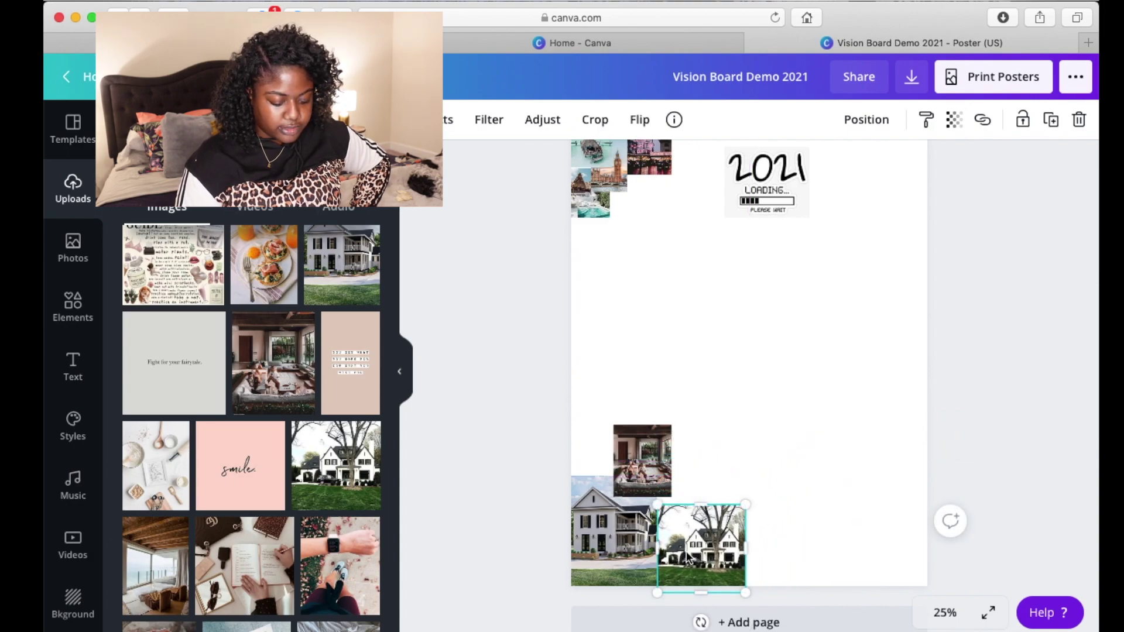
Slightly resize the left white-house photo.
click(743, 483)
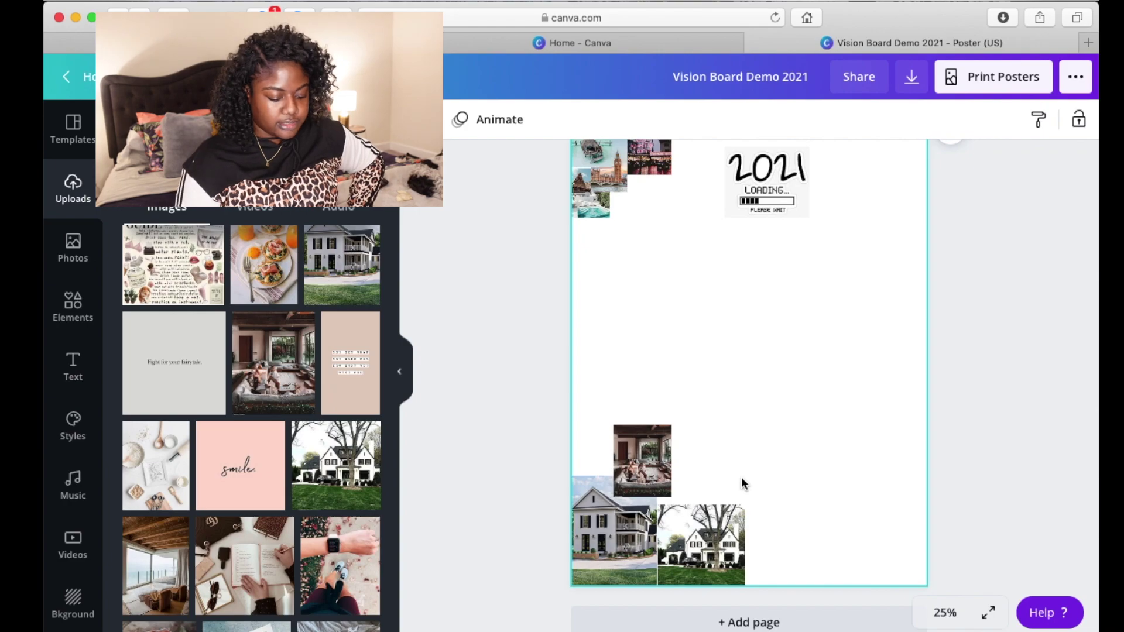
click(638, 527)
drag(657, 476, 660, 471)
click(724, 472)
Add the pink smile image and arrange it with the book and room images mid-page.
scroll(668, 269, up, 2)
scroll(252, 380, down, 2)
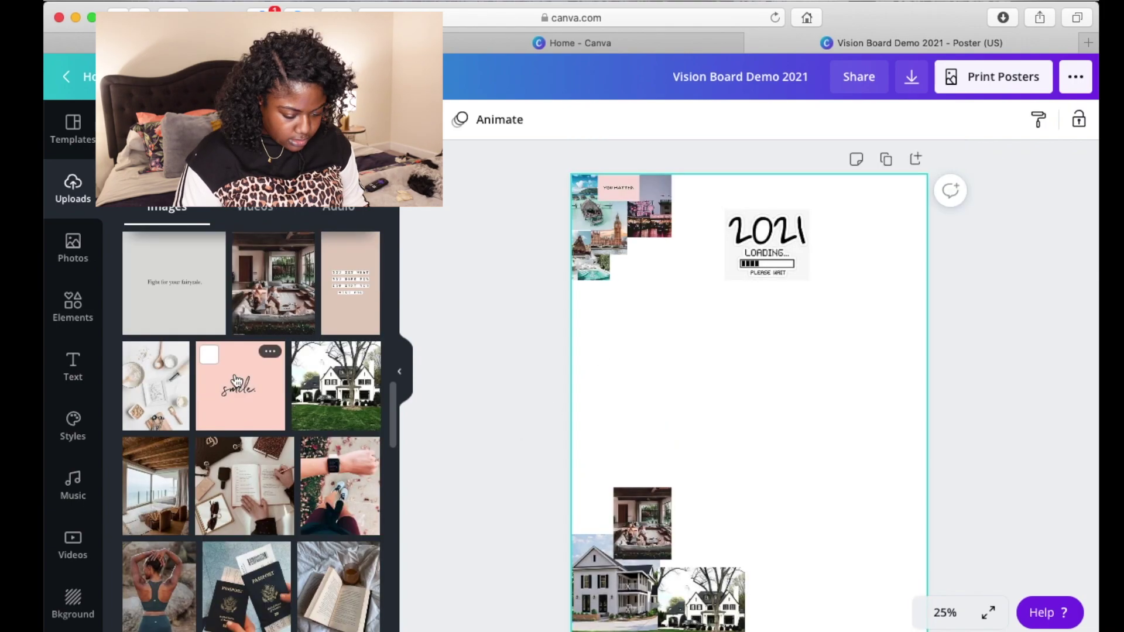
click(240, 386)
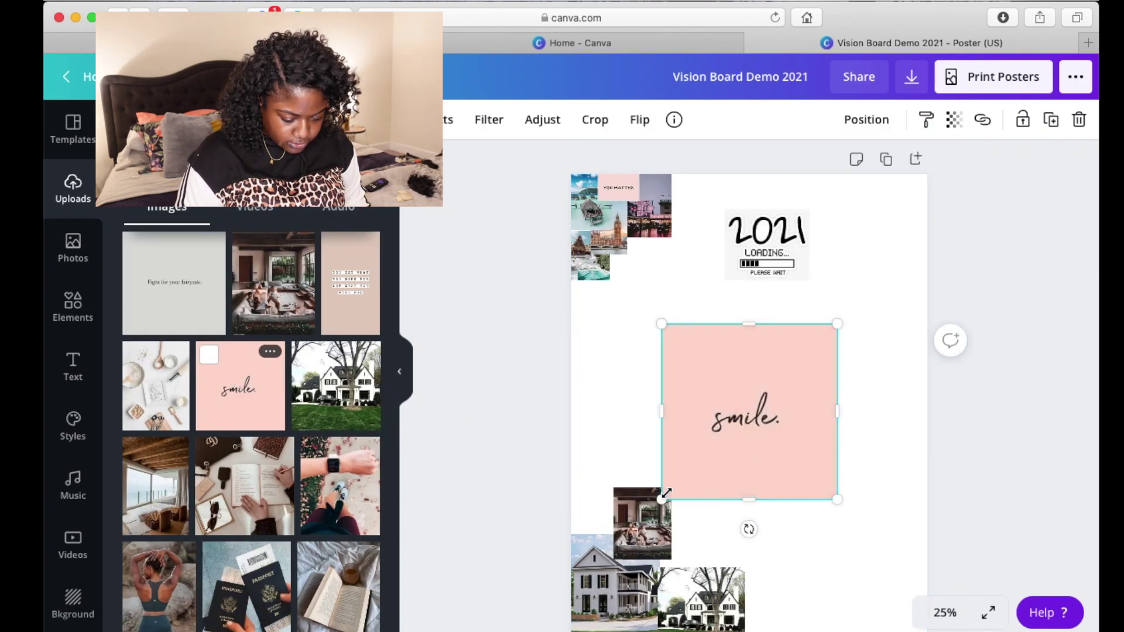
drag(671, 485, 725, 439)
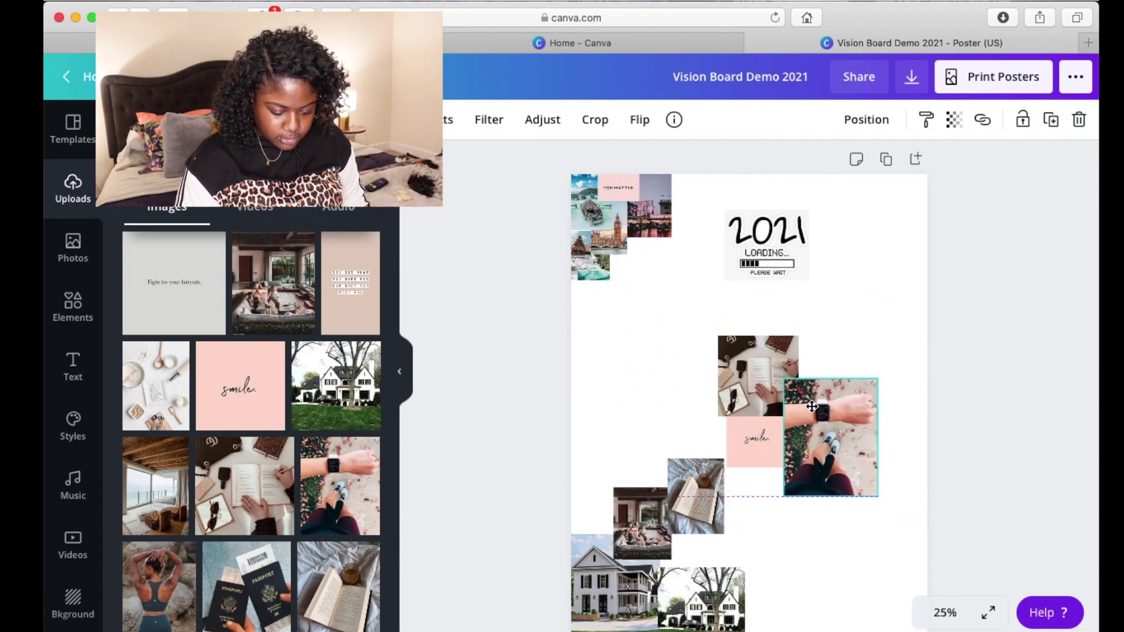
drag(761, 409, 716, 439)
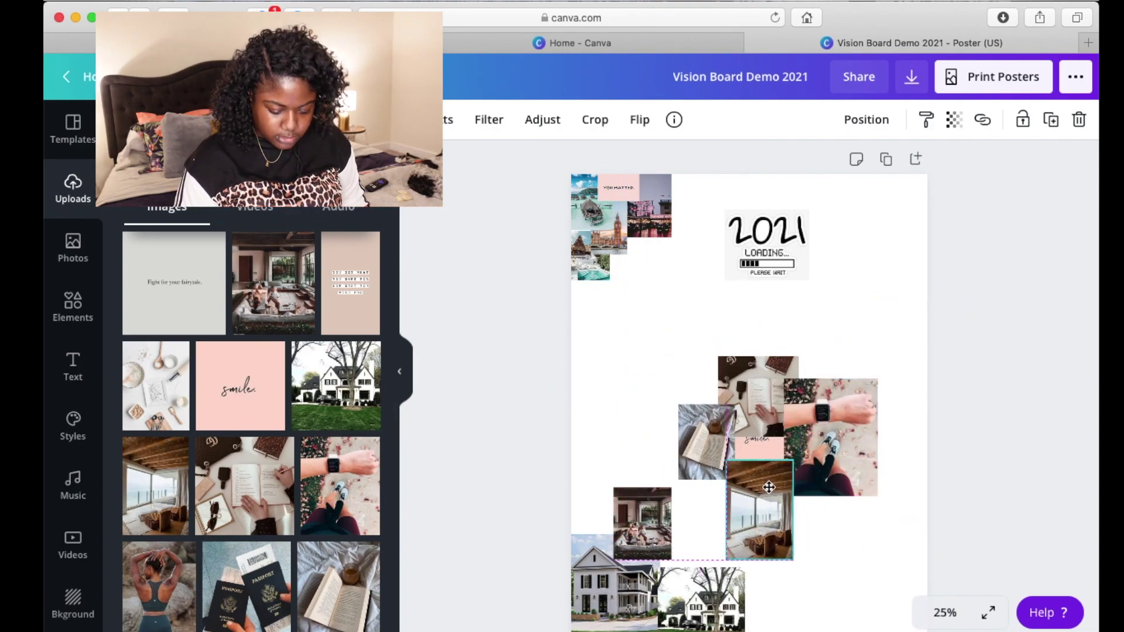
drag(769, 487, 775, 486)
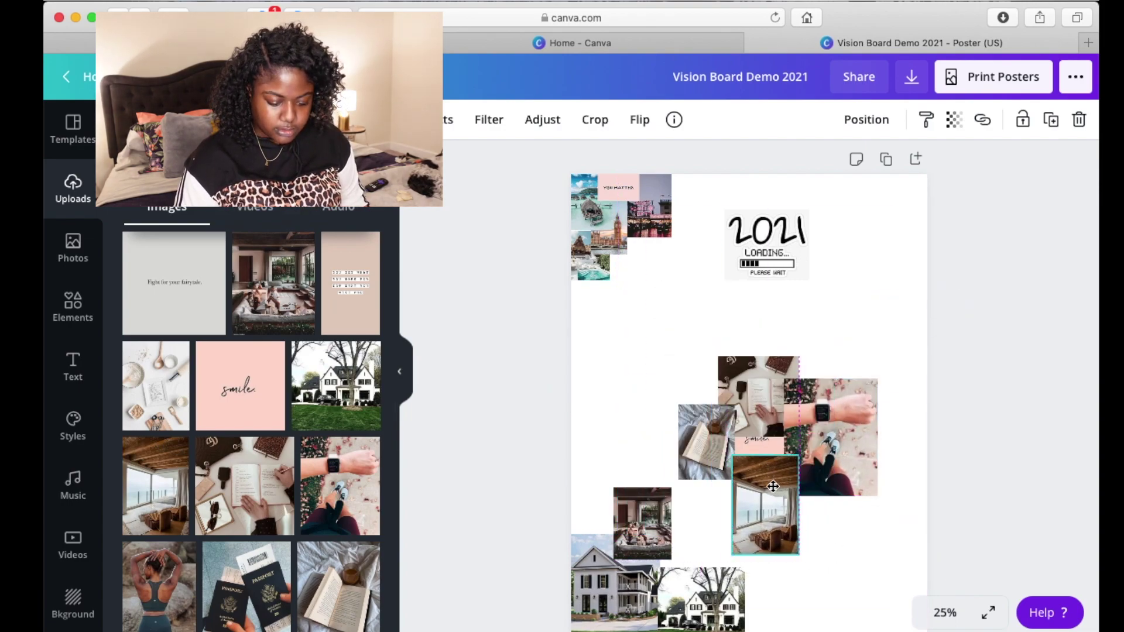
Zoom to 100% on the cluster and bring the pink smile card to the front.
click(945, 612)
click(936, 358)
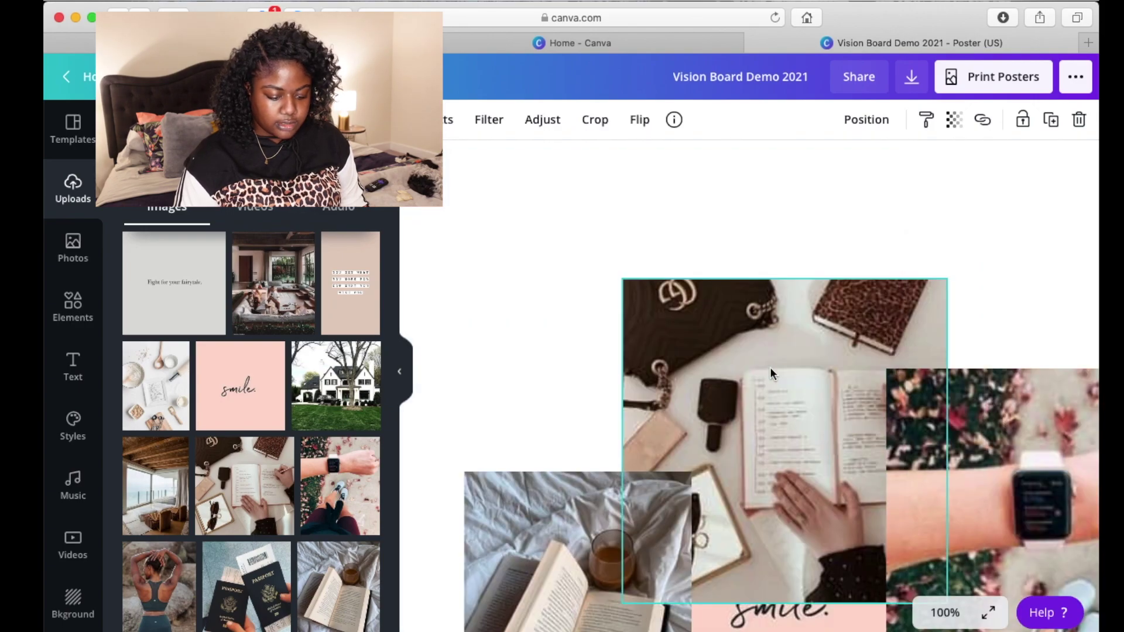
scroll(770, 367, down, 5)
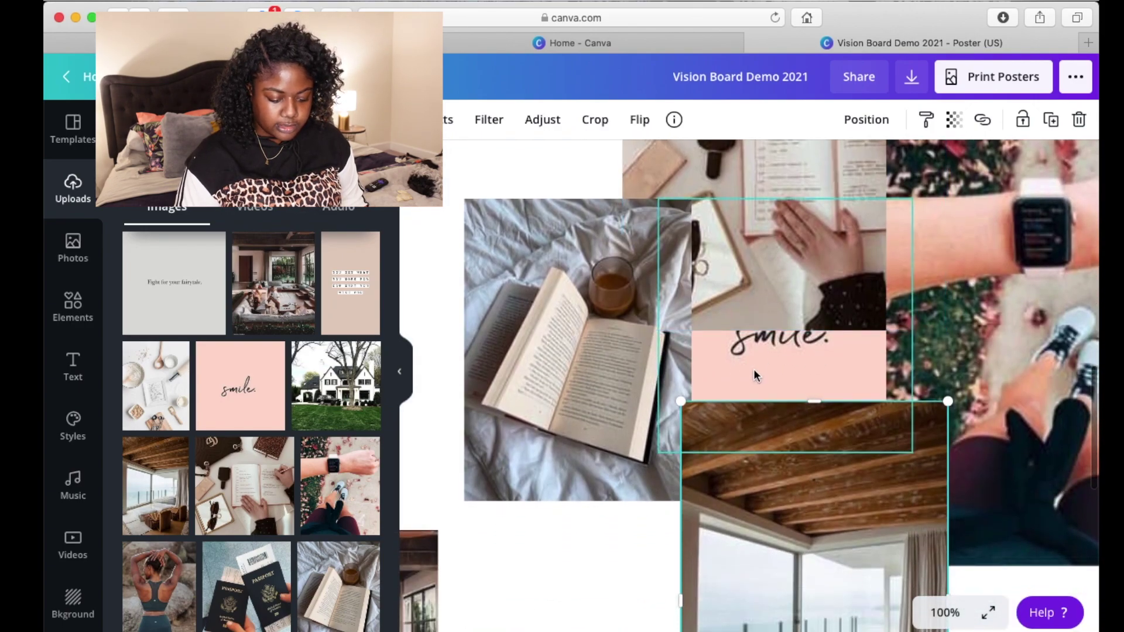
click(824, 371)
click(865, 128)
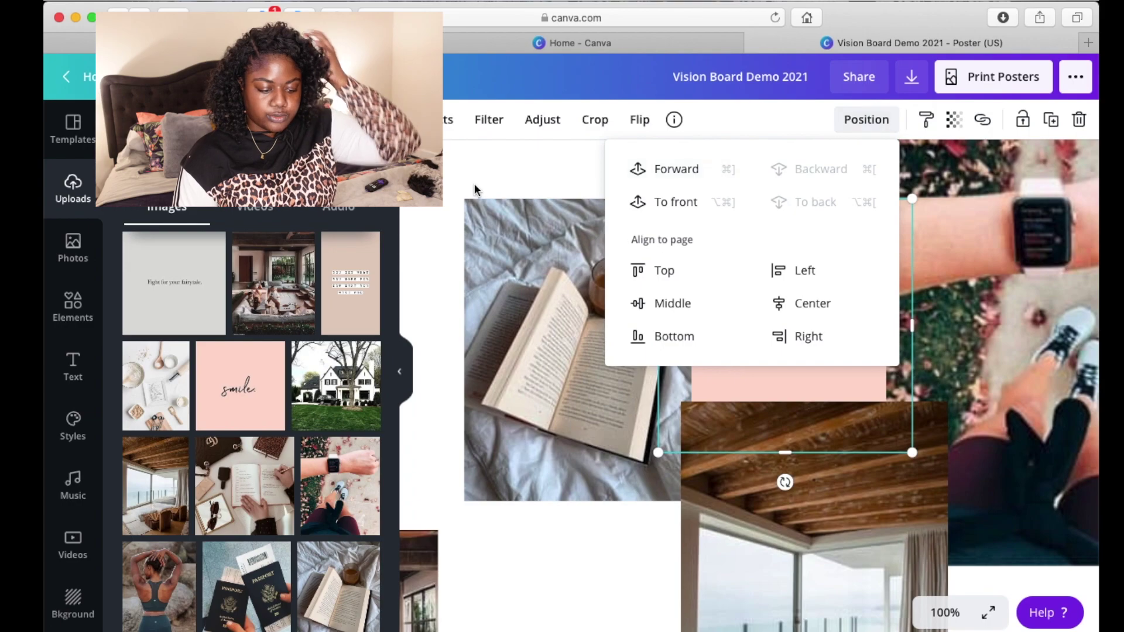
click(535, 168)
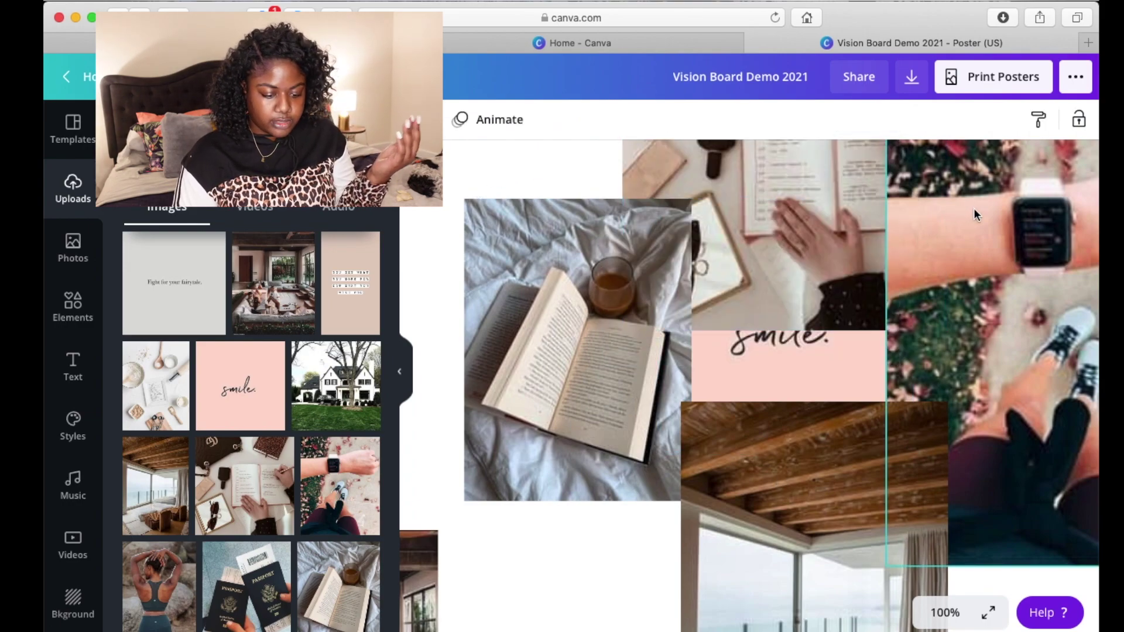
click(777, 333)
click(872, 120)
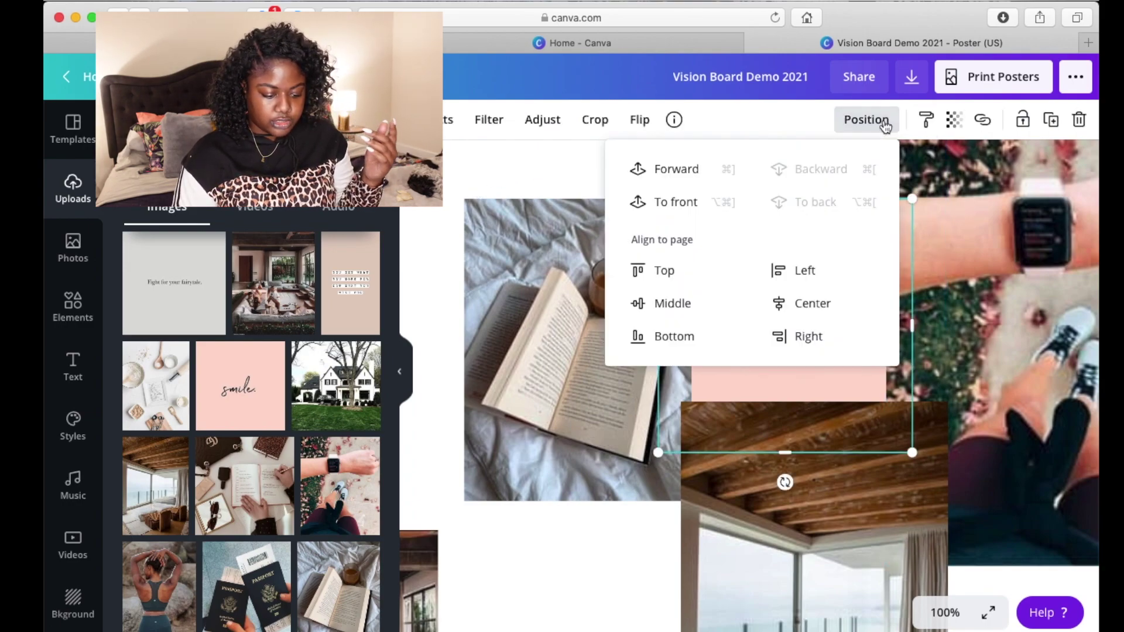
click(675, 202)
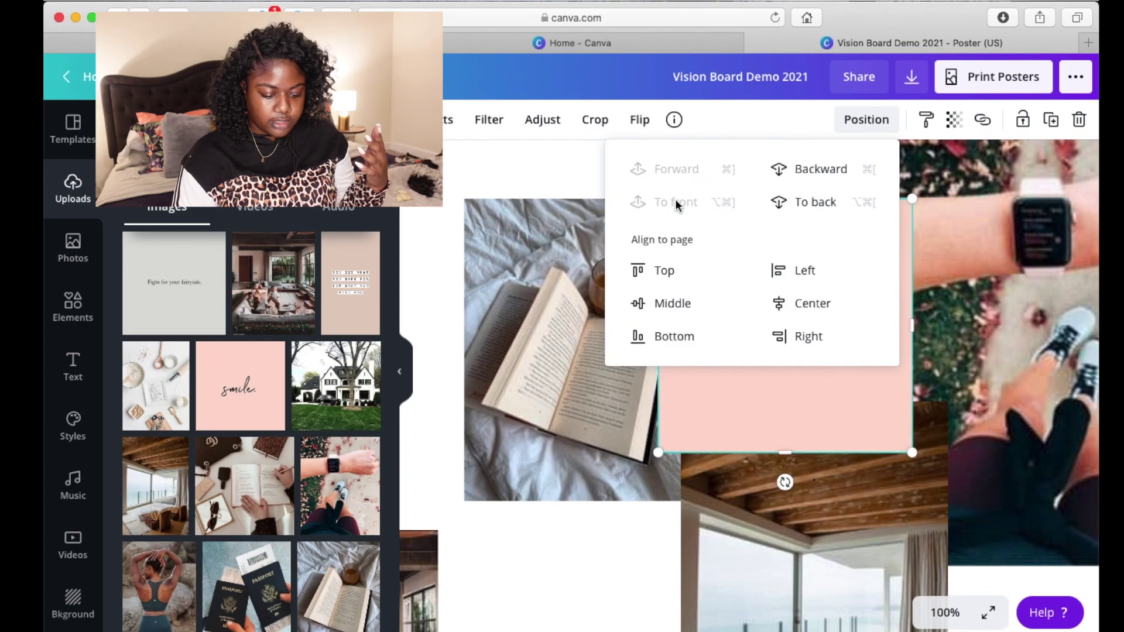
click(507, 170)
Send the smile card back one layer so the wooden-ceiling photo overlaps it.
scroll(708, 390, up, 3)
scroll(709, 390, right, 2)
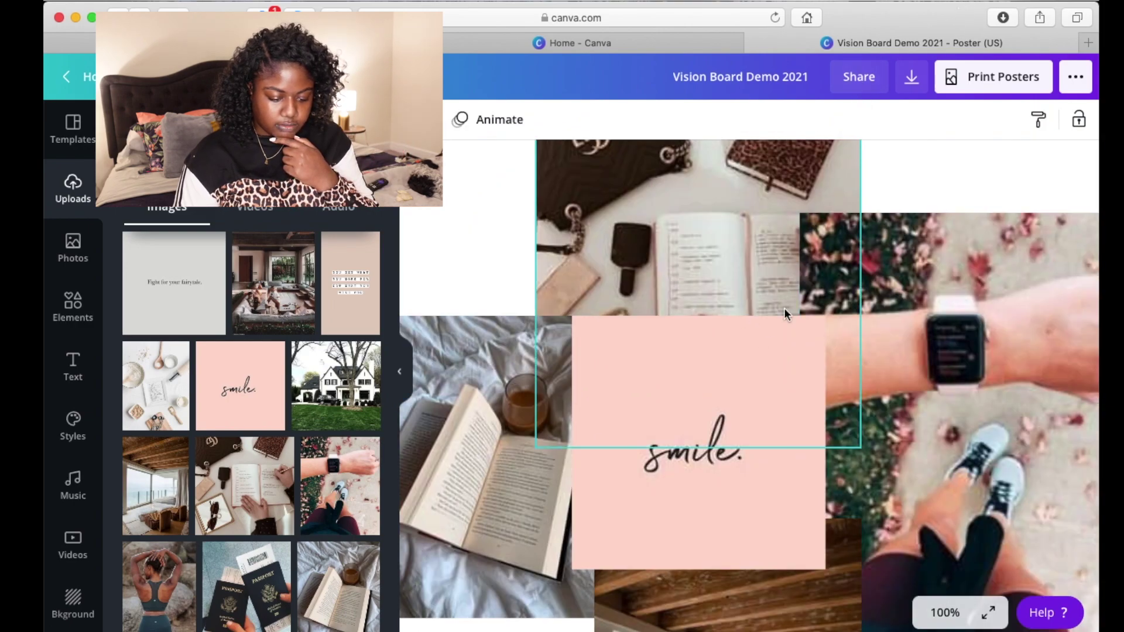
click(774, 346)
click(859, 135)
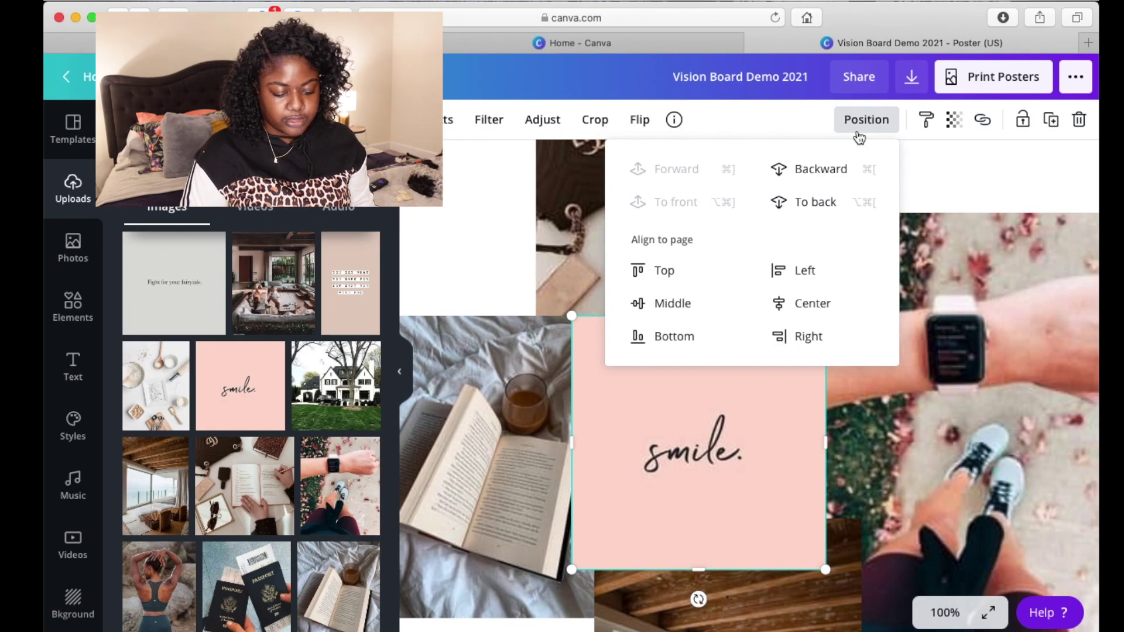
click(817, 170)
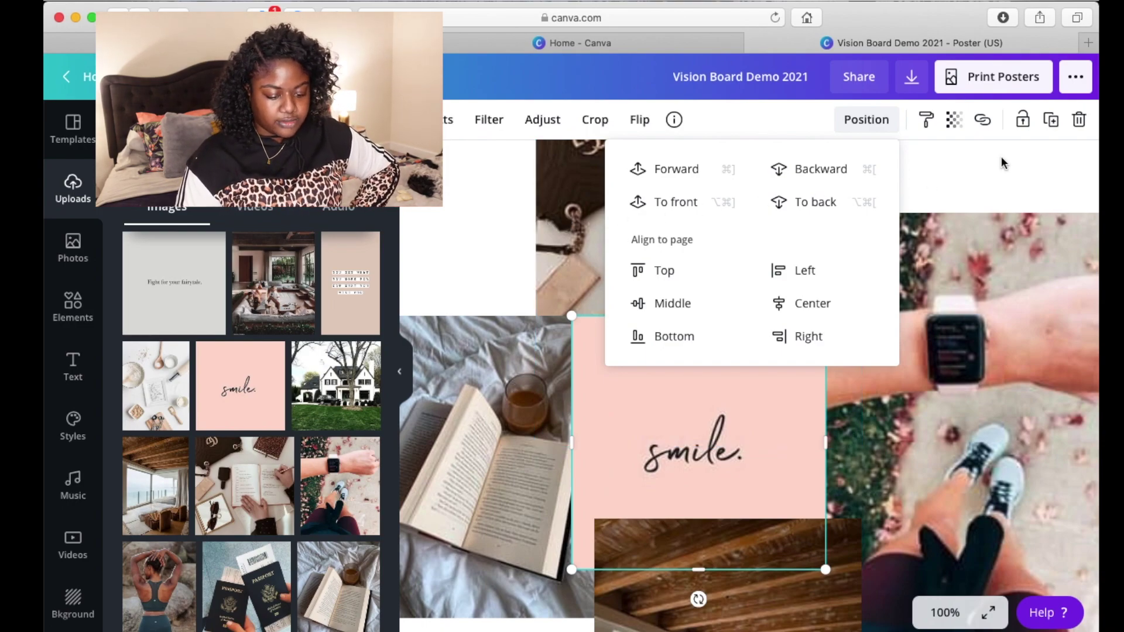
At 125% zoom, drag the smile card's top edge down to make a 3.2 × 2 strip.
scroll(742, 417, down, 5)
click(742, 417)
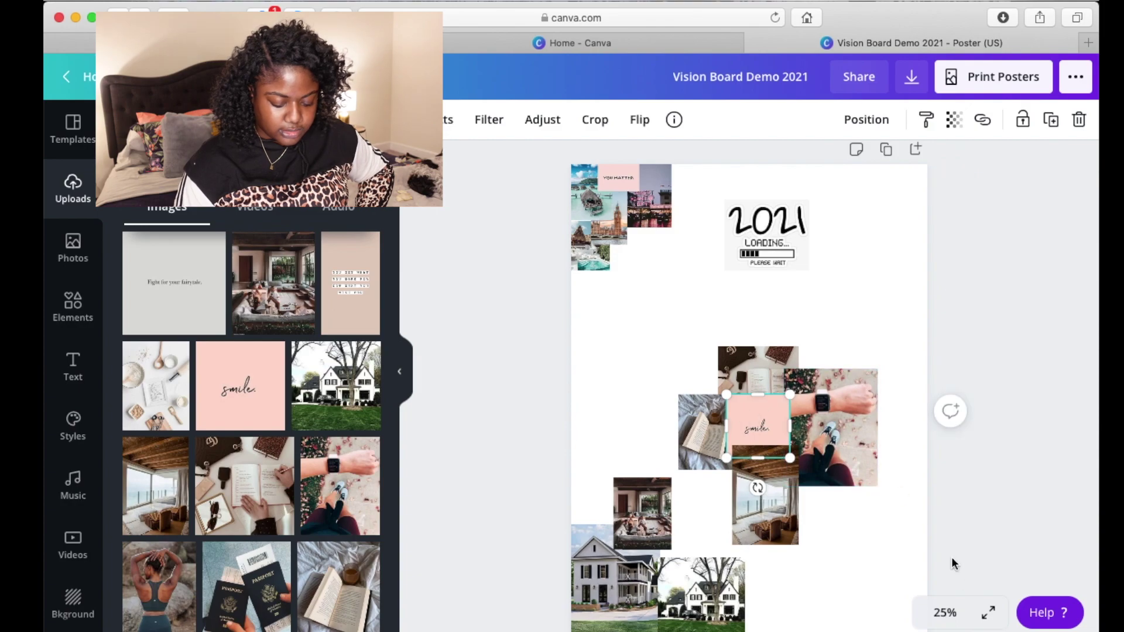
click(944, 612)
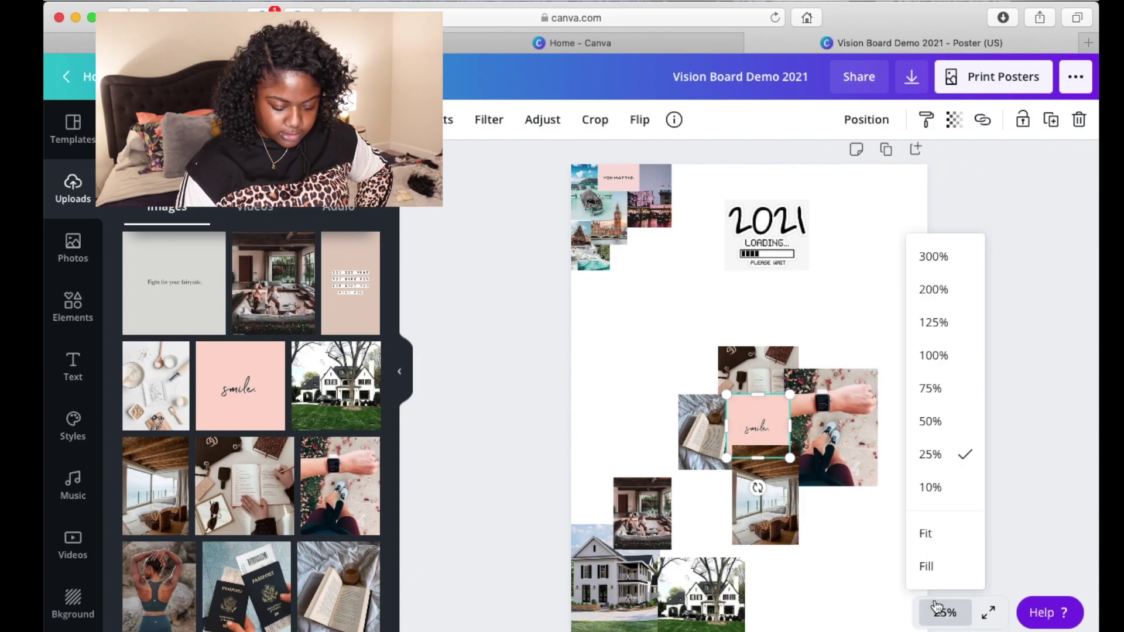
click(934, 323)
scroll(804, 426, down, 5)
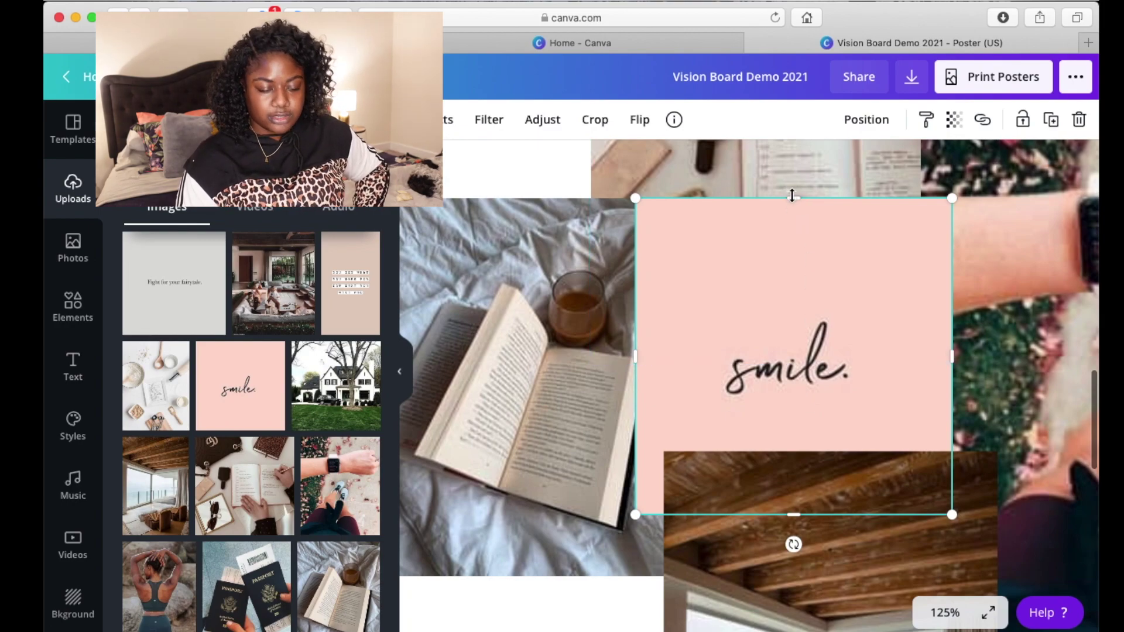
drag(792, 196, 796, 319)
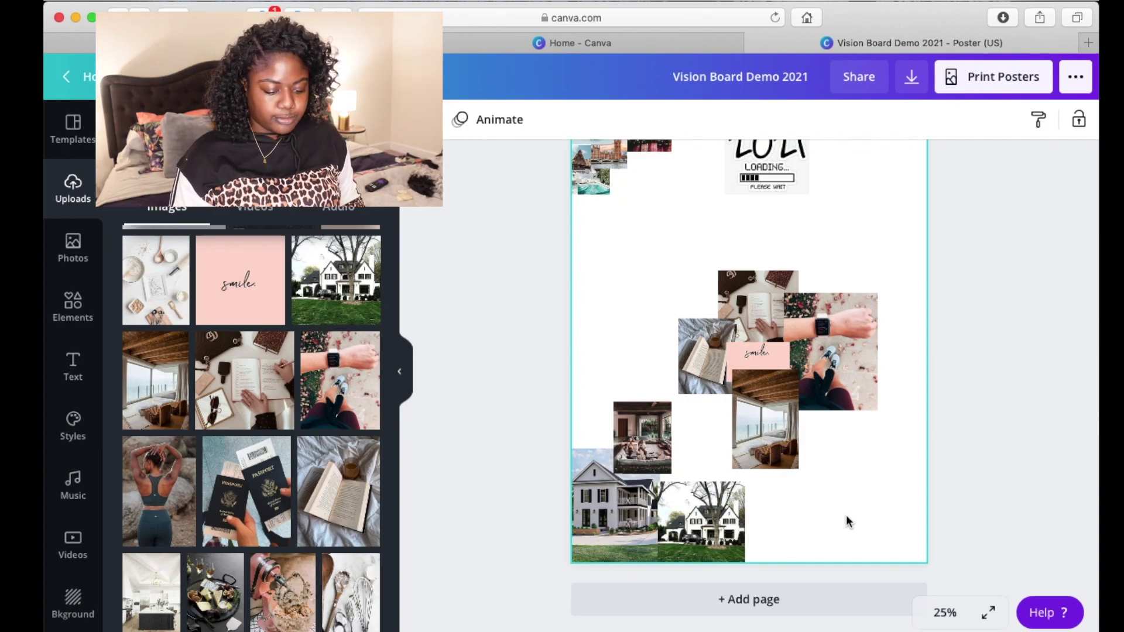
Scroll the canvas up to bring the whole poster into view.
scroll(824, 256, up, 2)
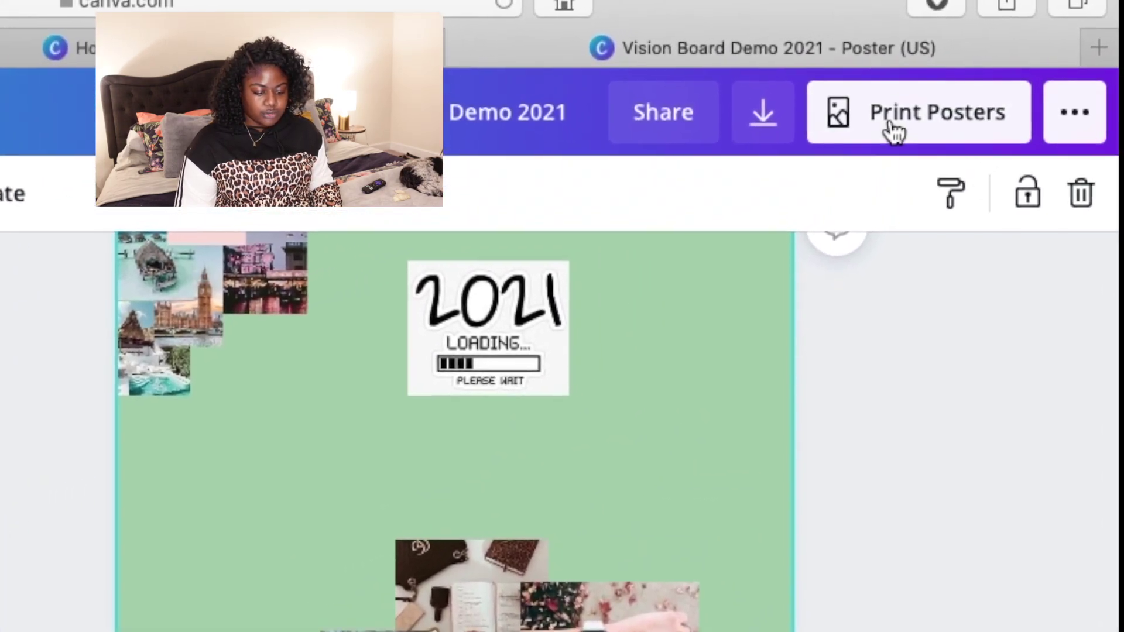
Order a 12 × 16in poster print, one copy for $6, and continue.
click(935, 108)
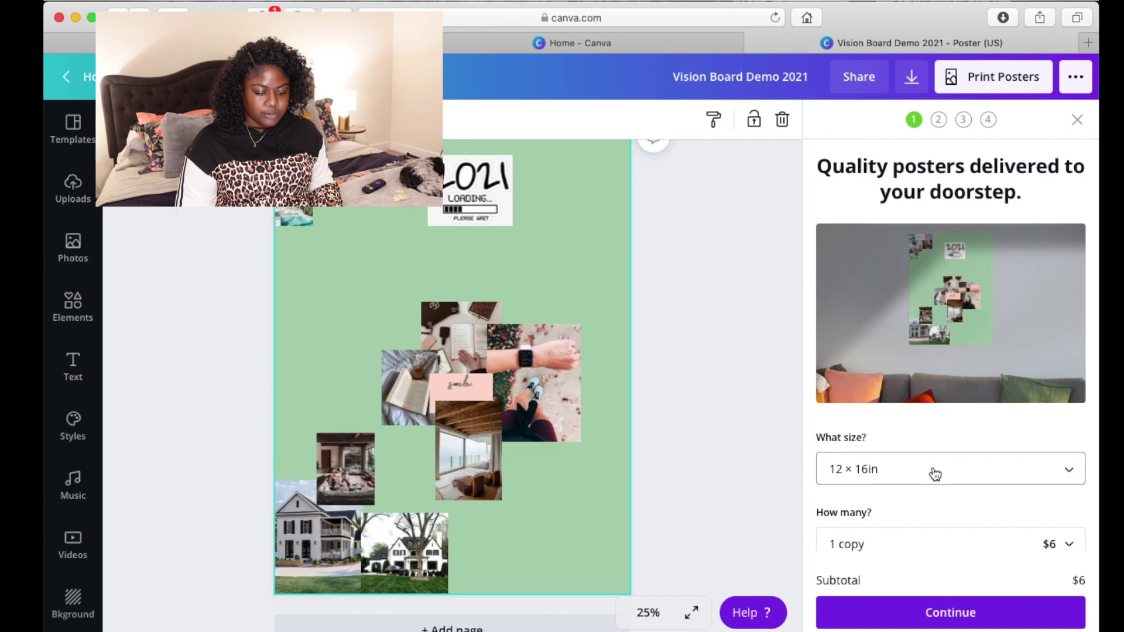
scroll(875, 404, down, 3)
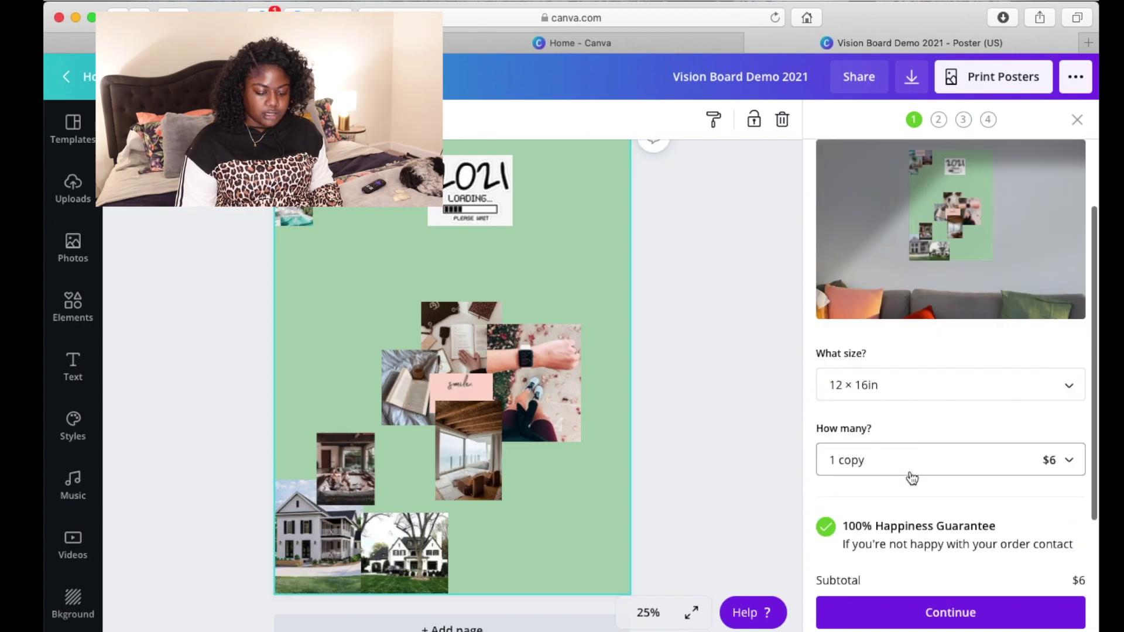
scroll(919, 479, down, 2)
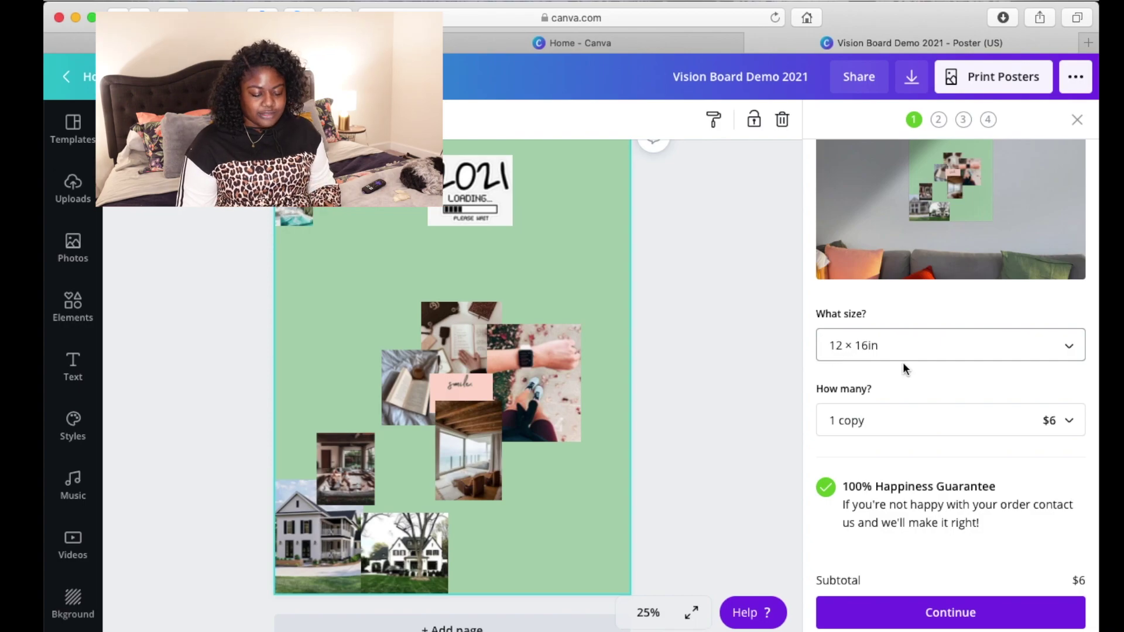
click(936, 615)
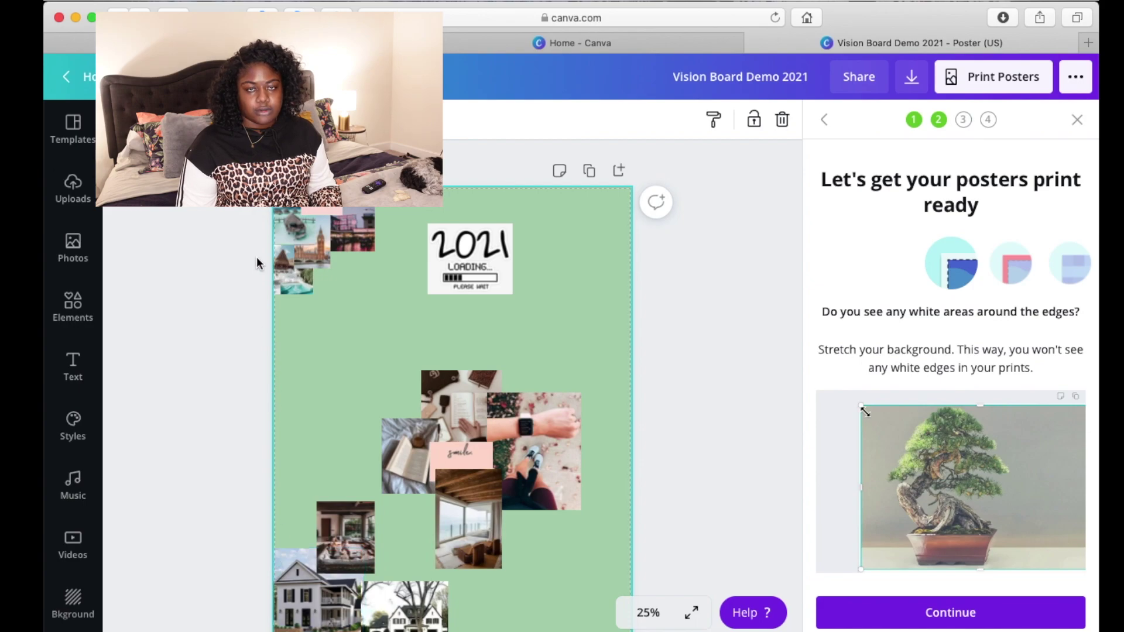
At 200% zoom, stretch the beach photo flush to the poster's left edge, then continue to the danger-zone check.
scroll(279, 218, up, 5)
click(648, 613)
click(652, 290)
scroll(467, 349, up, 5)
scroll(467, 350, left, 2)
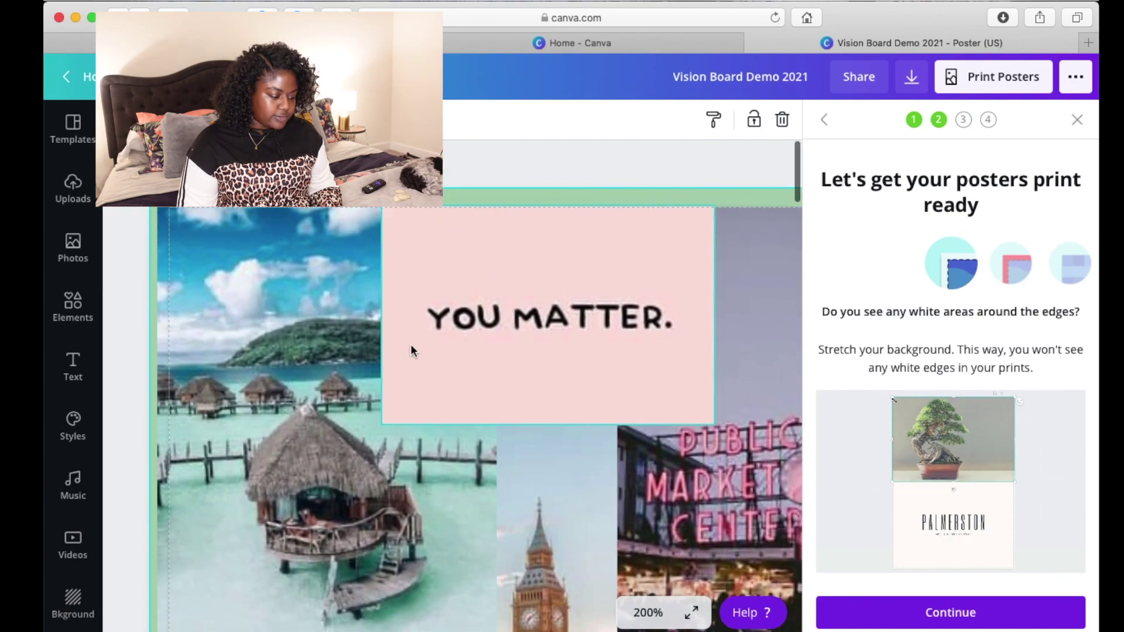
drag(166, 268, 168, 429)
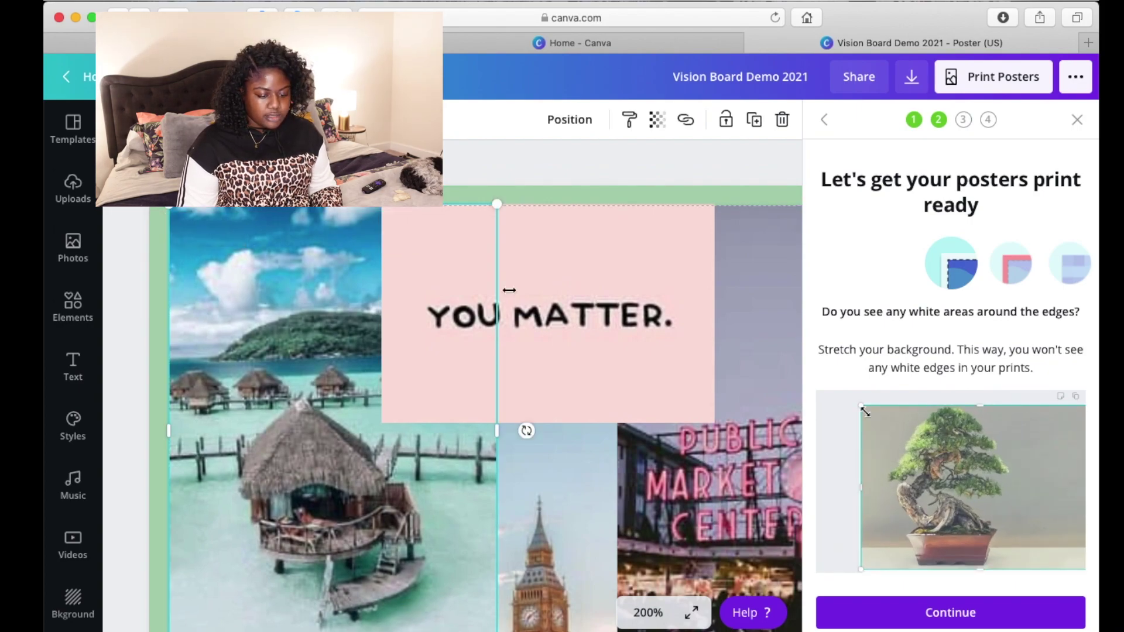
click(587, 179)
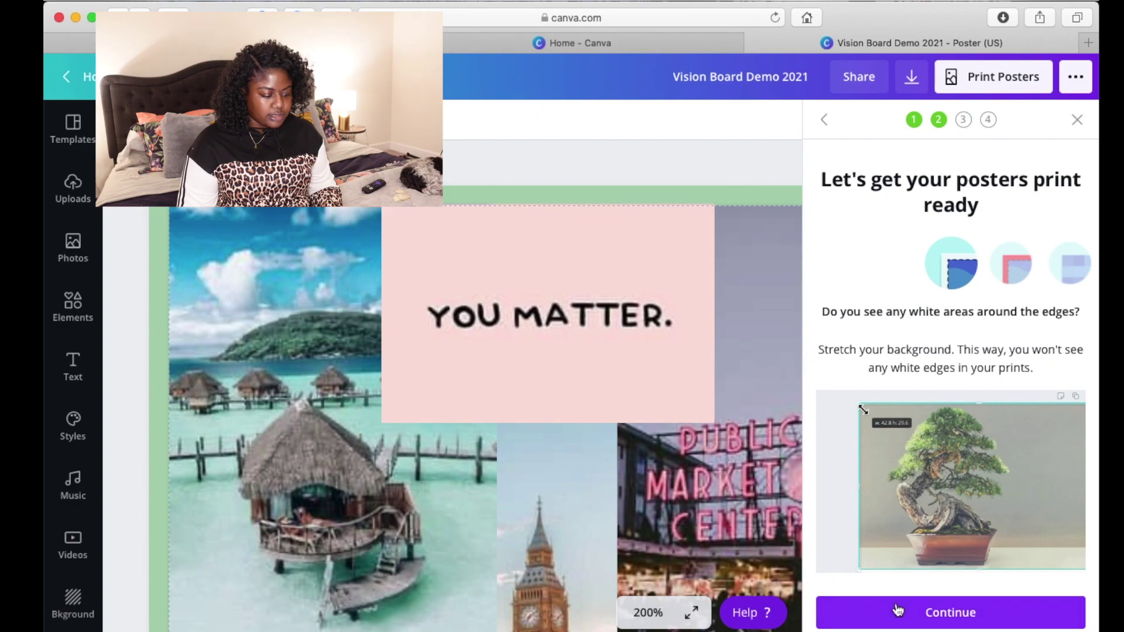
click(878, 611)
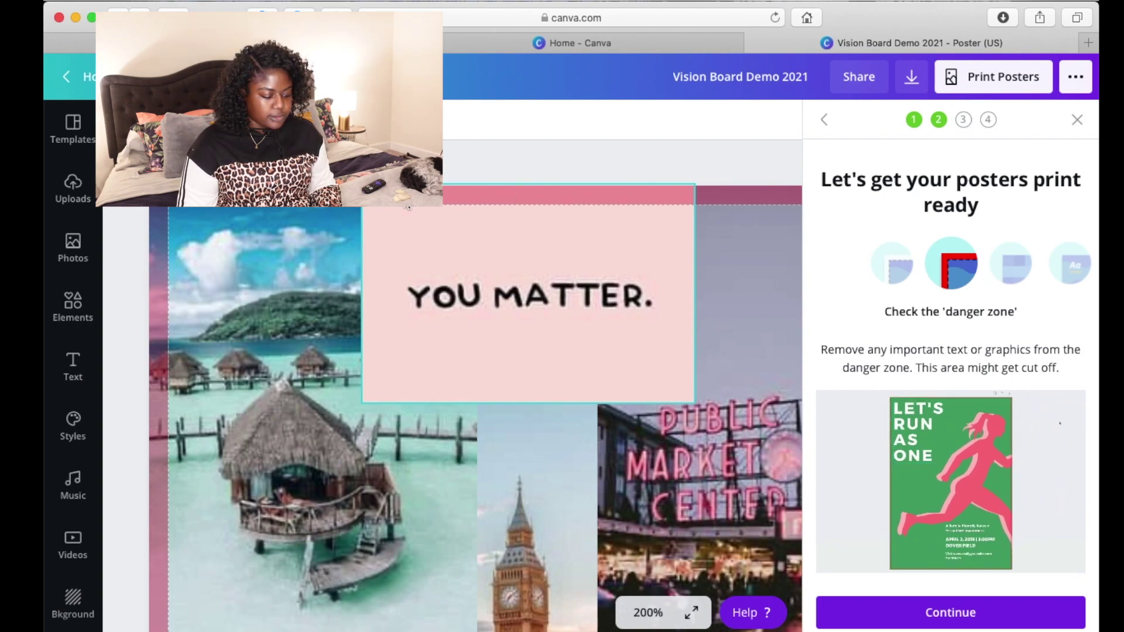
Resize the hut and pool photo by its corners to clear the left danger zone, then continue.
scroll(212, 413, down, 3)
scroll(212, 409, down, 5)
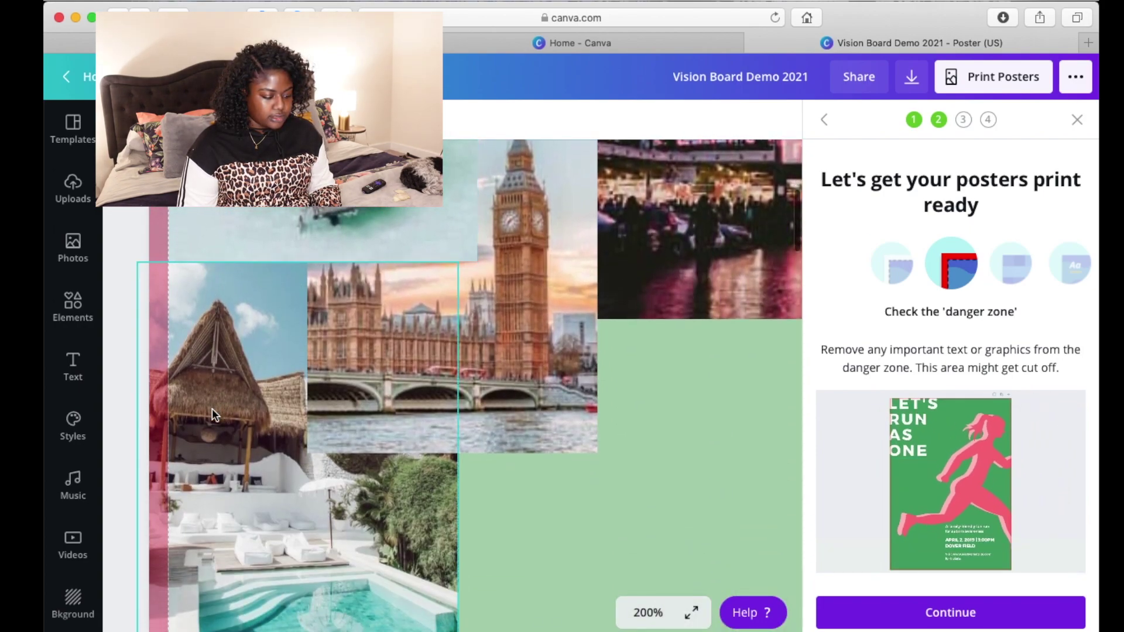
click(158, 343)
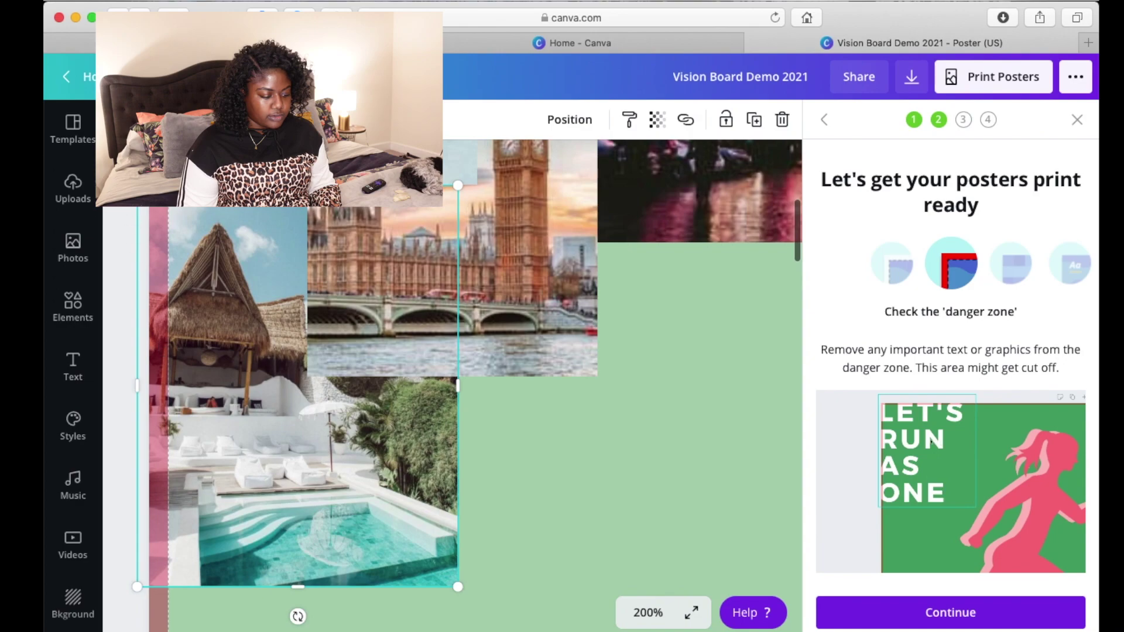
drag(169, 186, 169, 211)
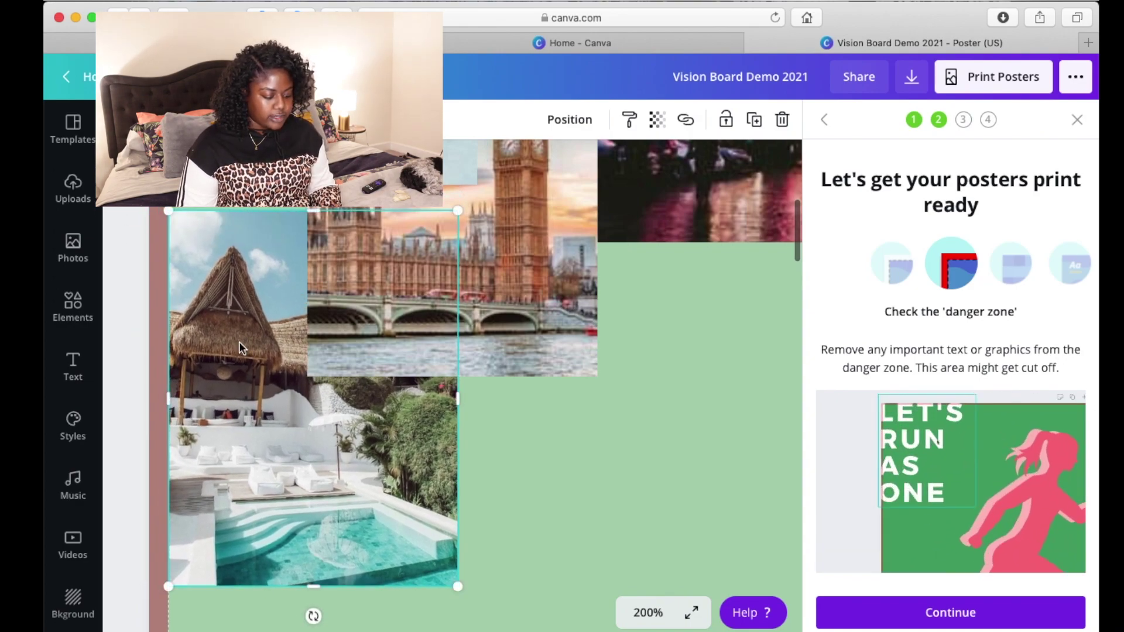
key(shift+Up)
key(shift+Up)
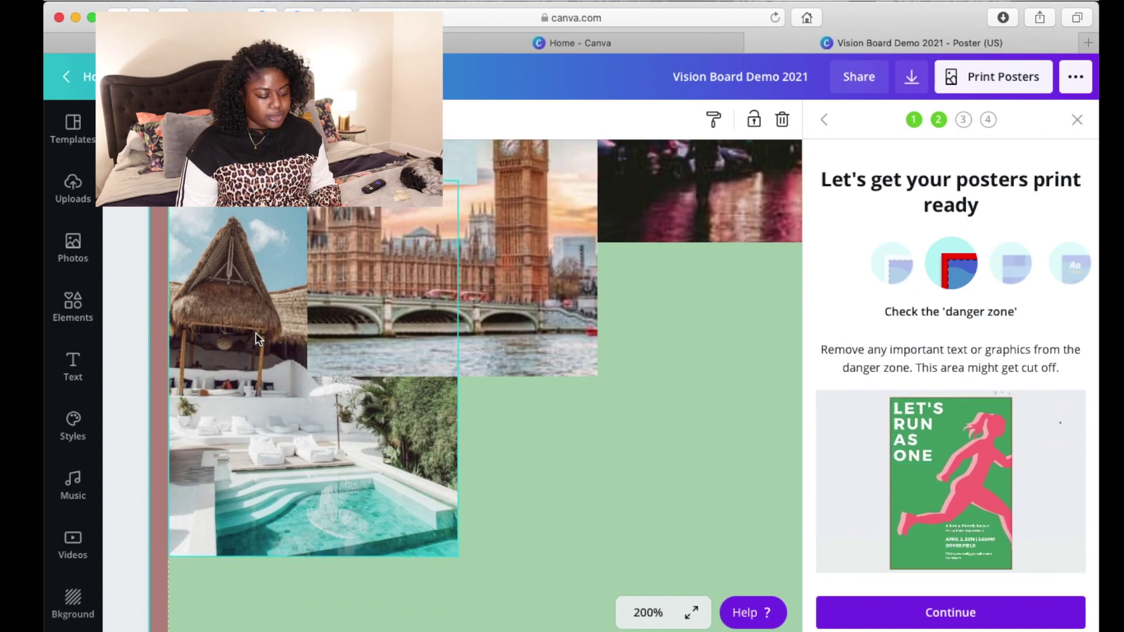
click(310, 384)
drag(462, 568, 530, 631)
scroll(560, 507, down, 10)
click(922, 613)
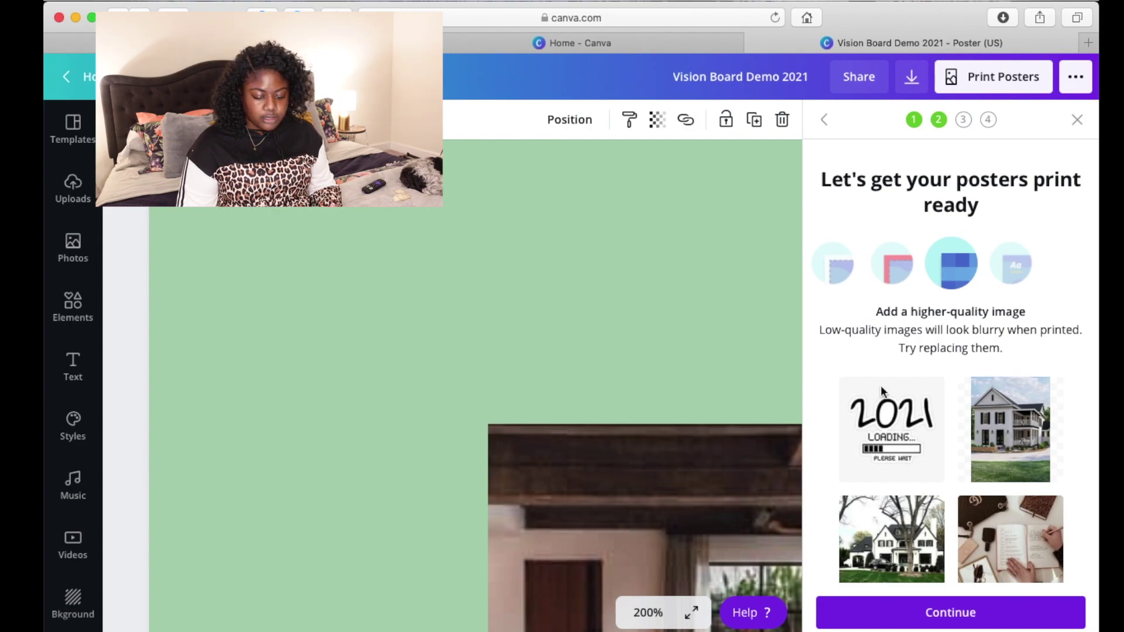
Review the flagged low-quality images: the 2021 graphic, houses, journal, watch, smile card and room photos.
scroll(953, 562, down, 5)
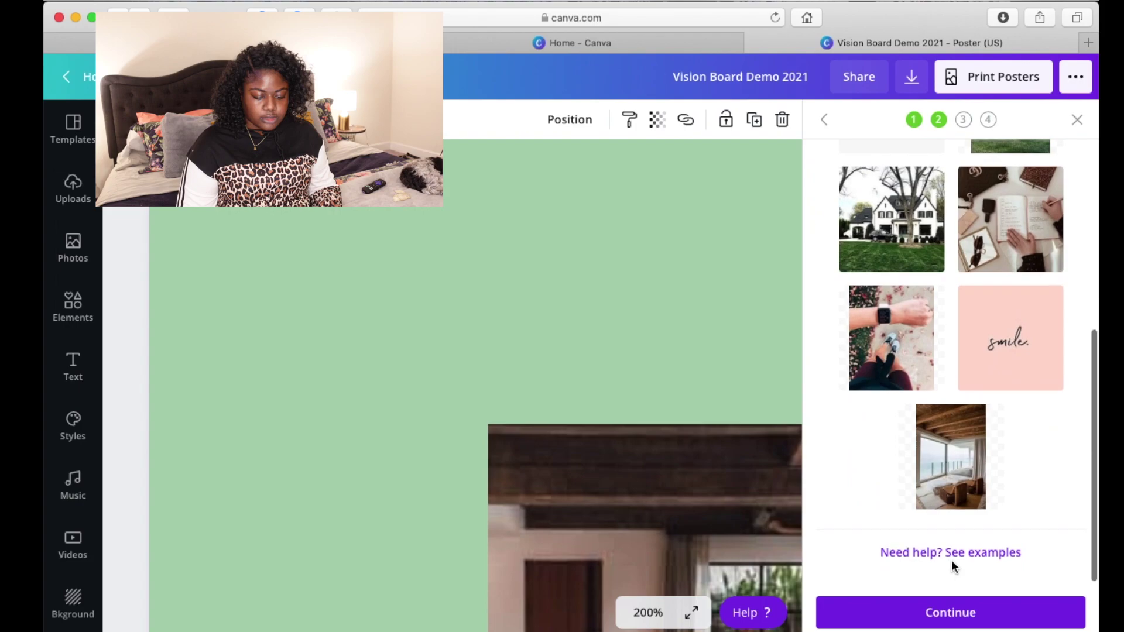
scroll(1063, 456, up, 5)
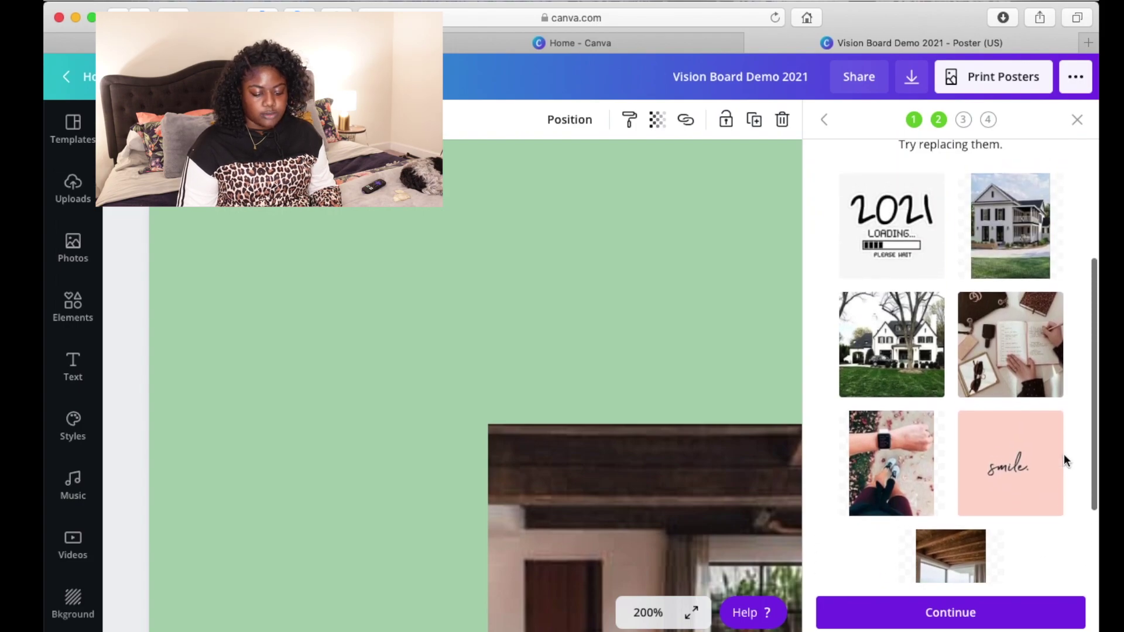
scroll(1063, 456, up, 3)
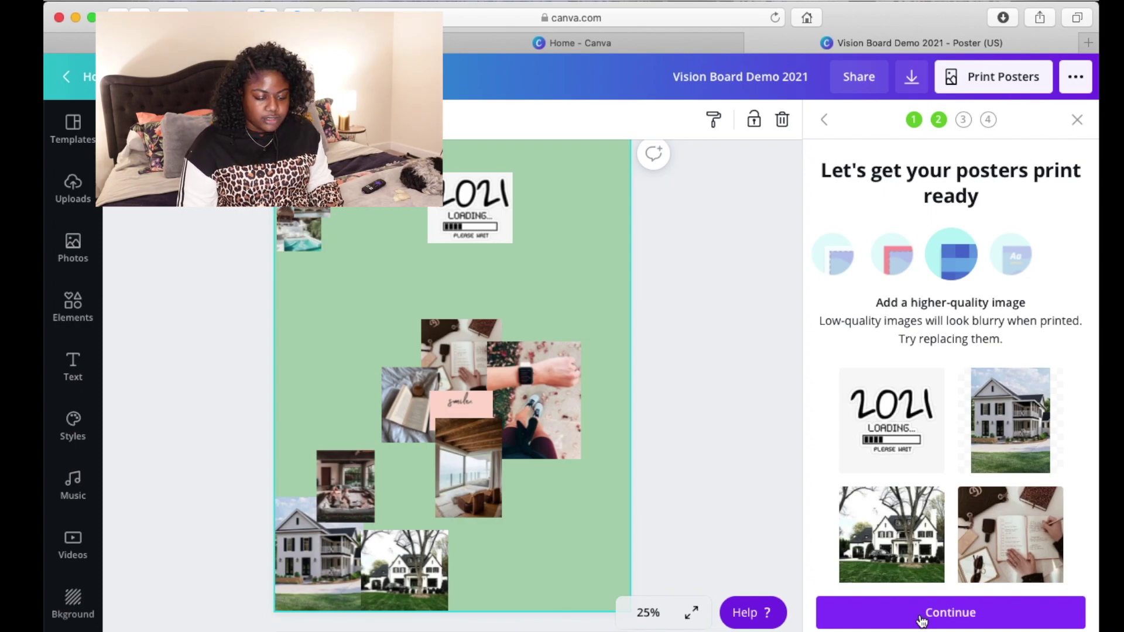
Advance the print check to the proof-read step and download the PDF proof.
click(951, 616)
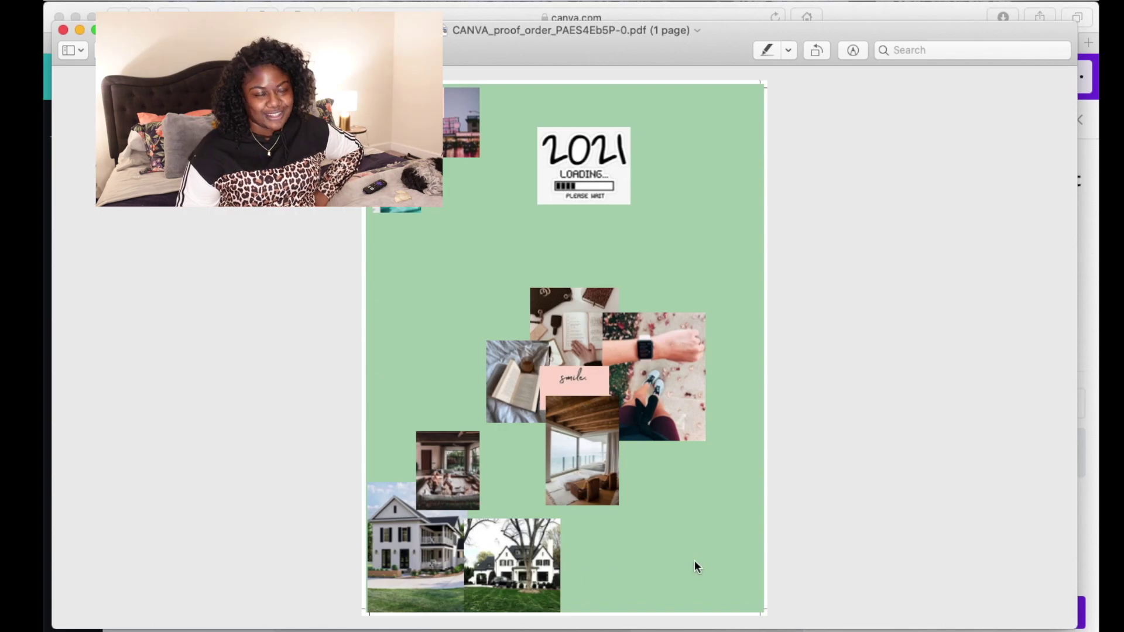
Close the PDF proof and advance the order to Shipping details with free Economy delivery.
click(62, 29)
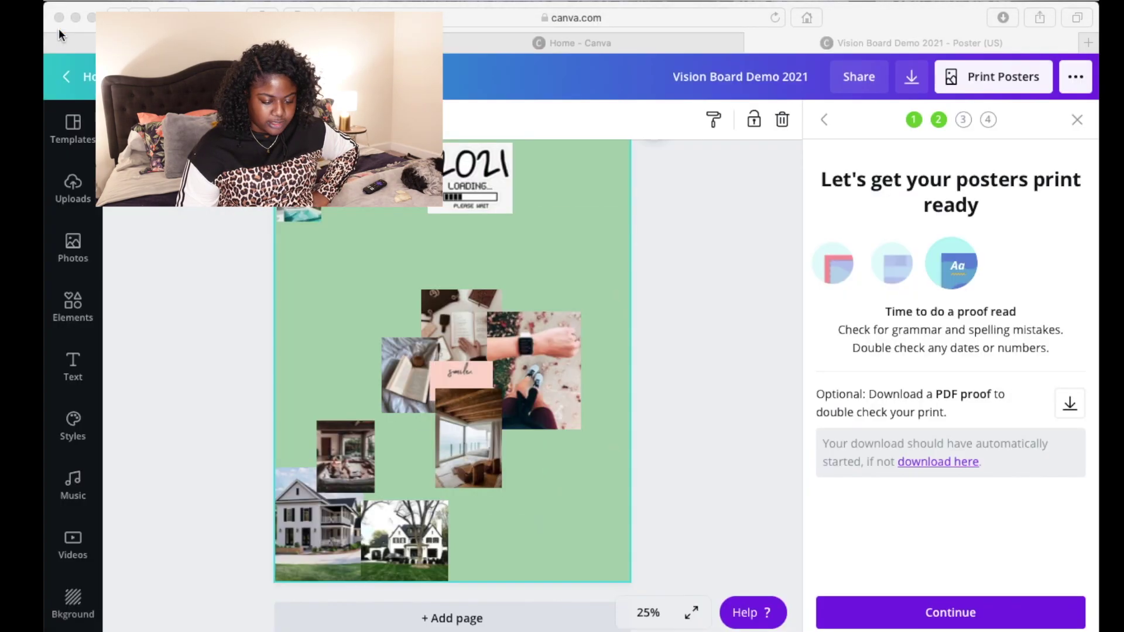
click(936, 611)
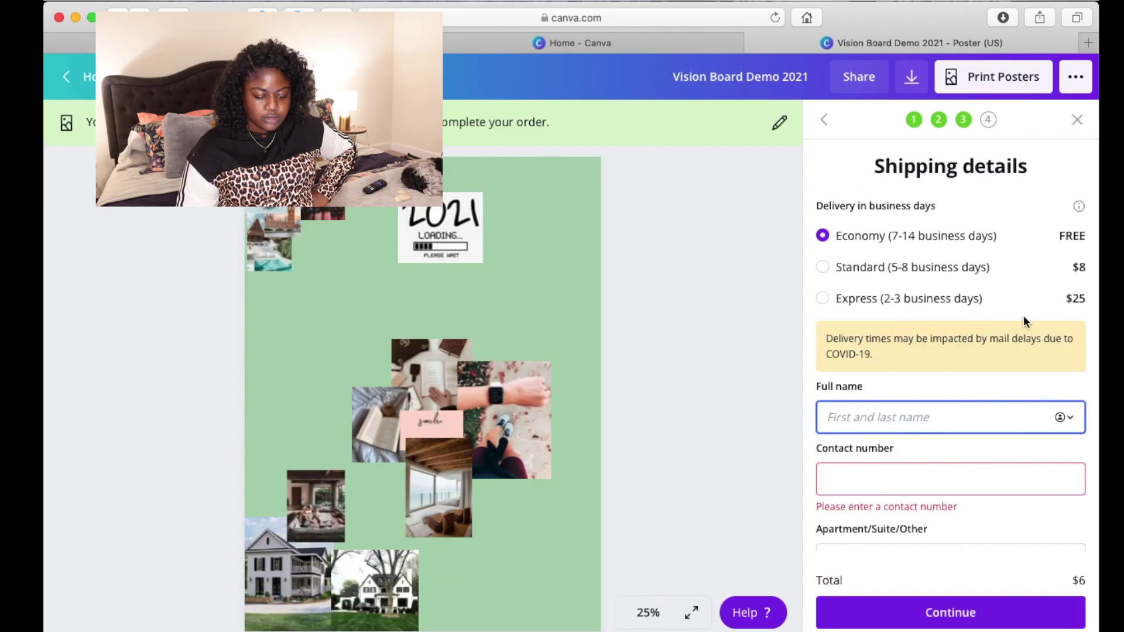